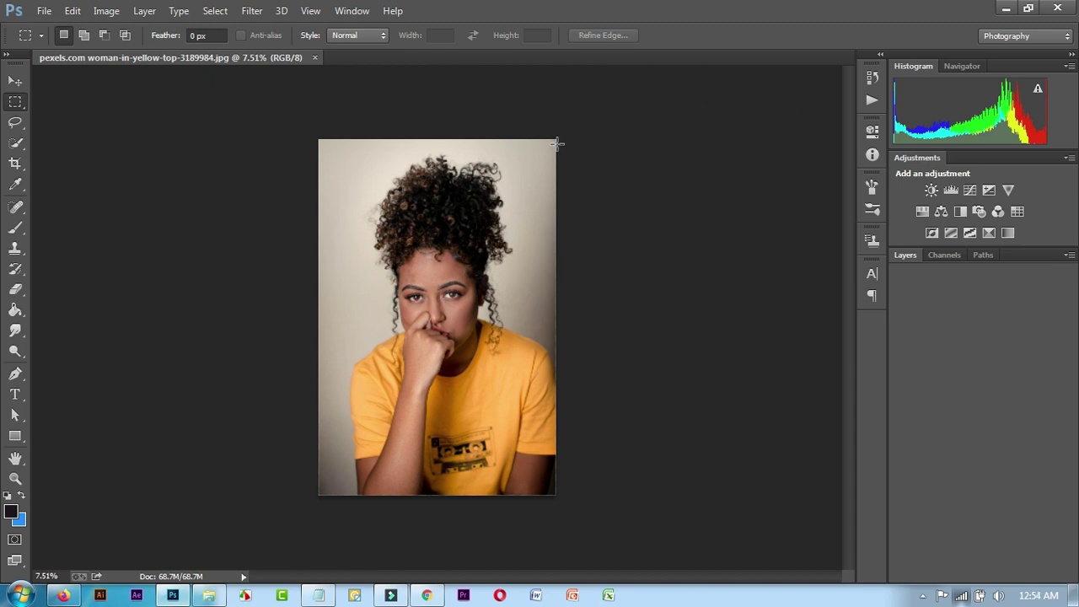
- Zoom in and pan across the fine hair strands, including the right-hand side of the hair
{"action": "scroll", "coordinate": [434, 136], "scroll_direction": "up", "scroll_amount": 3}
{"action": "scroll", "coordinate": [385, 127], "scroll_direction": "up", "scroll_amount": 2}
{"action": "scroll", "coordinate": [384, 128], "scroll_direction": "up", "scroll_amount": 2}
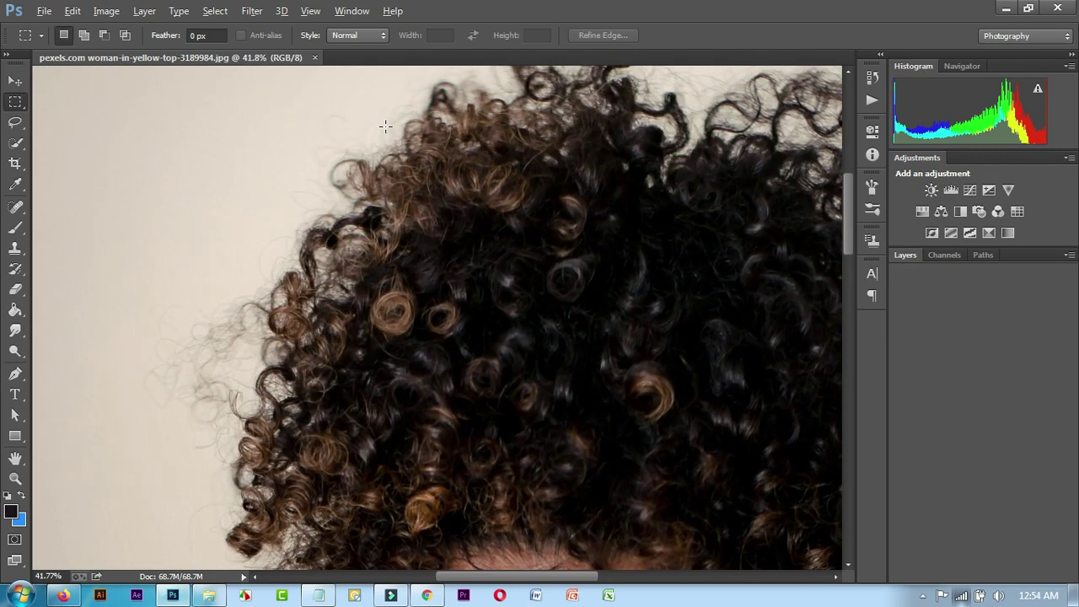
{"action": "scroll", "coordinate": [384, 130], "scroll_direction": "up", "scroll_amount": 1}
{"action": "scroll", "coordinate": [385, 131], "scroll_direction": "up", "scroll_amount": 1}
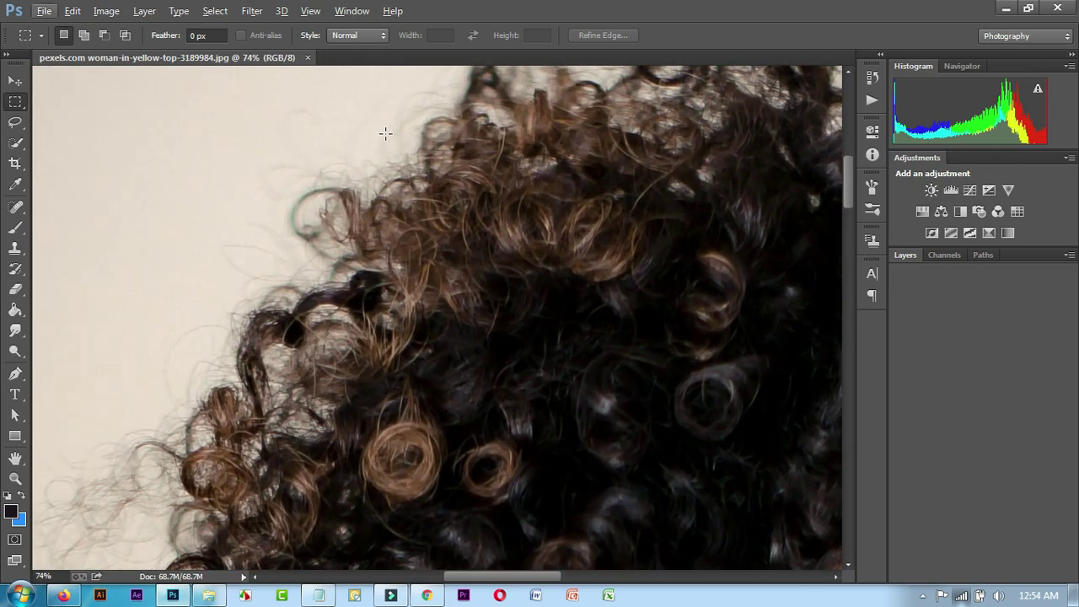
{"action": "scroll", "coordinate": [385, 133], "scroll_direction": "up", "scroll_amount": 2}
{"action": "scroll", "coordinate": [379, 172], "scroll_direction": "down", "scroll_amount": 1}
{"action": "scroll", "coordinate": [350, 217], "scroll_direction": "down", "scroll_amount": 1}
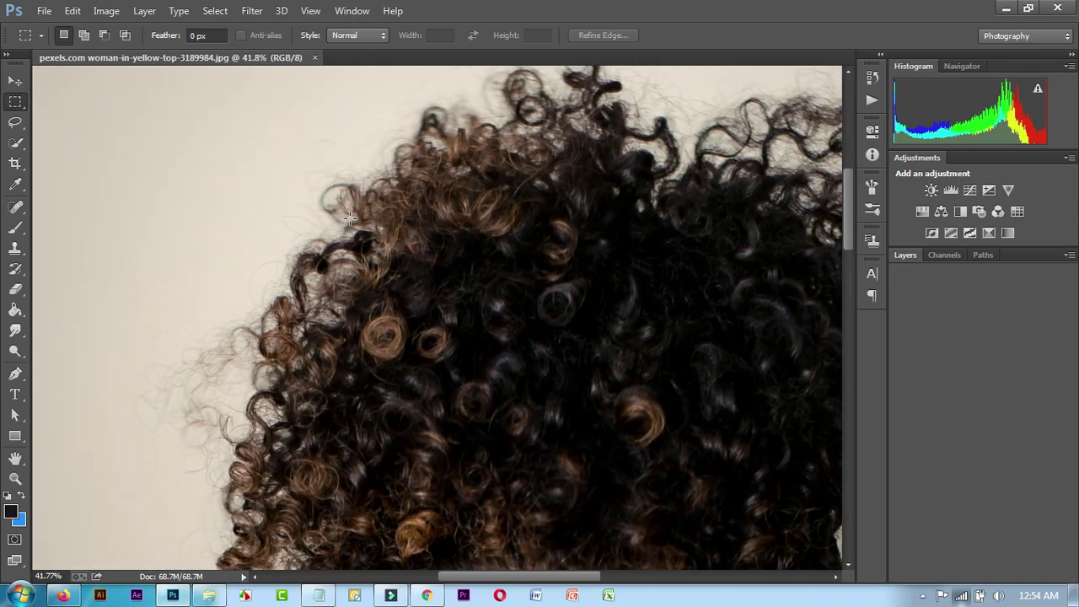
{"action": "mouse_move", "coordinate": [621, 157]}
{"action": "left_mouse_down"}
{"action": "mouse_move", "coordinate": [506, 211]}
{"action": "mouse_move", "coordinate": [575, 259]}
{"action": "mouse_move", "coordinate": [431, 198]}
{"action": "left_mouse_up"}
{"action": "left_click_drag", "start_coordinate": [543, 278], "coordinate": [561, 211]}
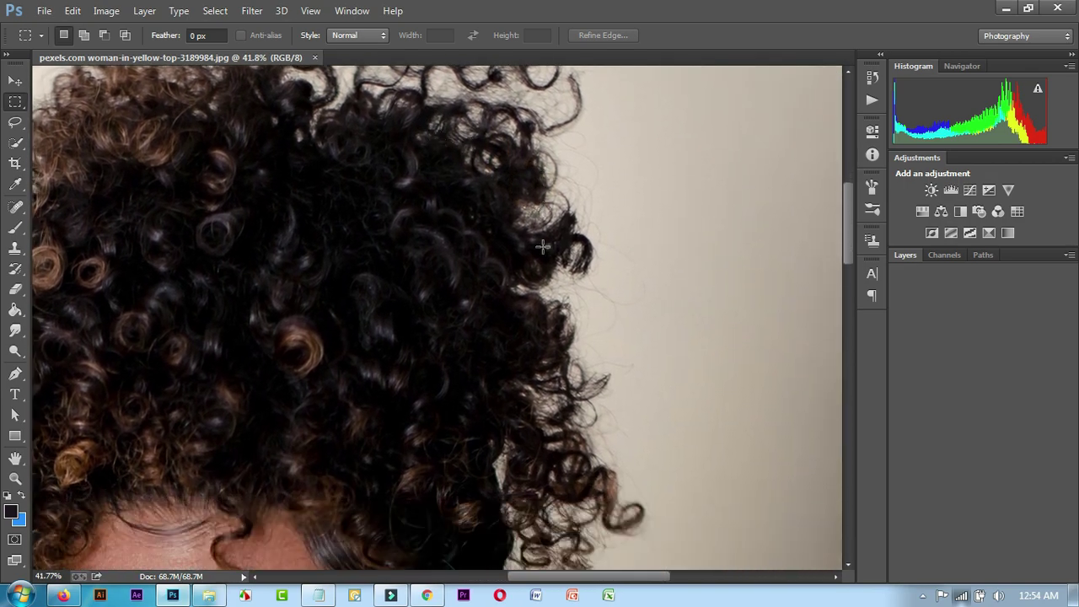
{"action": "scroll", "coordinate": [603, 296], "scroll_direction": "up", "scroll_amount": 1}
{"action": "scroll", "coordinate": [602, 290], "scroll_direction": "up", "scroll_amount": 1}
{"action": "scroll", "coordinate": [590, 287], "scroll_direction": "up", "scroll_amount": 2}
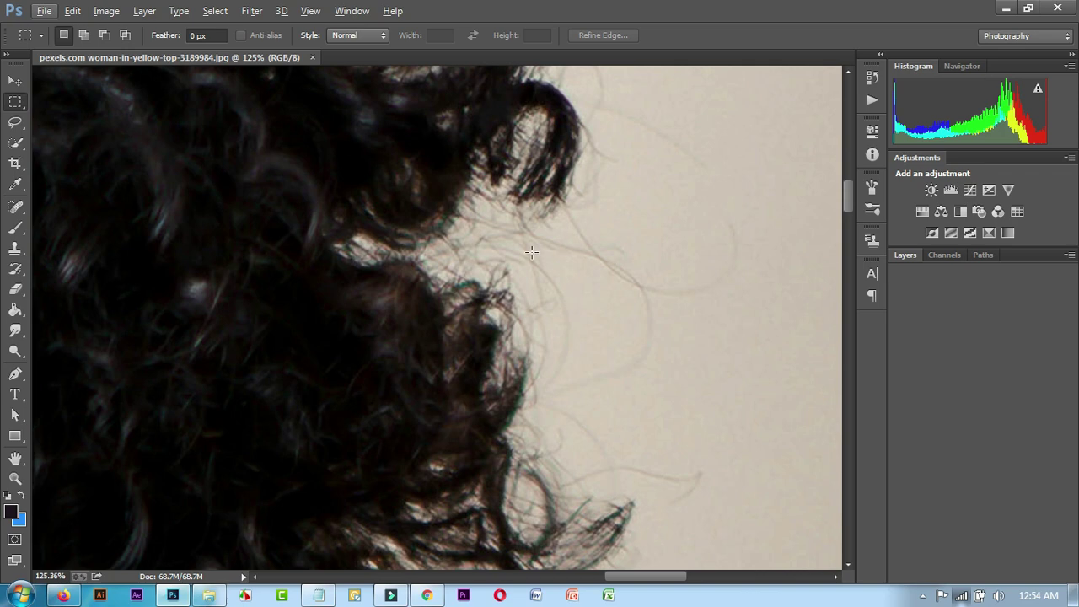
- Zoom back out to the whole photo and show the Layers panel
{"action": "scroll", "coordinate": [530, 251], "scroll_direction": "down", "scroll_amount": 2}
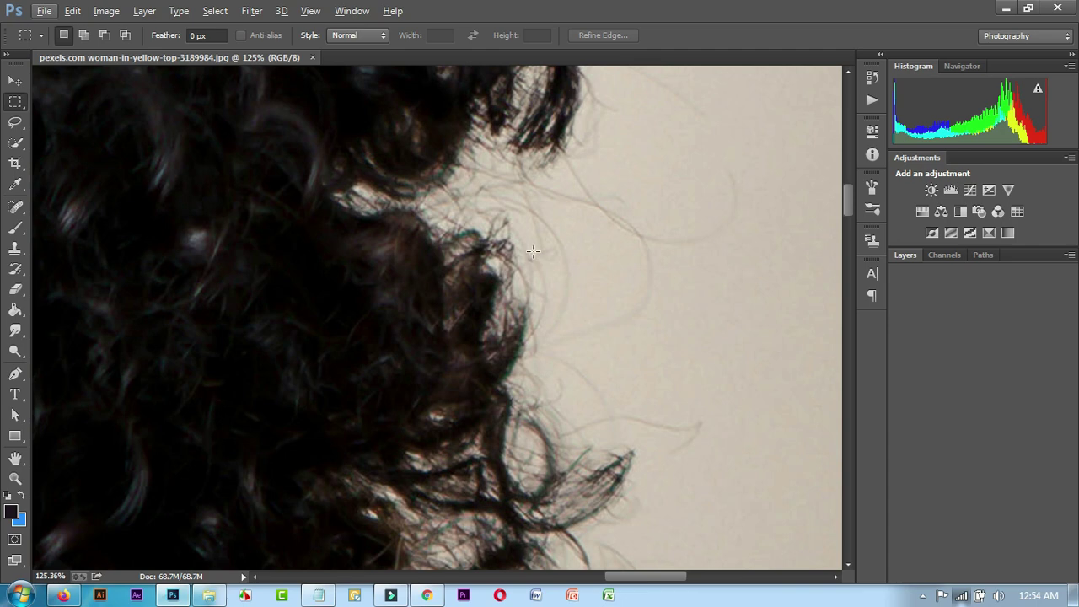
{"action": "scroll", "coordinate": [534, 251], "scroll_direction": "down", "scroll_amount": 2}
{"action": "scroll", "coordinate": [533, 253], "scroll_direction": "down", "scroll_amount": 2}
{"action": "scroll", "coordinate": [533, 257], "scroll_direction": "down", "scroll_amount": 2}
{"action": "scroll", "coordinate": [533, 263], "scroll_direction": "down", "scroll_amount": 1}
{"action": "scroll", "coordinate": [534, 265], "scroll_direction": "down", "scroll_amount": 2}
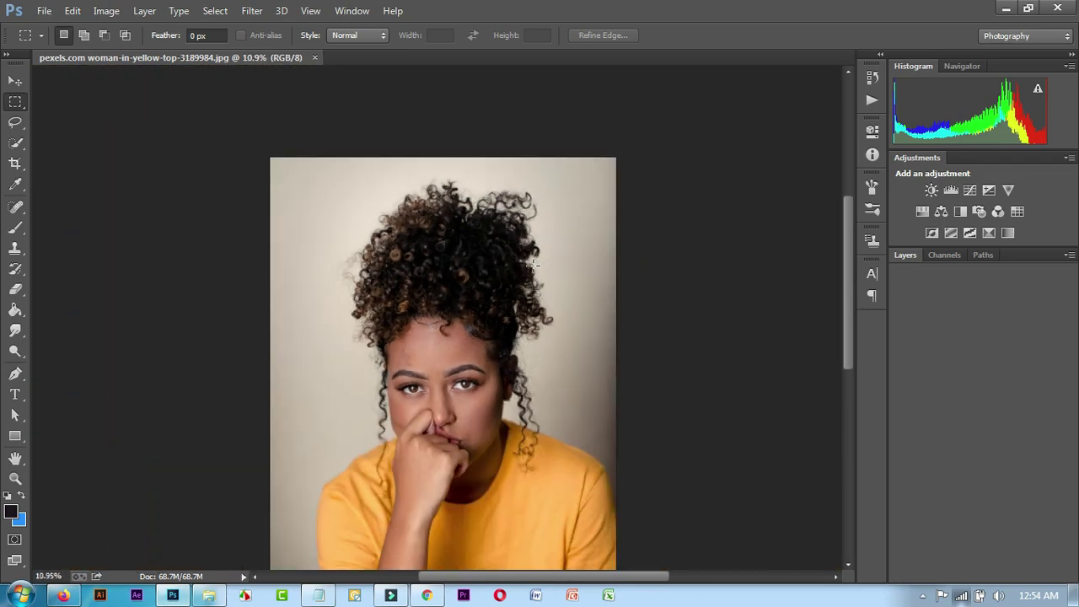
{"action": "scroll", "coordinate": [533, 268], "scroll_direction": "down", "scroll_amount": 2}
{"action": "left_click", "coordinate": [906, 255]}
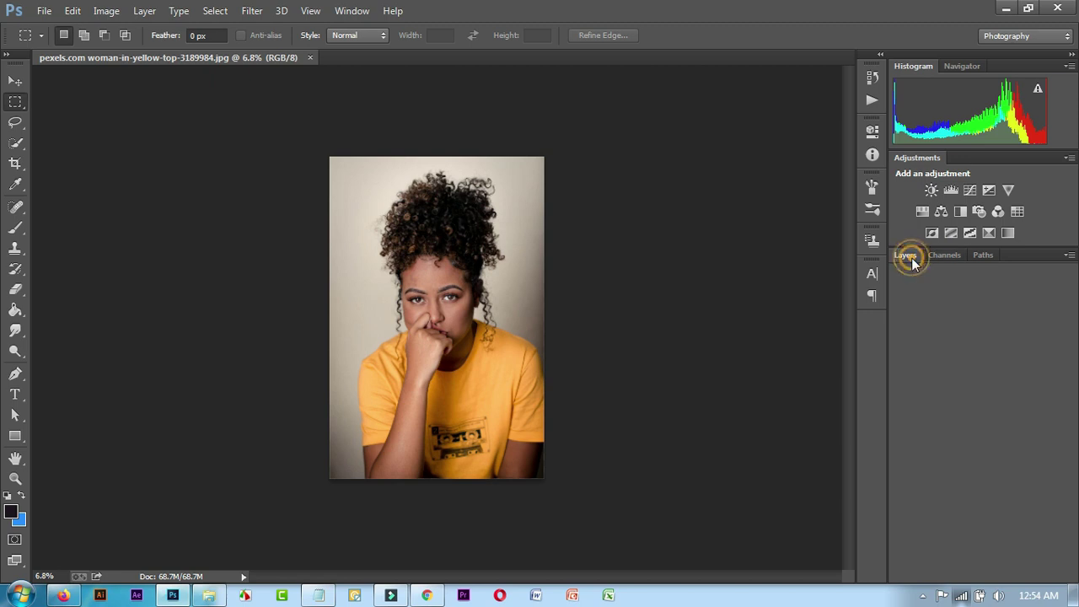
- Duplicate the Background onto Layer 1 and add an empty Layer 2 above the Background
{"action": "left_click", "coordinate": [999, 351]}
{"action": "left_click_drag", "start_coordinate": [999, 351], "coordinate": [998, 340]}
{"action": "key", "text": "ctrl+j"}
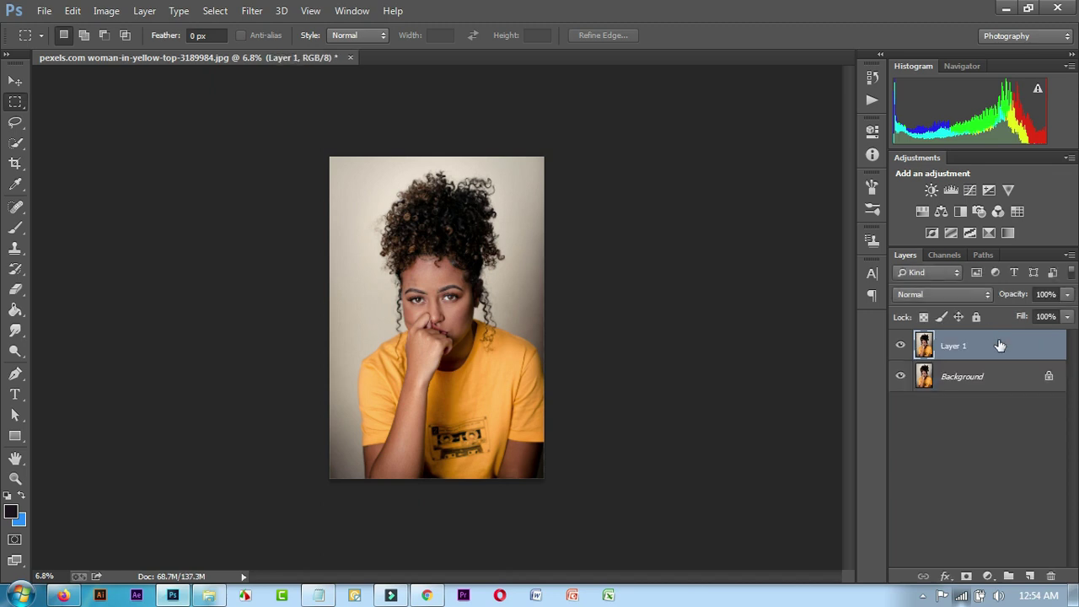
{"action": "left_click", "coordinate": [998, 371]}
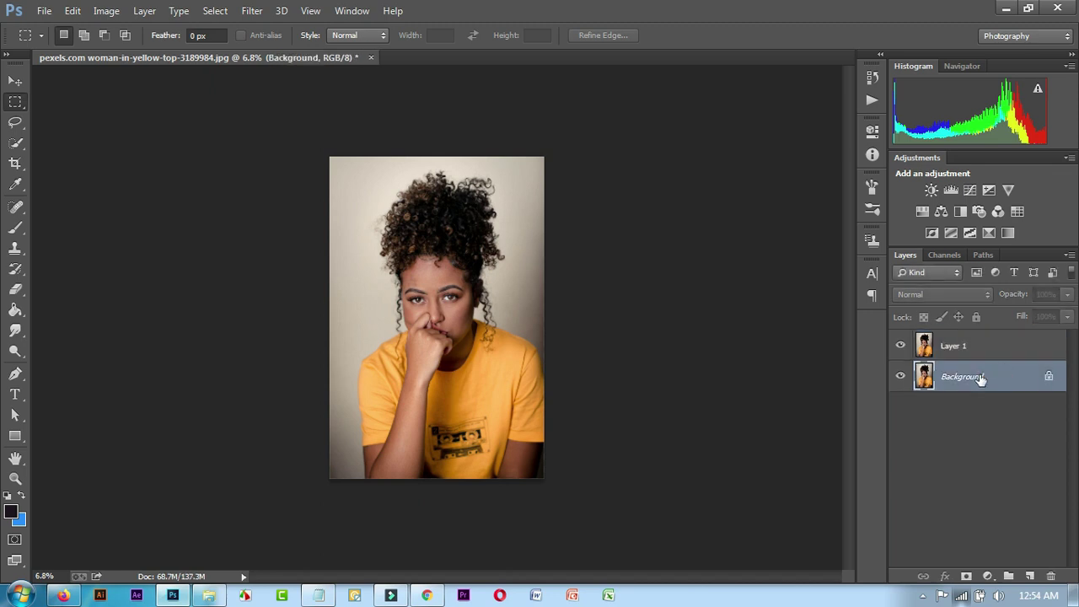
{"action": "left_click", "coordinate": [1028, 577]}
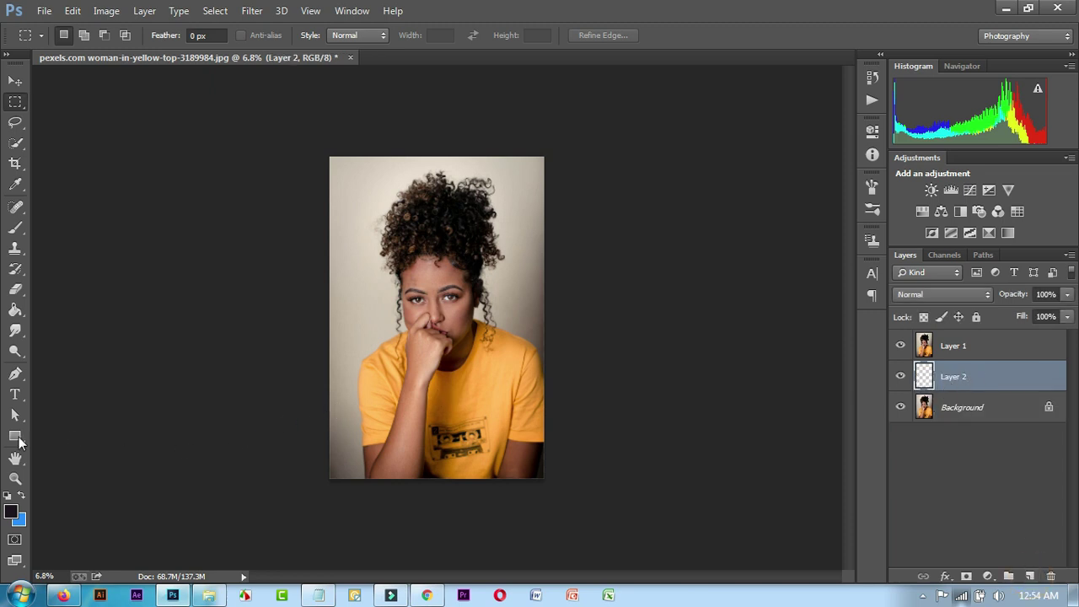
{"action": "left_click", "coordinate": [15, 435]}
- Draw a canvas-sized rectangle and give it a dark teal #004c68 fill
{"action": "mouse_move", "coordinate": [294, 144]}
{"action": "left_mouse_down"}
{"action": "mouse_move", "coordinate": [596, 521]}
{"action": "mouse_move", "coordinate": [591, 490]}
{"action": "mouse_move", "coordinate": [577, 497]}
{"action": "left_mouse_up"}
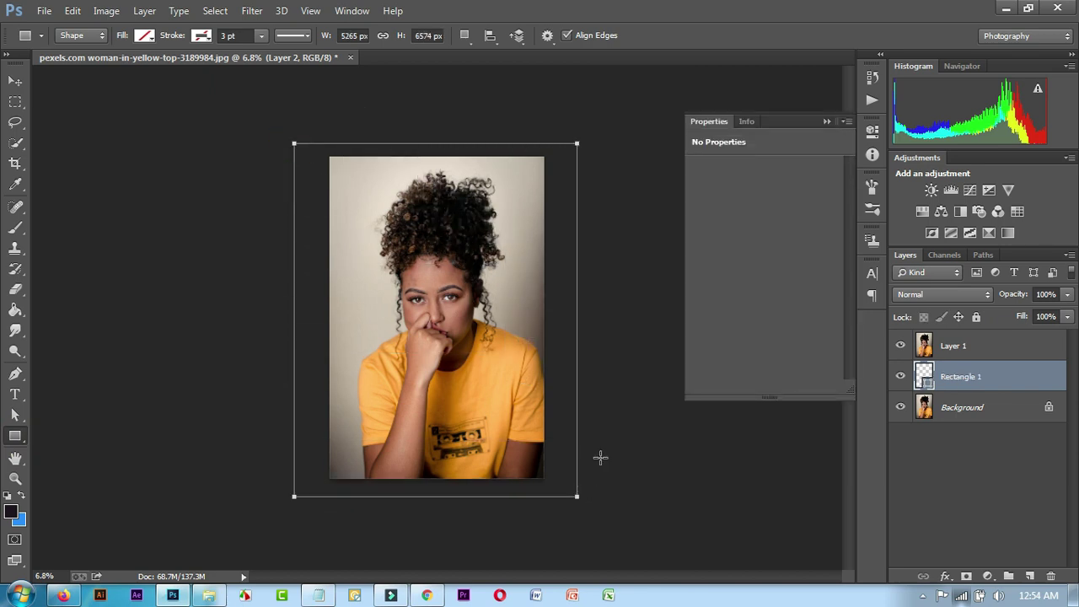
{"action": "left_click", "coordinate": [702, 217]}
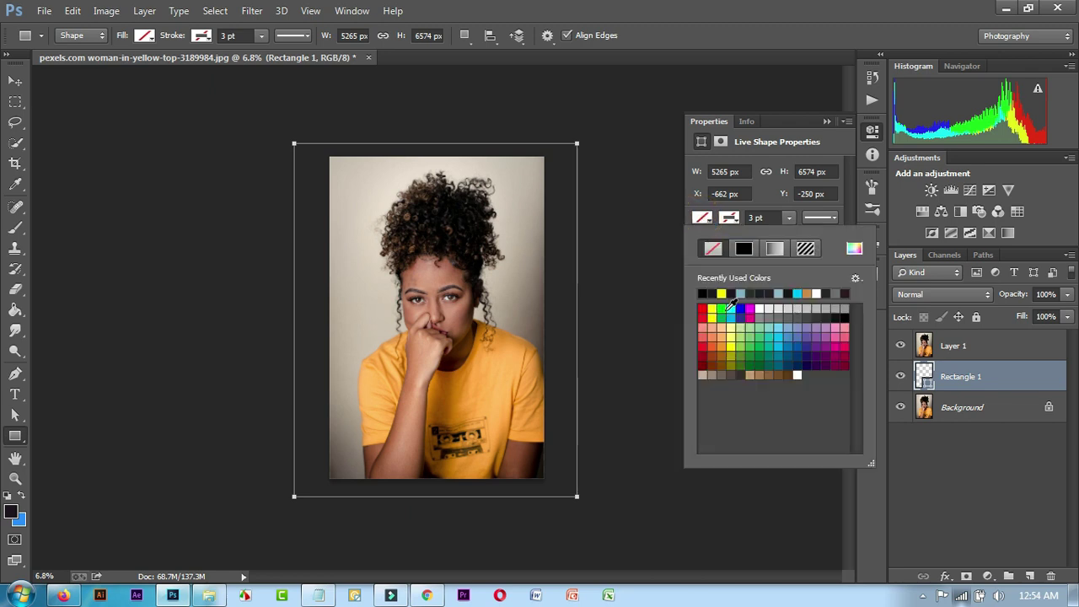
{"action": "left_click", "coordinate": [731, 310]}
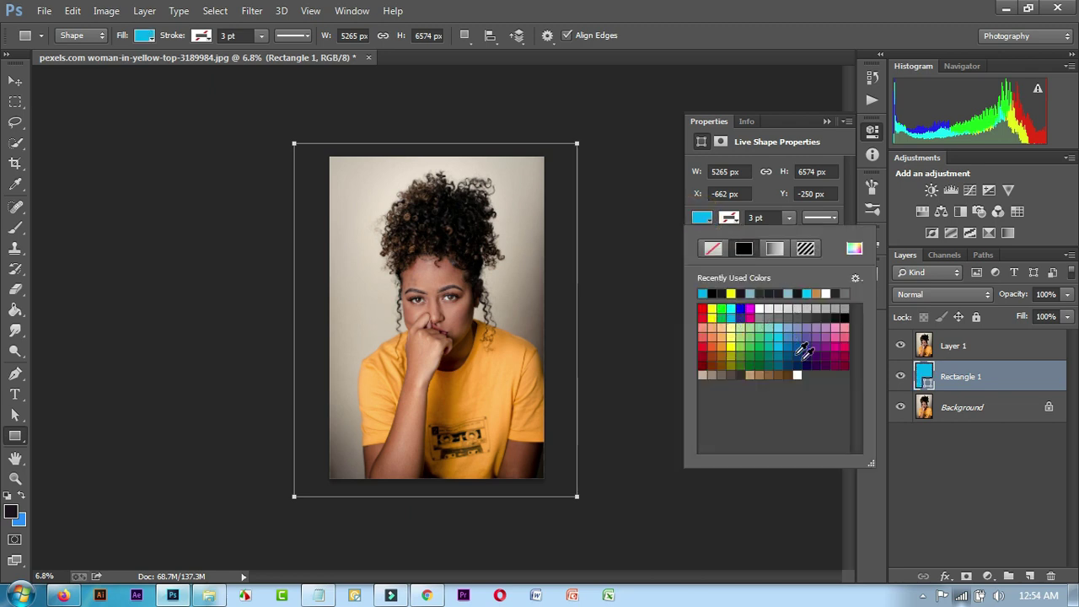
{"action": "left_click", "coordinate": [927, 377]}
{"action": "double_click", "coordinate": [927, 377]}
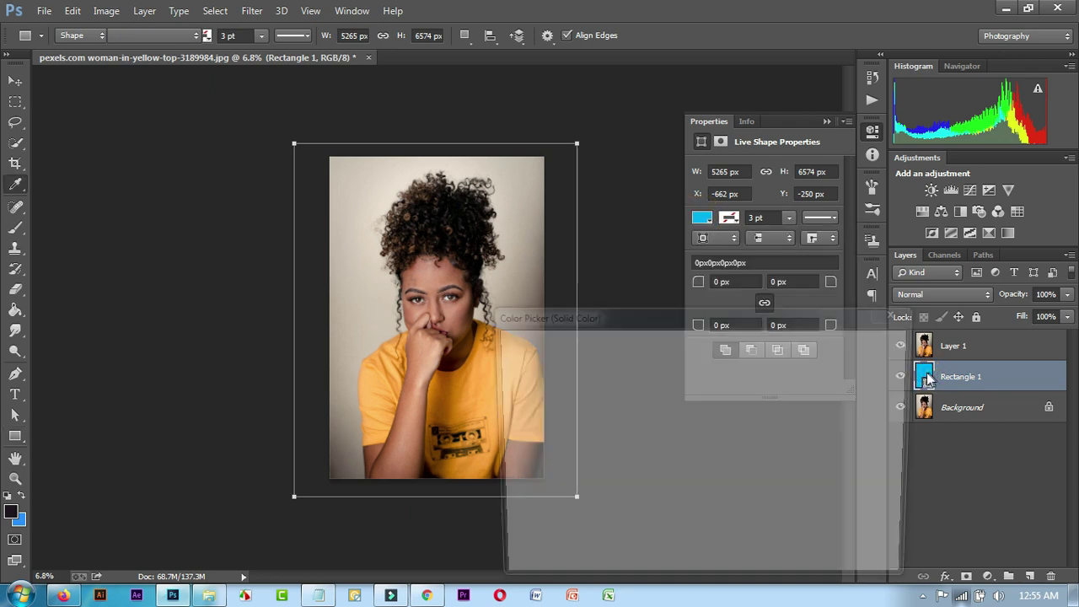
{"action": "left_click_drag", "start_coordinate": [678, 461], "coordinate": [699, 472]}
{"action": "left_click", "coordinate": [862, 343]}
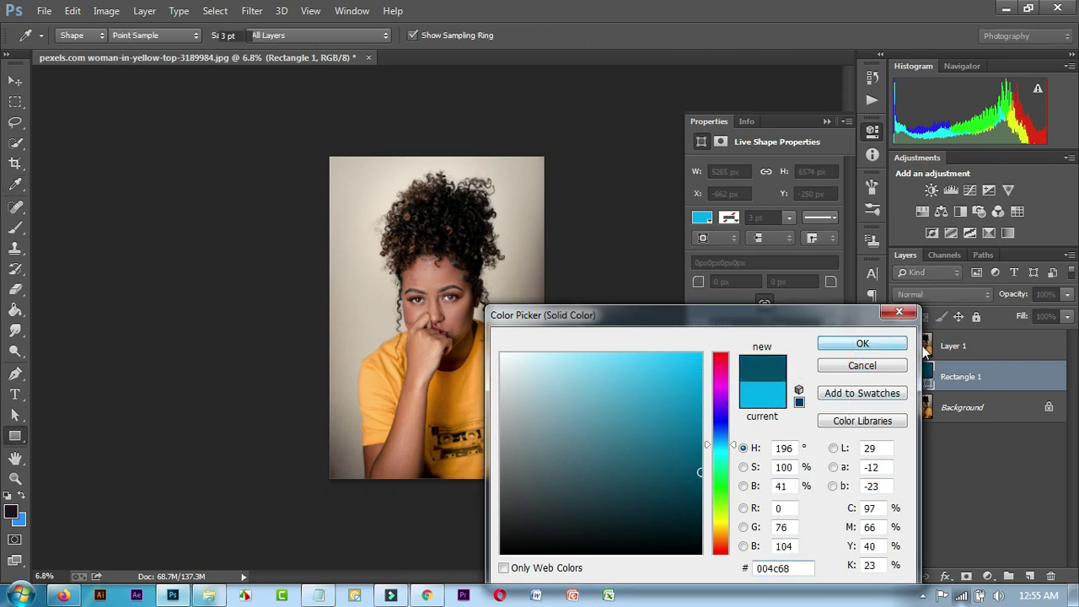
- Toggle the photo copy's visibility to check the rectangle, then make Layer 1 active
{"action": "left_click", "coordinate": [900, 345]}
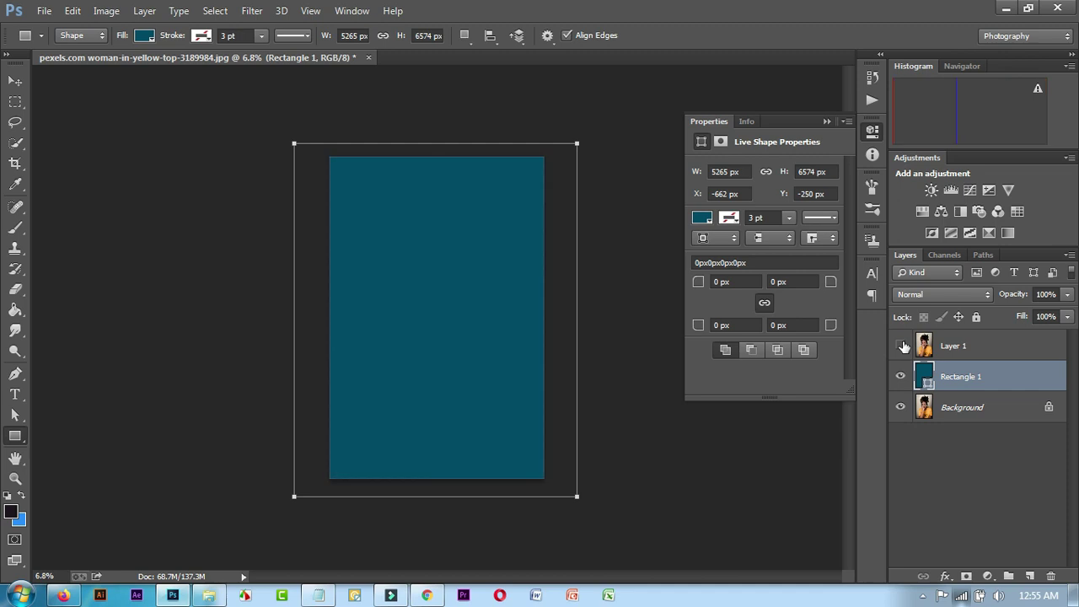
{"action": "left_click", "coordinate": [900, 346]}
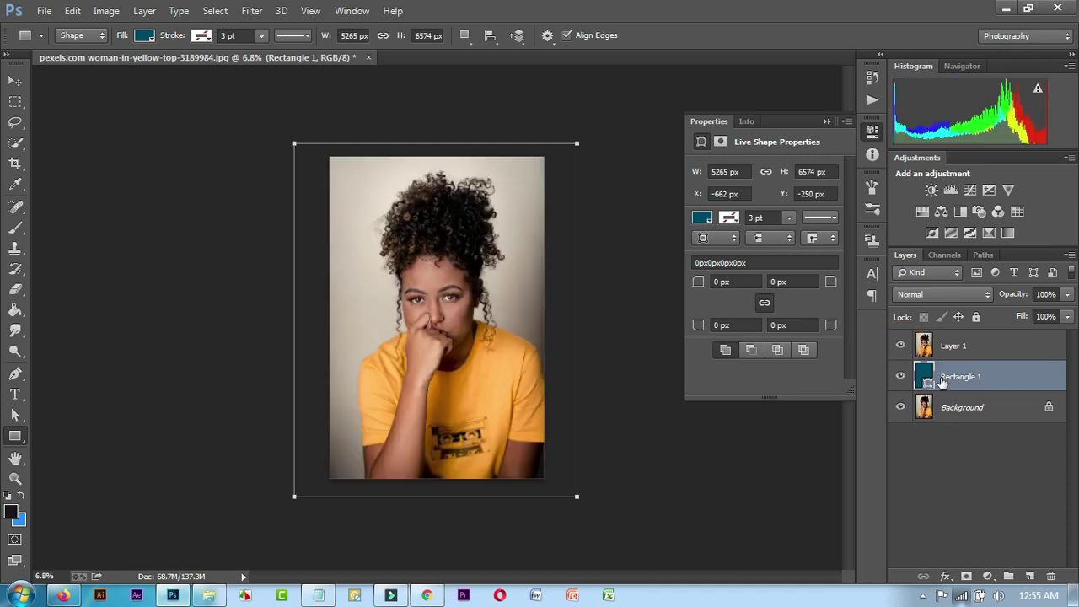
{"action": "left_click", "coordinate": [974, 347]}
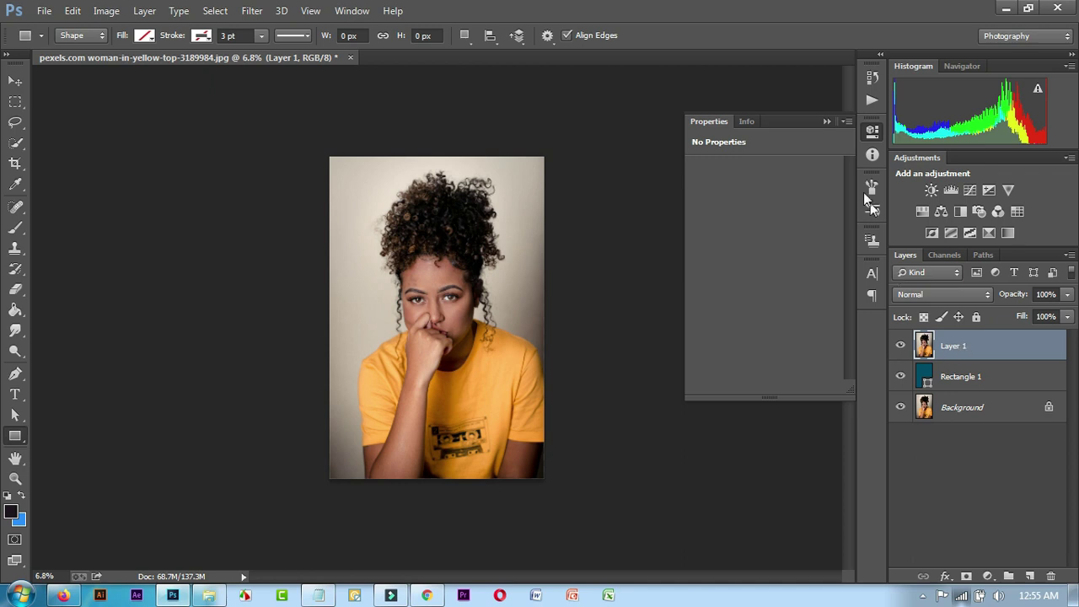
{"action": "left_click", "coordinate": [826, 121]}
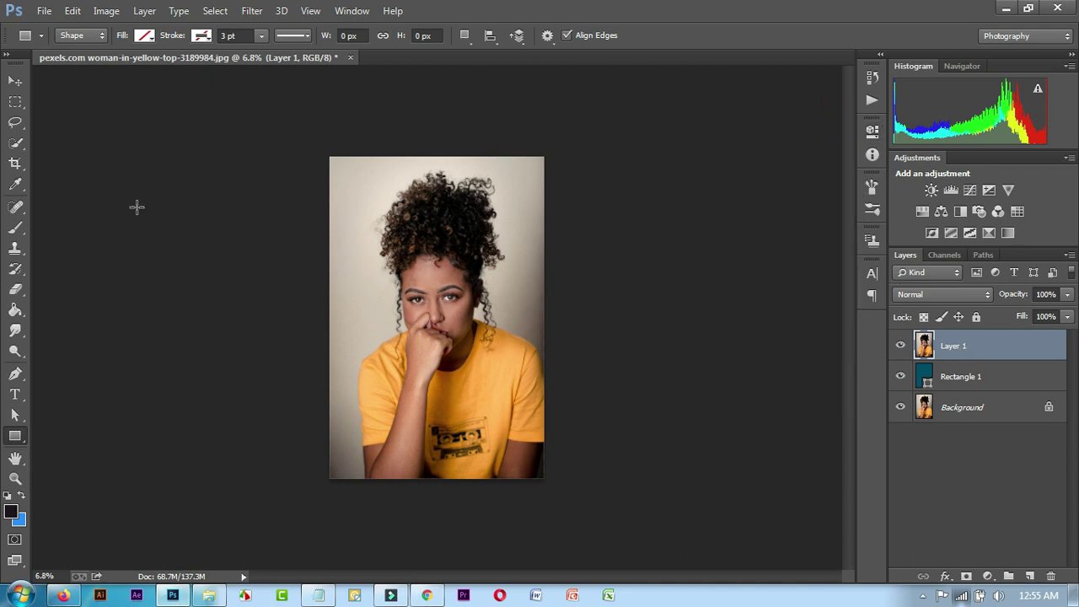
- Quick-select the hair, face, neck, raised arm and lower-right sleeve
{"action": "left_click", "coordinate": [19, 143]}
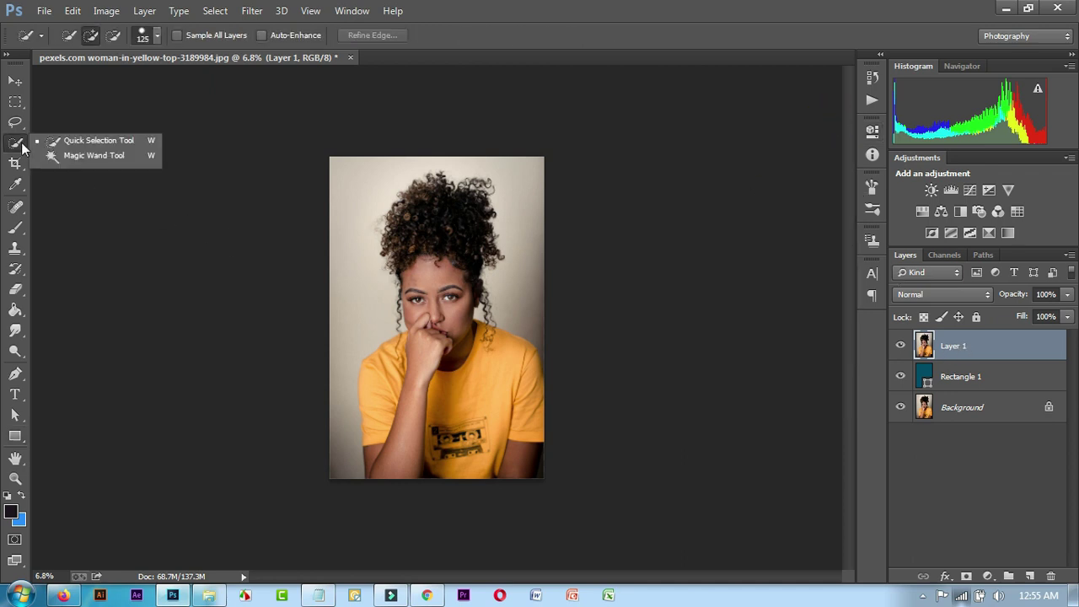
{"action": "left_click", "coordinate": [102, 142]}
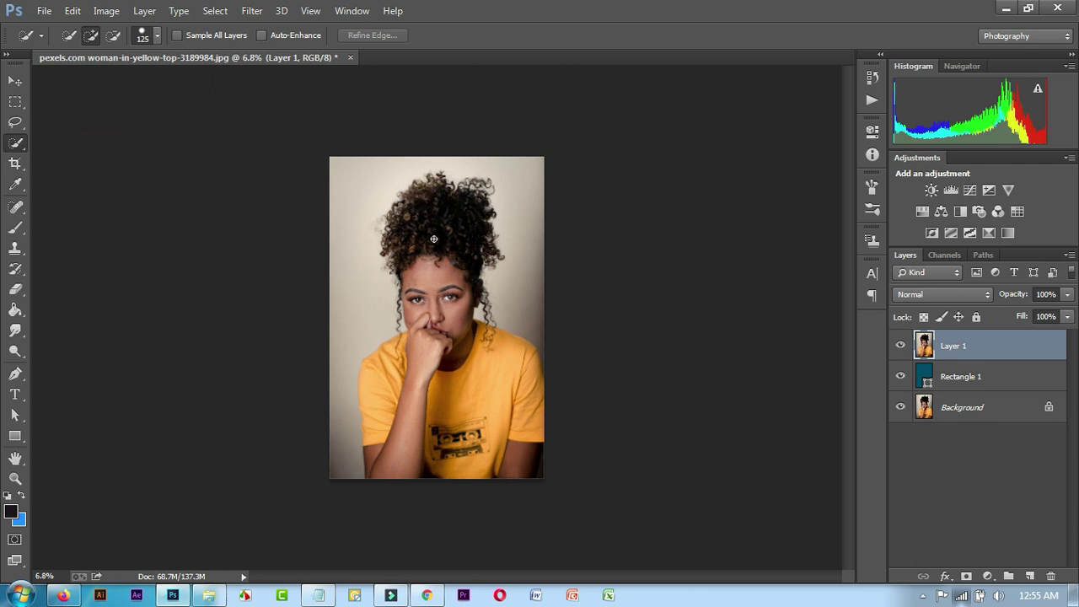
{"action": "left_click_drag", "start_coordinate": [435, 201], "coordinate": [449, 363]}
{"action": "left_click_drag", "start_coordinate": [414, 467], "coordinate": [386, 419]}
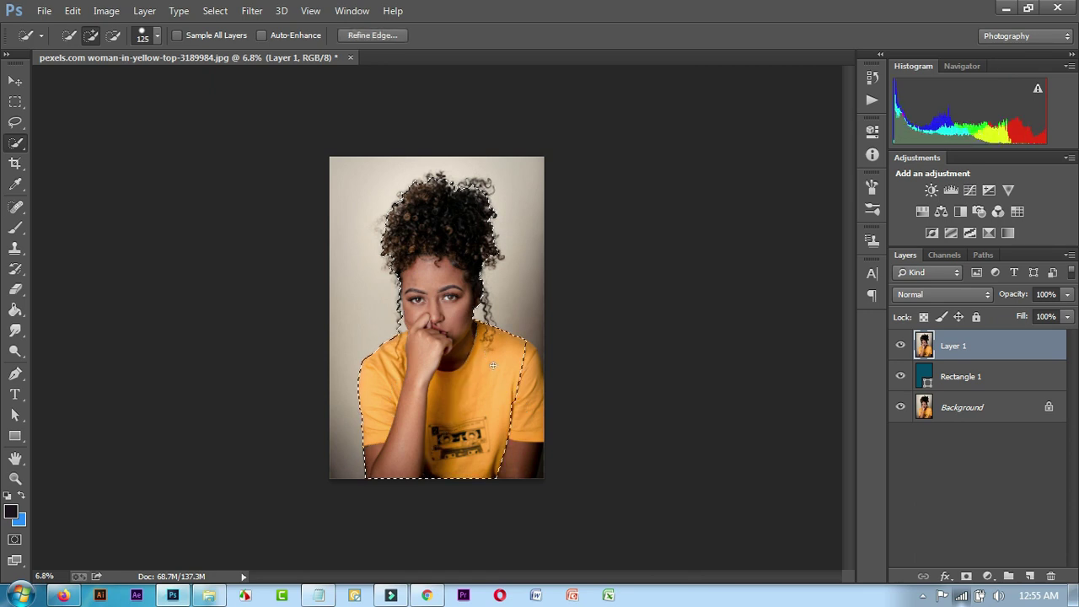
{"action": "left_click_drag", "start_coordinate": [492, 365], "coordinate": [508, 391]}
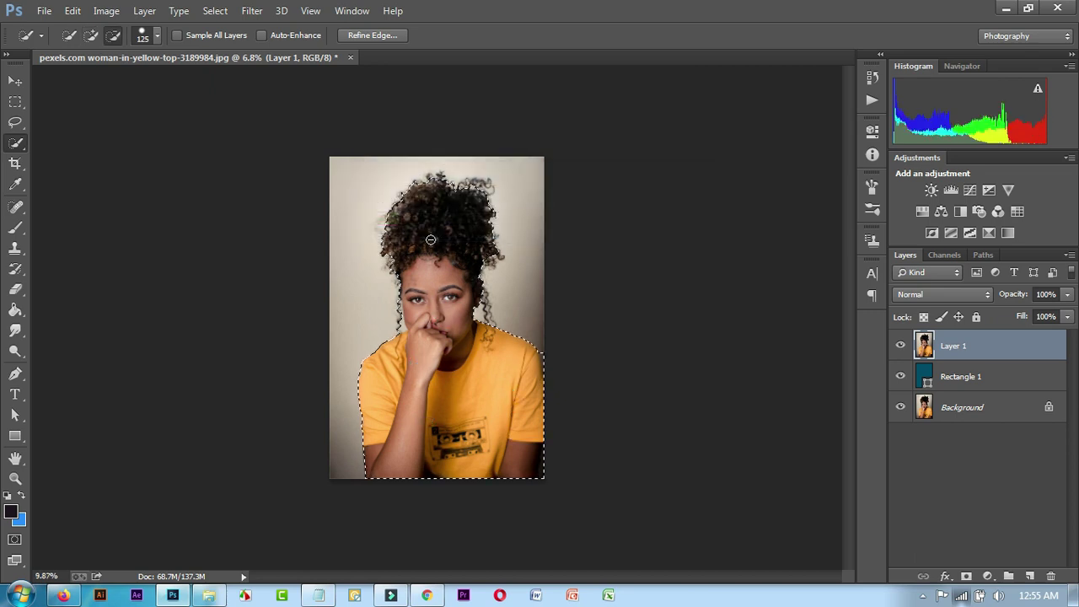
- Zoom in on the top of the hair and add the top-right curls to the selection
{"action": "scroll", "coordinate": [429, 239], "scroll_direction": "up", "scroll_amount": 2}
{"action": "scroll", "coordinate": [455, 160], "scroll_direction": "up", "scroll_amount": 2}
{"action": "scroll", "coordinate": [459, 160], "scroll_direction": "up", "scroll_amount": 2}
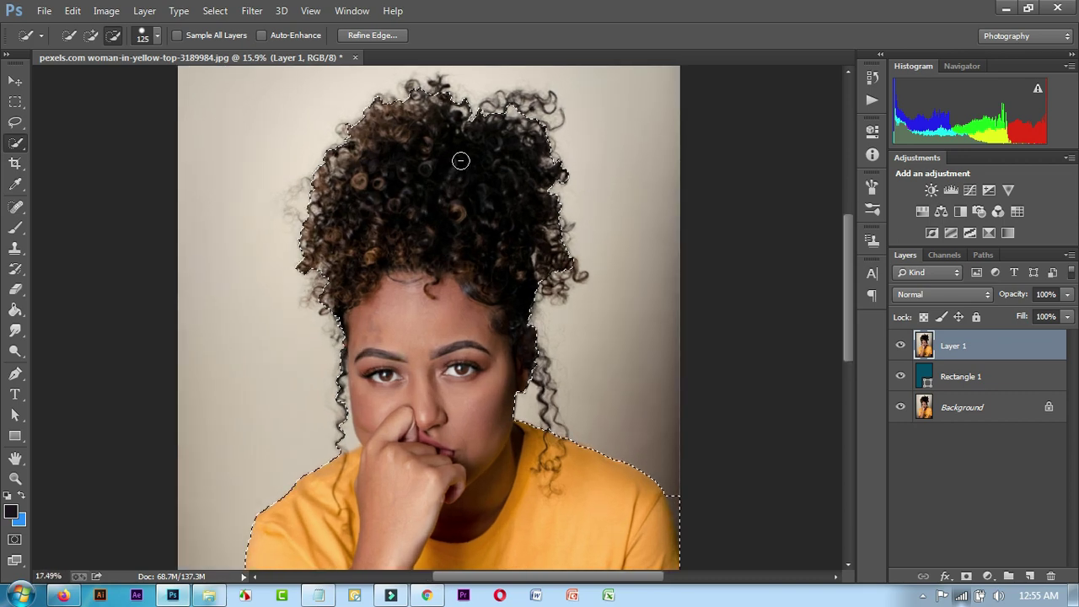
{"action": "scroll", "coordinate": [460, 160], "scroll_direction": "up", "scroll_amount": 1}
{"action": "scroll", "coordinate": [440, 299], "scroll_direction": "up", "scroll_amount": 1}
{"action": "scroll", "coordinate": [440, 299], "scroll_direction": "up", "scroll_amount": 2}
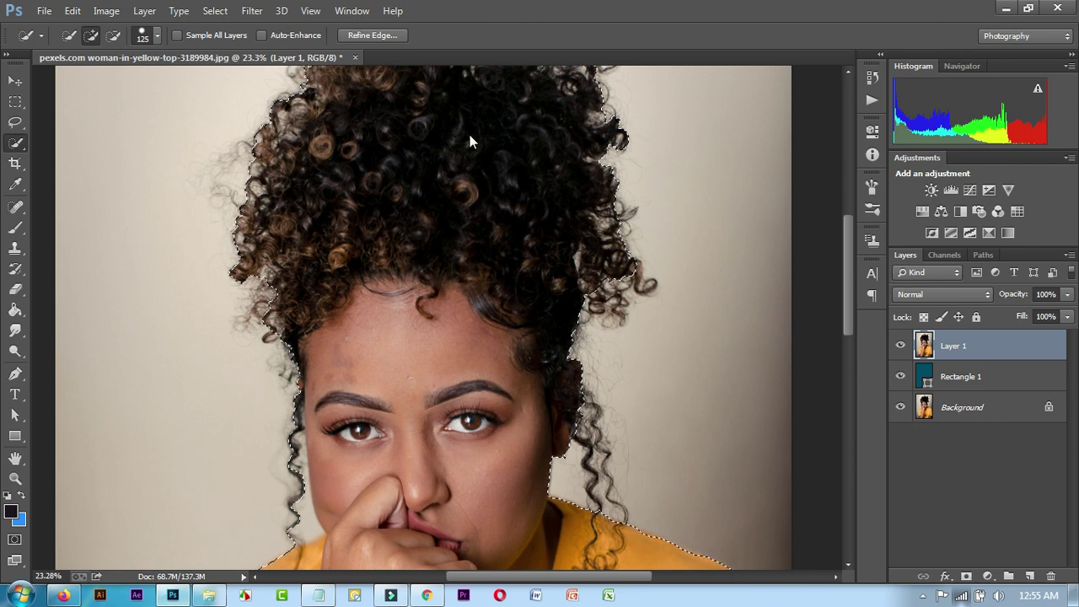
{"action": "key", "text": "alt+space"}
{"action": "key", "text": "Escape"}
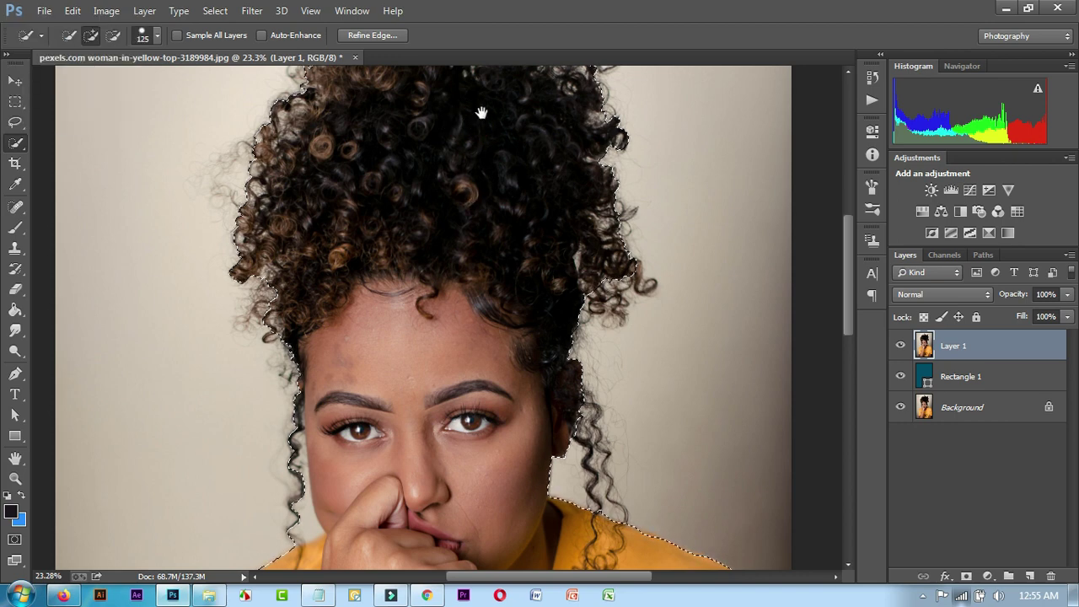
{"action": "left_click_drag", "start_coordinate": [480, 112], "coordinate": [453, 313]}
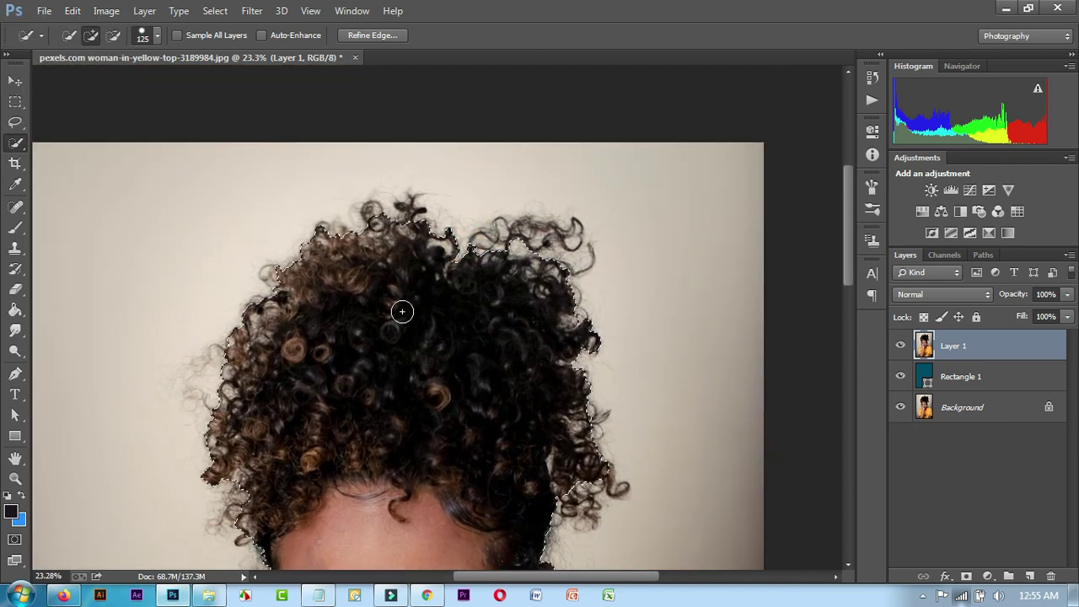
{"action": "scroll", "coordinate": [402, 312], "scroll_direction": "down", "scroll_amount": 2}
{"action": "scroll", "coordinate": [361, 366], "scroll_direction": "down", "scroll_amount": 1}
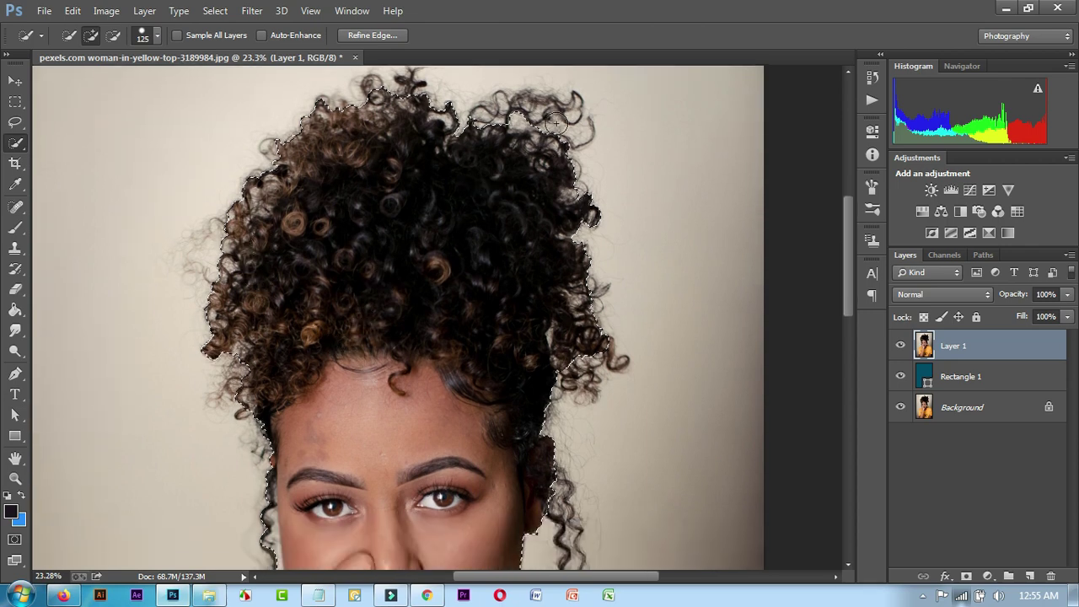
{"action": "scroll", "coordinate": [539, 118], "scroll_direction": "up", "scroll_amount": 1}
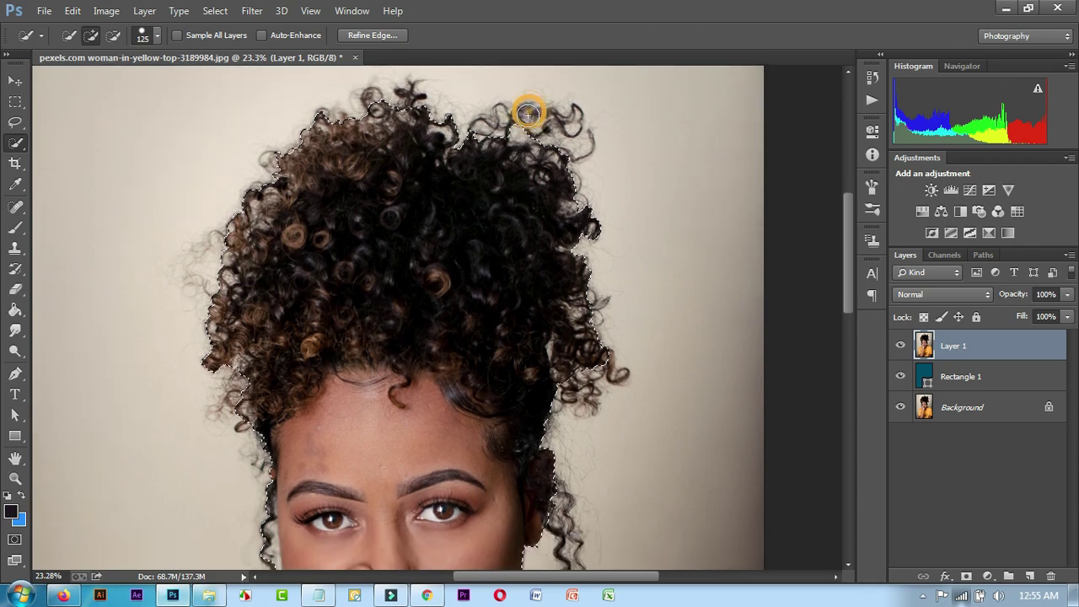
{"action": "left_click_drag", "start_coordinate": [528, 112], "coordinate": [493, 135]}
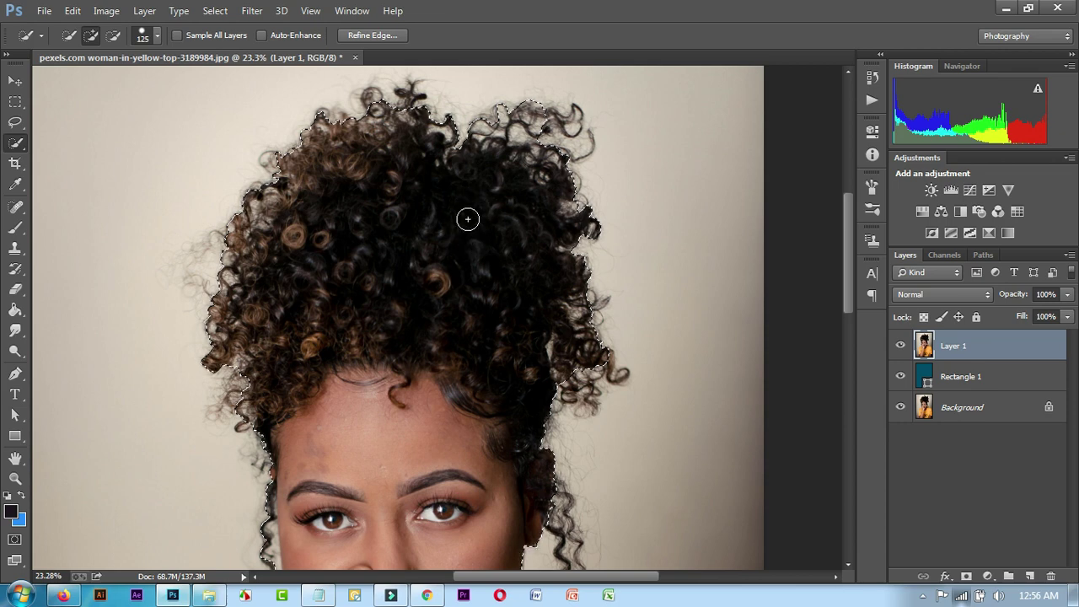
- Extend the selection along the upper-right curls and the curls beside the right cheek
{"action": "left_click_drag", "start_coordinate": [554, 205], "coordinate": [562, 129]}
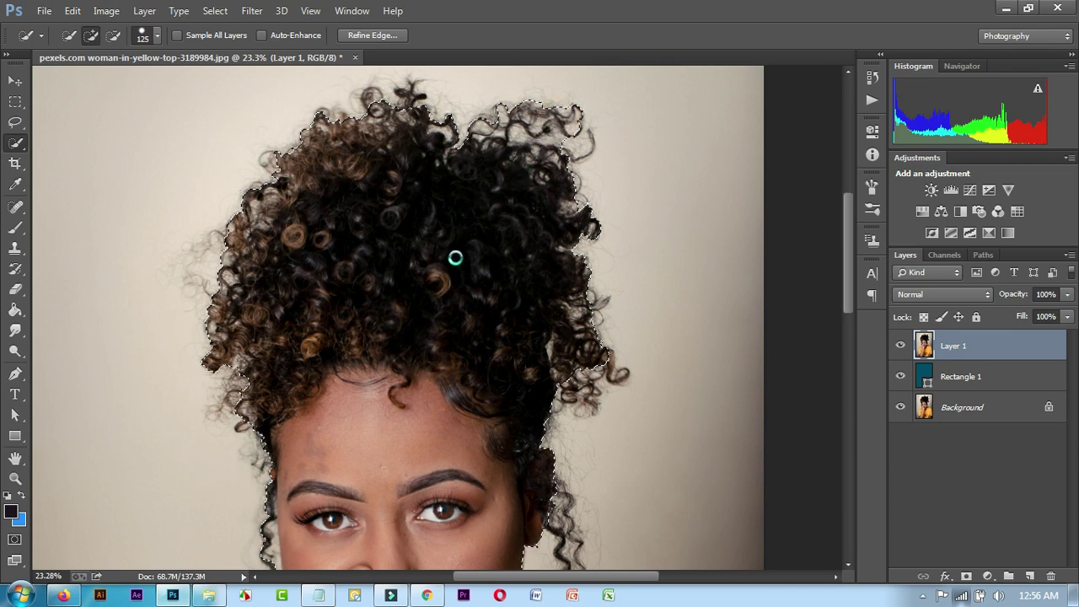
{"action": "scroll", "coordinate": [541, 448], "scroll_direction": "down", "scroll_amount": 3}
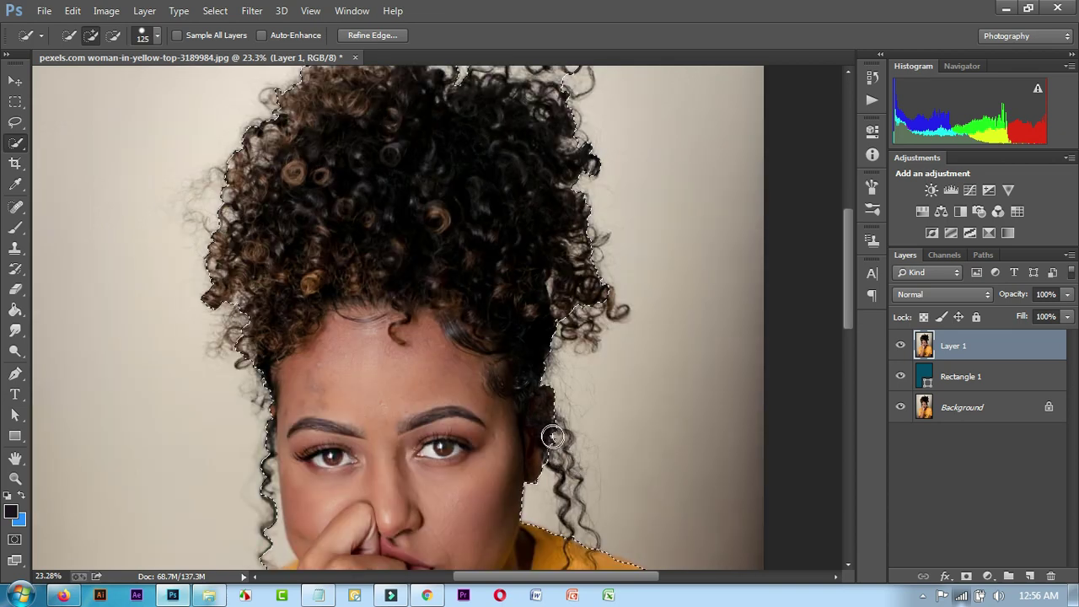
{"action": "left_click_drag", "start_coordinate": [551, 433], "coordinate": [570, 514]}
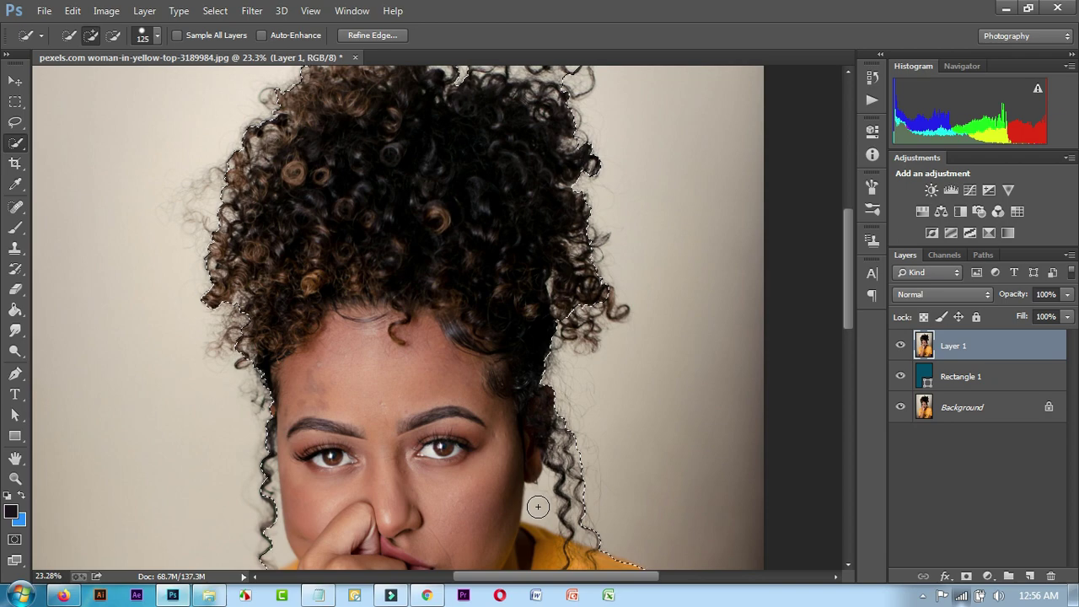
{"action": "left_click_drag", "start_coordinate": [541, 508], "coordinate": [477, 362]}
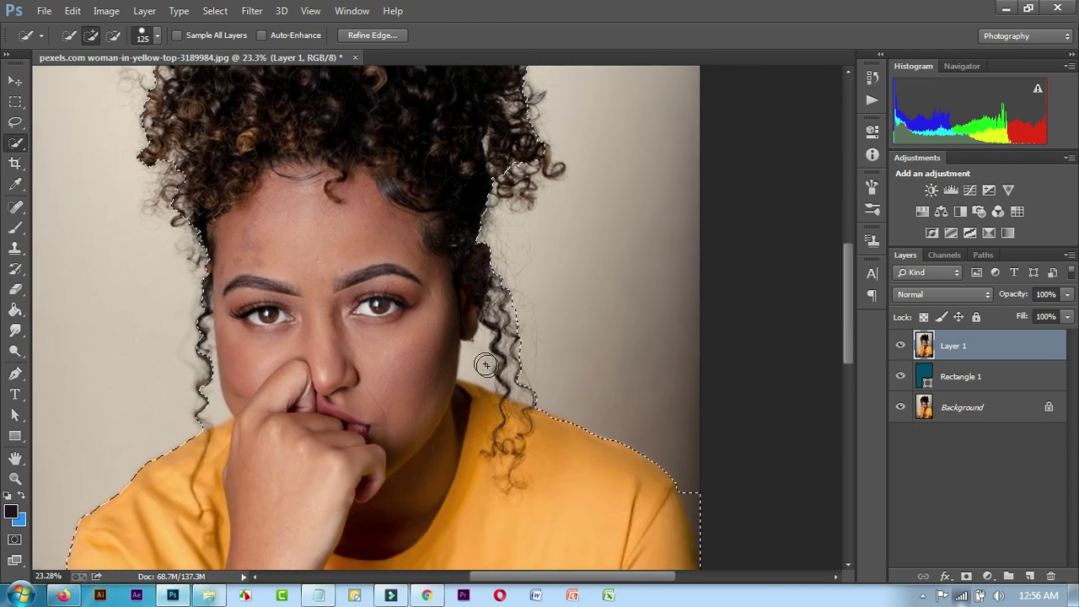
- Subtract the background patch between the right cheek and curl, and trim the left hair edge
{"action": "key", "text": "alt"}
{"action": "scroll", "coordinate": [477, 362], "scroll_direction": "up", "scroll_amount": 2}
{"action": "scroll", "coordinate": [479, 370], "scroll_direction": "up", "scroll_amount": 2}
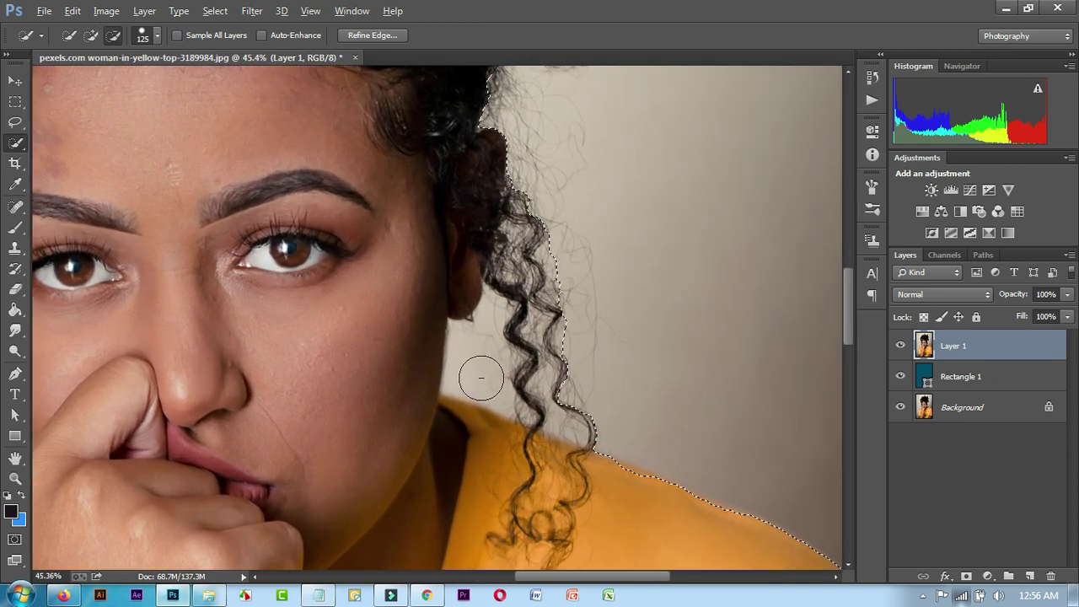
{"action": "key", "text": "alt"}
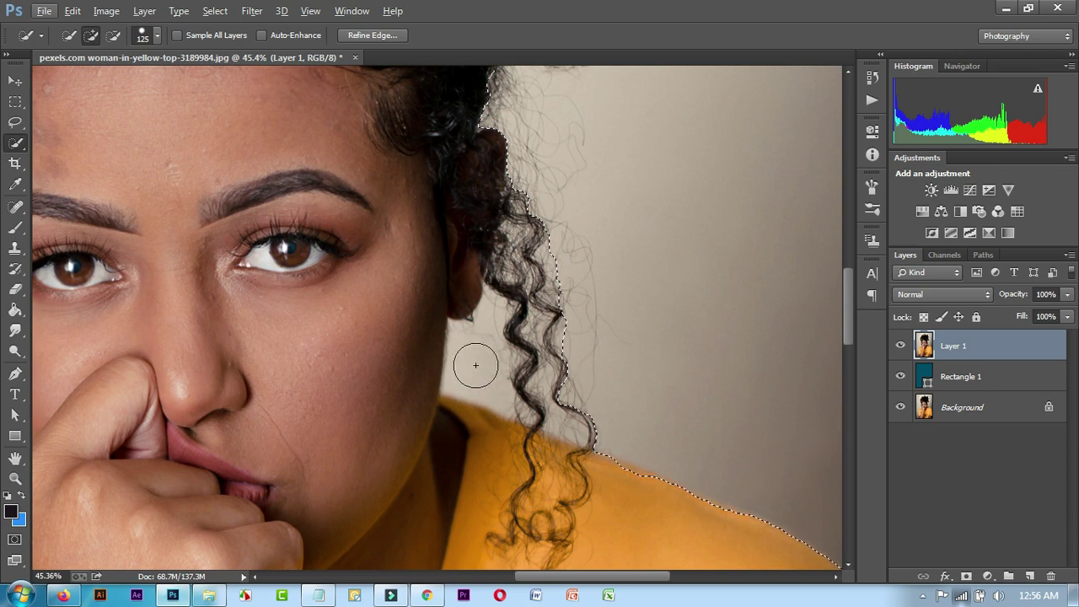
{"action": "key", "text": "alt"}
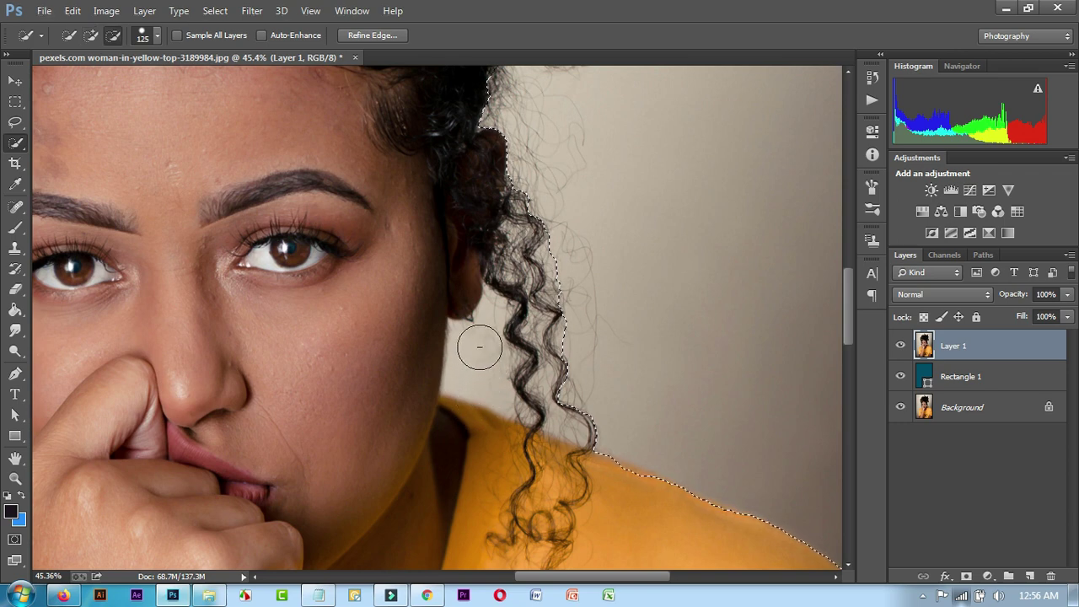
{"action": "left_click_drag", "start_coordinate": [481, 357], "coordinate": [483, 372]}
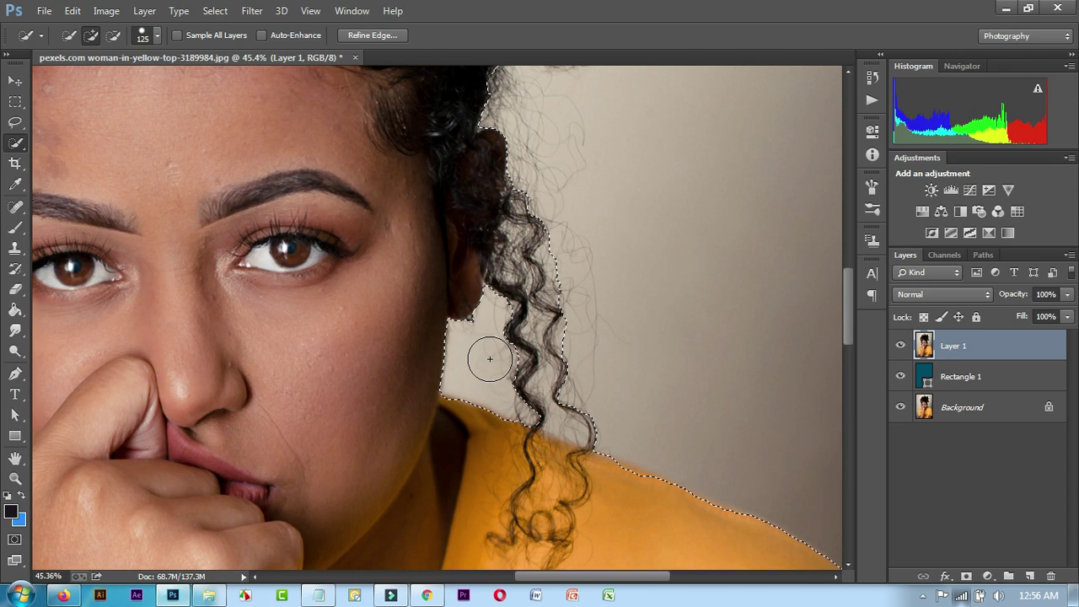
{"action": "mouse_move", "coordinate": [287, 315]}
{"action": "left_mouse_down"}
{"action": "mouse_move", "coordinate": [550, 326]}
{"action": "mouse_move", "coordinate": [624, 311]}
{"action": "left_mouse_up"}
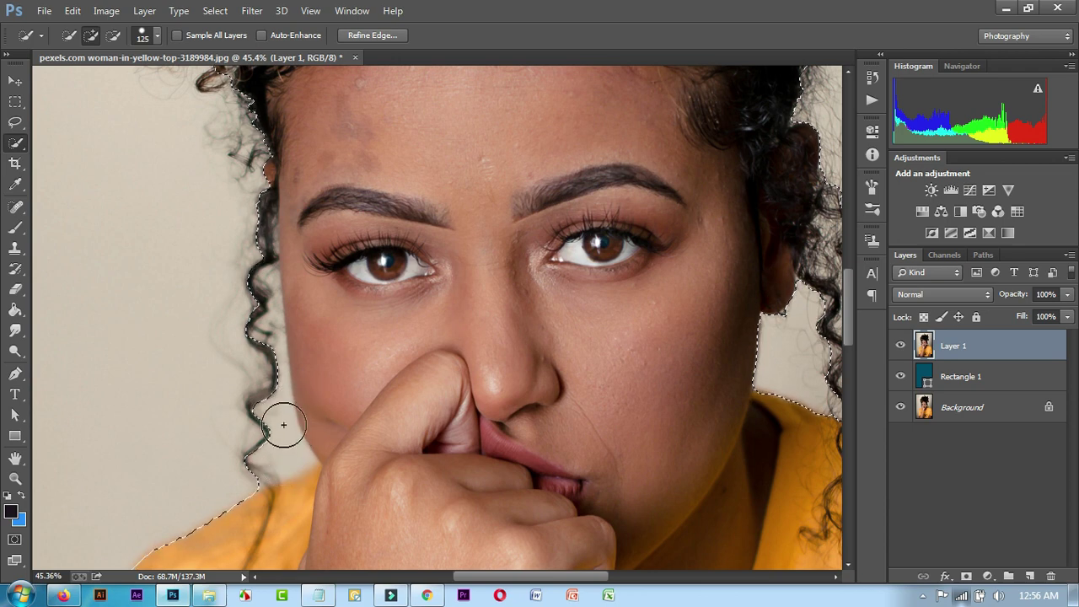
{"action": "left_click_drag", "start_coordinate": [327, 424], "coordinate": [274, 424]}
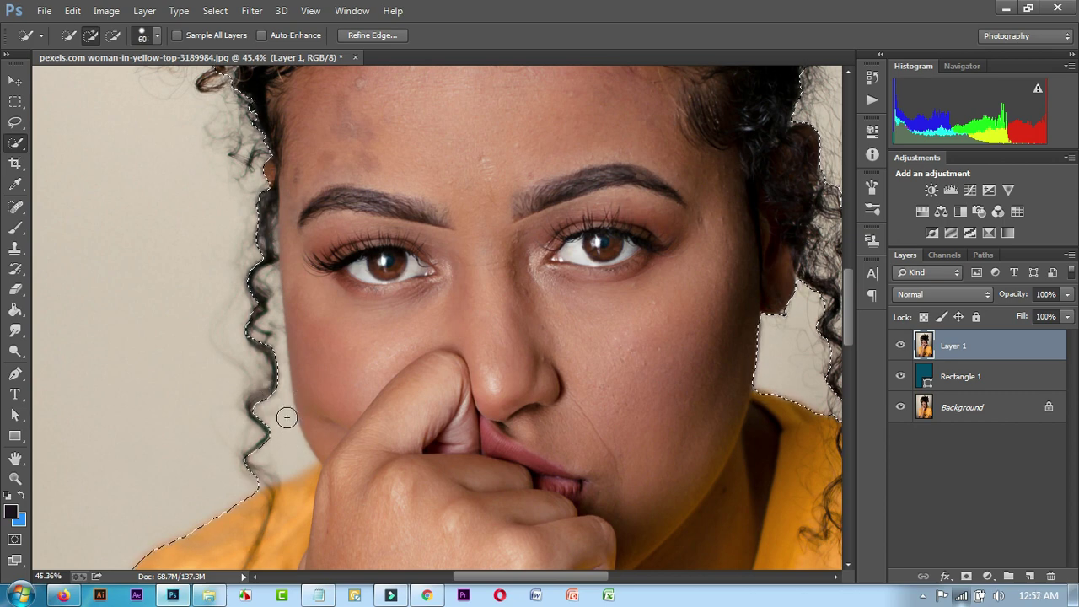
- Subtract the background between the left curls and cheek from the selection
{"action": "key", "text": "alt"}
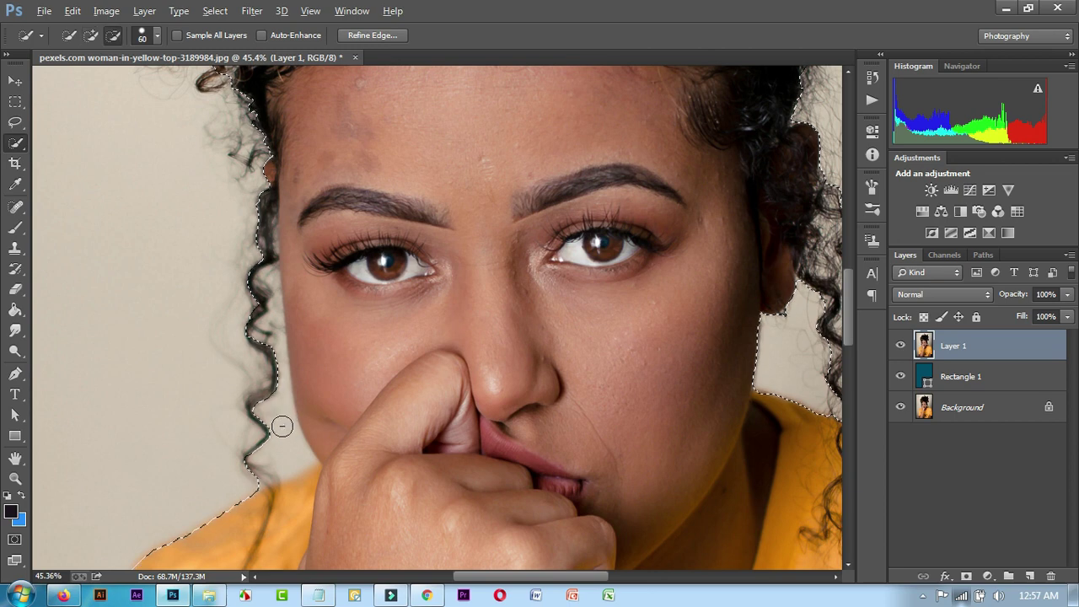
{"action": "left_click_drag", "start_coordinate": [286, 410], "coordinate": [288, 431]}
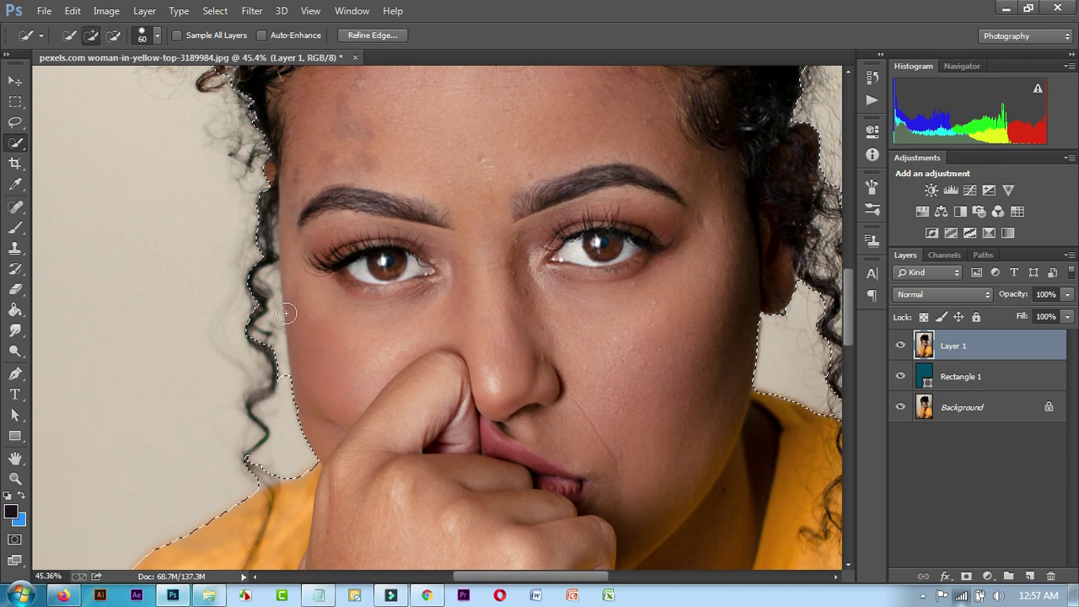
{"action": "scroll", "coordinate": [365, 372], "scroll_direction": "down", "scroll_amount": 5}
{"action": "scroll", "coordinate": [365, 372], "scroll_direction": "left", "scroll_amount": 3}
{"action": "scroll", "coordinate": [365, 315], "scroll_direction": "down", "scroll_amount": 2}
{"action": "scroll", "coordinate": [325, 344], "scroll_direction": "down", "scroll_amount": 1}
{"action": "scroll", "coordinate": [325, 344], "scroll_direction": "down", "scroll_amount": 3, "text": "alt"}
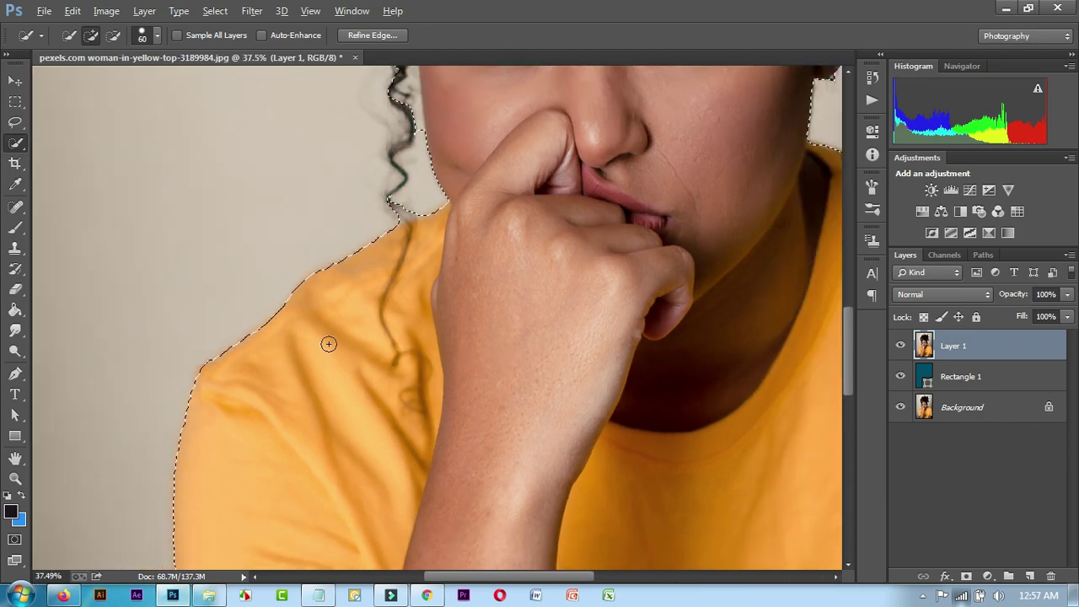
{"action": "scroll", "coordinate": [321, 367], "scroll_direction": "down", "scroll_amount": 3, "text": "alt"}
{"action": "scroll", "coordinate": [229, 277], "scroll_direction": "down", "scroll_amount": 3}
{"action": "scroll", "coordinate": [245, 345], "scroll_direction": "down", "scroll_amount": 2}
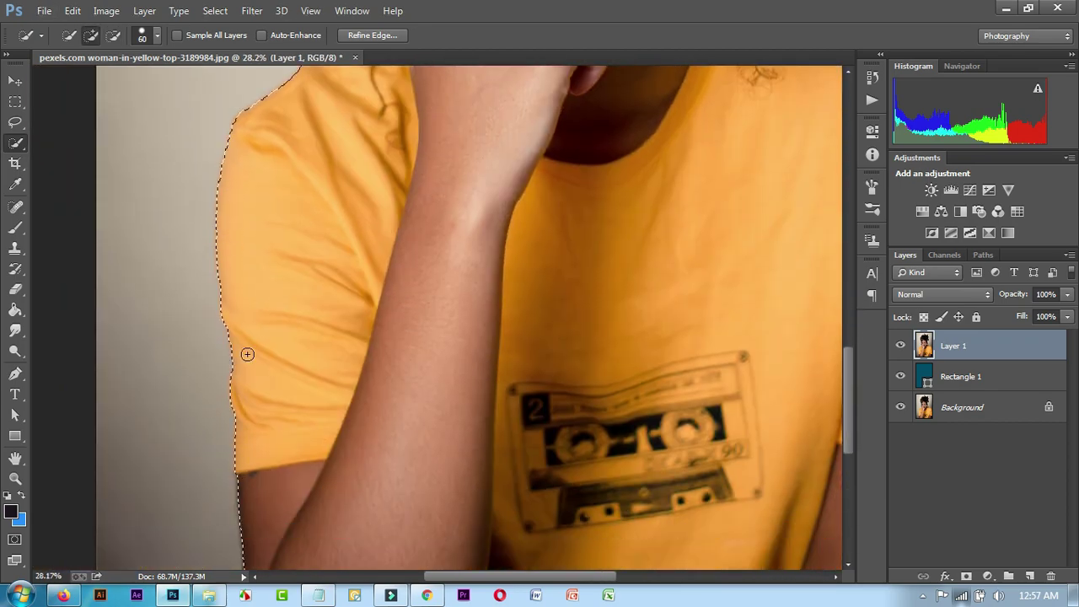
{"action": "scroll", "coordinate": [250, 491], "scroll_direction": "down", "scroll_amount": 2}
{"action": "scroll", "coordinate": [260, 510], "scroll_direction": "down", "scroll_amount": 3}
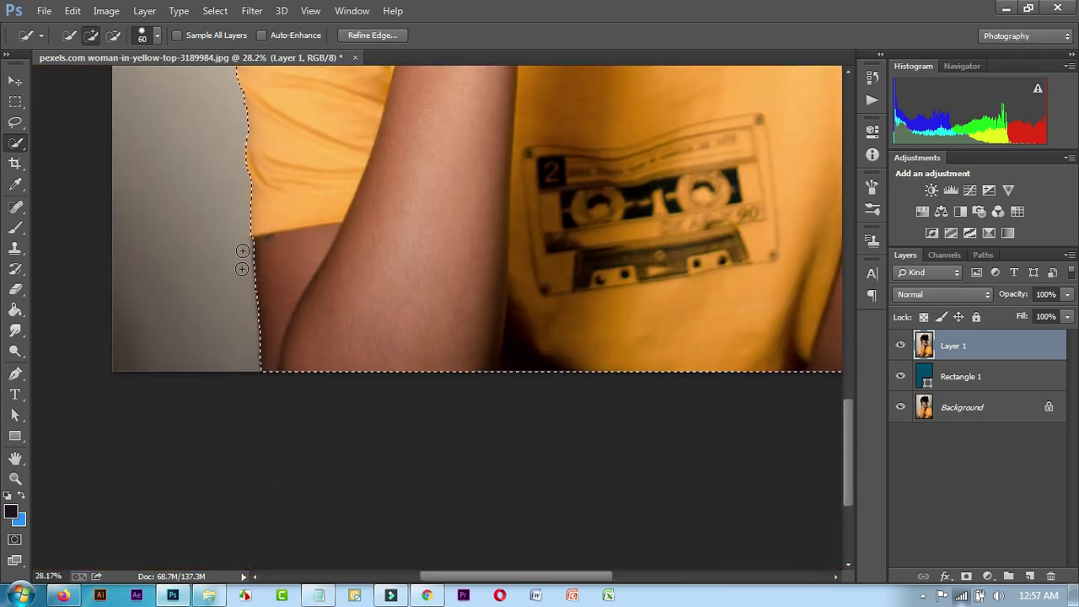
- Pan and zoom around the face, fist and top of the hair to check the selection edges
{"action": "scroll", "coordinate": [332, 181], "scroll_direction": "up", "scroll_amount": 5}
{"action": "scroll", "coordinate": [306, 429], "scroll_direction": "up", "scroll_amount": 1}
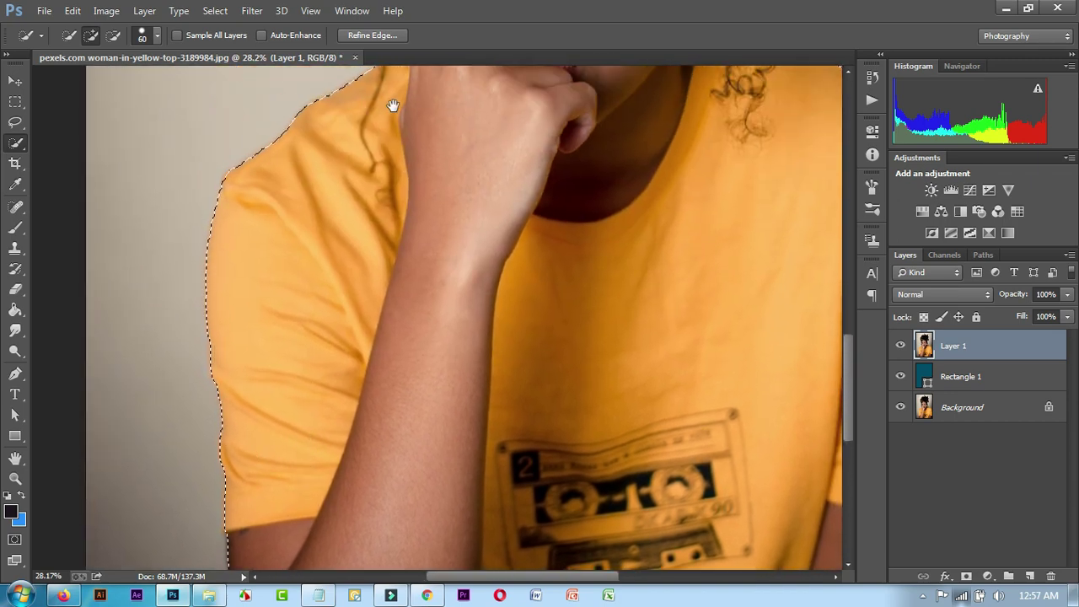
{"action": "left_click_drag", "start_coordinate": [388, 101], "coordinate": [351, 346]}
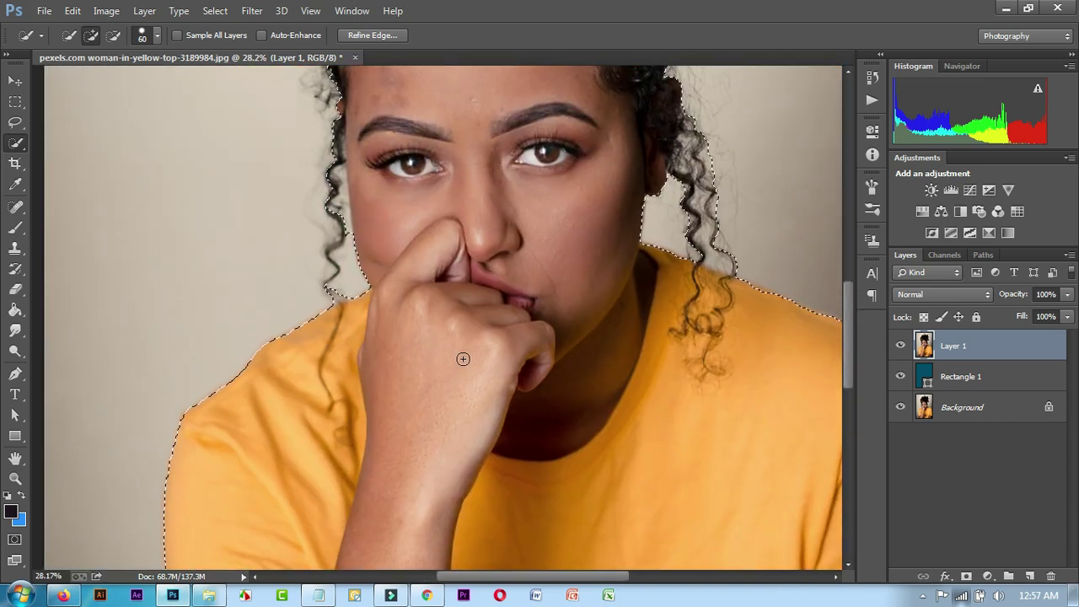
{"action": "mouse_move", "coordinate": [673, 352]}
{"action": "left_mouse_down"}
{"action": "mouse_move", "coordinate": [551, 482]}
{"action": "mouse_move", "coordinate": [602, 520]}
{"action": "left_mouse_up"}
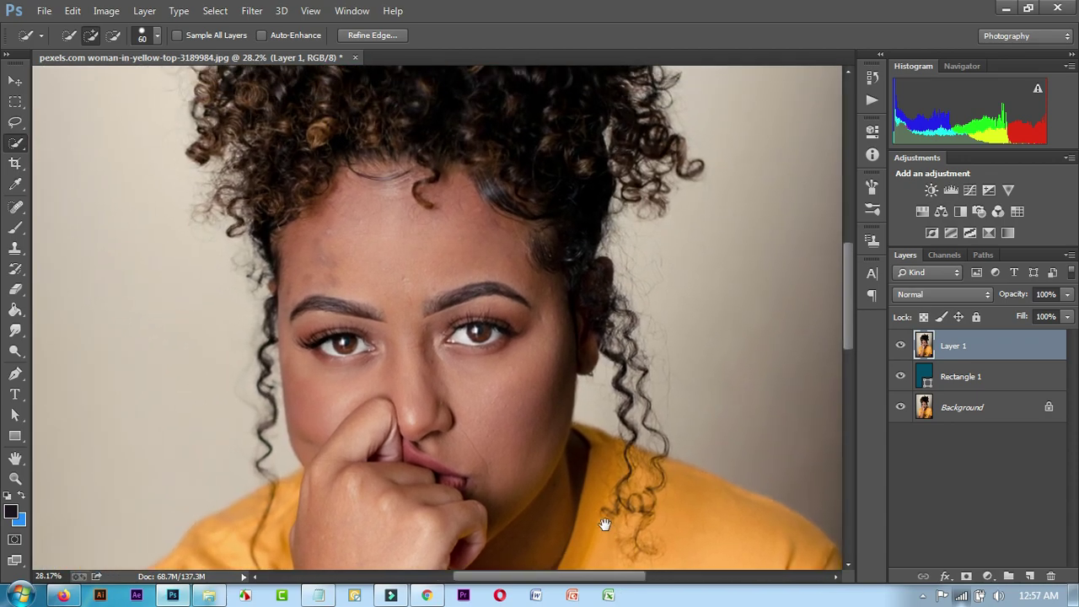
{"action": "left_click_drag", "start_coordinate": [506, 227], "coordinate": [511, 396]}
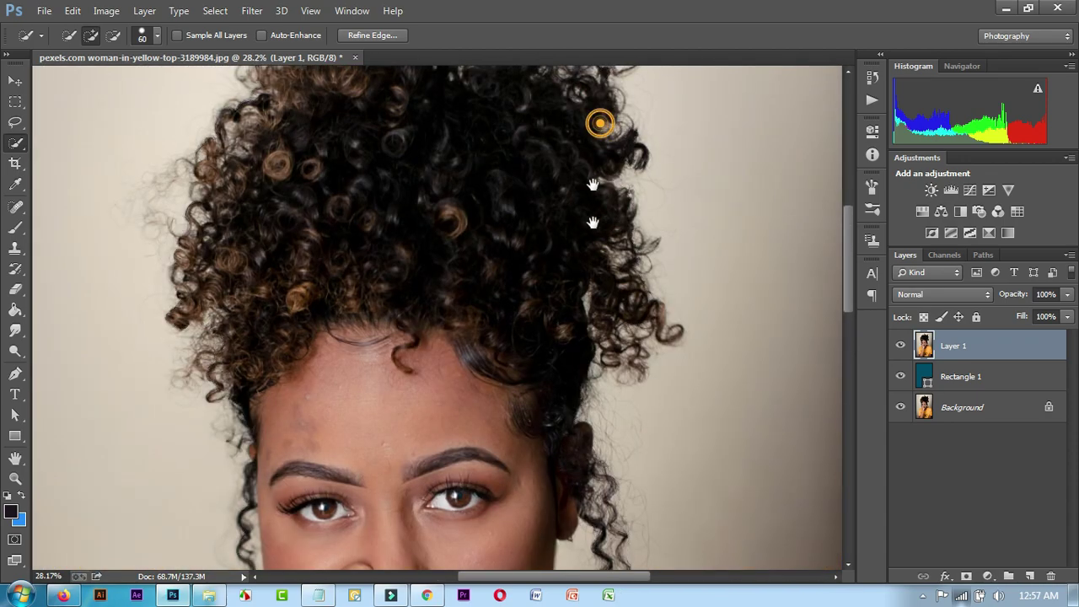
{"action": "left_click_drag", "start_coordinate": [598, 120], "coordinate": [590, 344]}
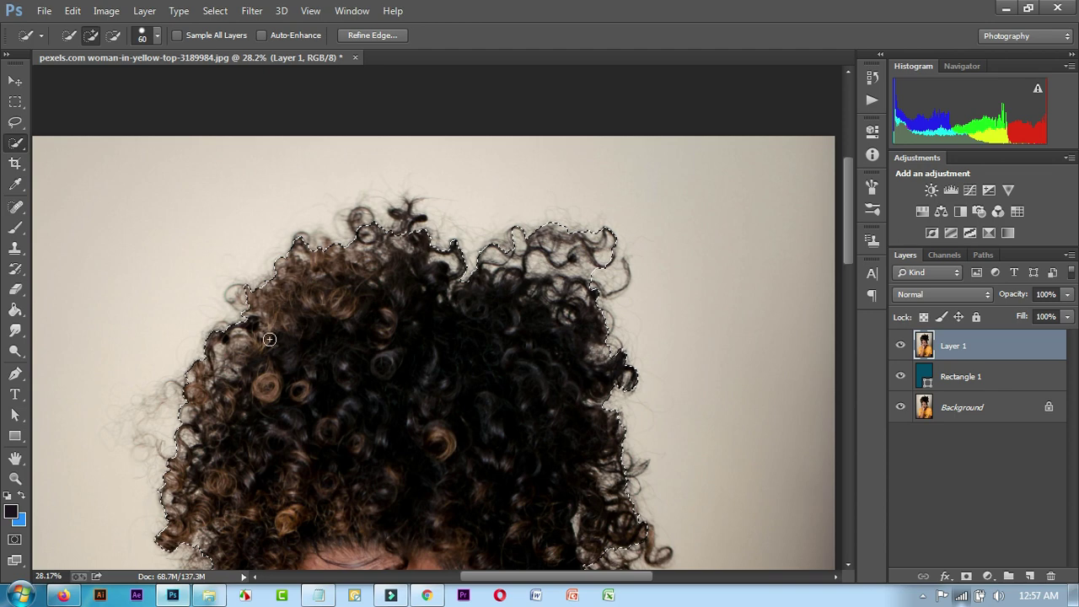
{"action": "scroll", "coordinate": [224, 386], "scroll_direction": "down", "scroll_amount": 2}
{"action": "scroll", "coordinate": [224, 386], "scroll_direction": "down", "scroll_amount": 3}
{"action": "scroll", "coordinate": [228, 385], "scroll_direction": "down", "scroll_amount": 2}
{"action": "scroll", "coordinate": [250, 385], "scroll_direction": "down", "scroll_amount": 2}
{"action": "scroll", "coordinate": [371, 373], "scroll_direction": "up", "scroll_amount": 3}
{"action": "scroll", "coordinate": [429, 371], "scroll_direction": "up", "scroll_amount": 2}
{"action": "scroll", "coordinate": [445, 371], "scroll_direction": "up", "scroll_amount": 2}
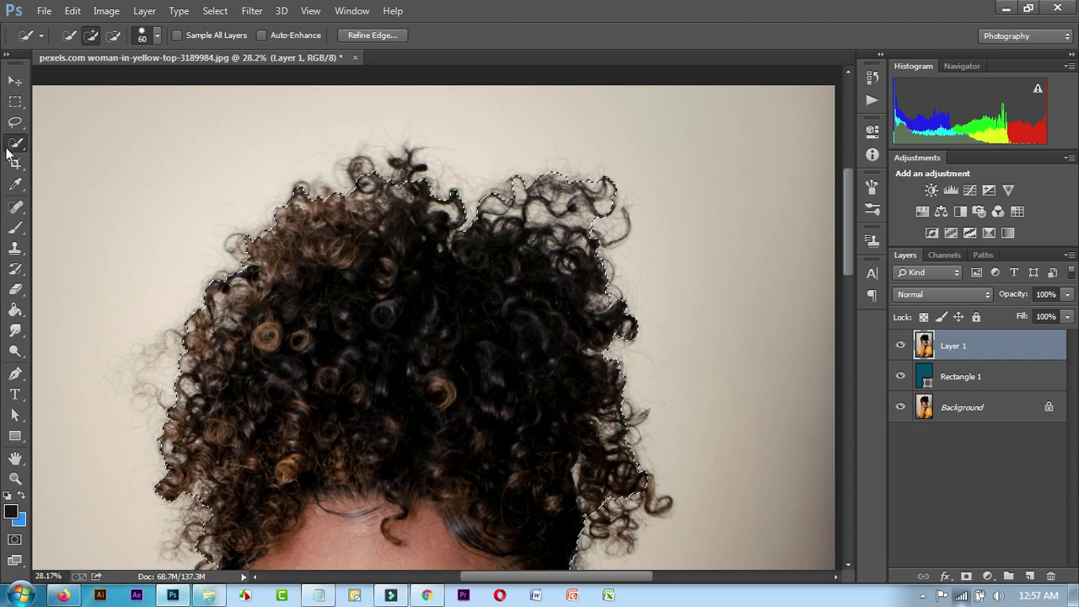
{"action": "scroll", "coordinate": [378, 309], "scroll_direction": "down", "scroll_amount": 1}
{"action": "scroll", "coordinate": [379, 308], "scroll_direction": "down", "scroll_amount": 3}
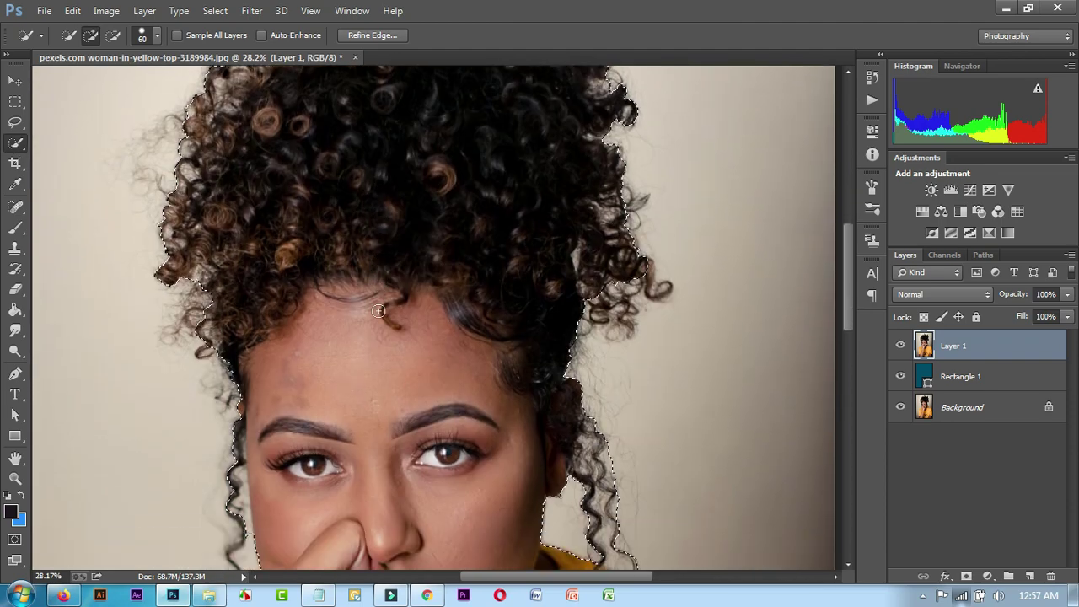
{"action": "scroll", "coordinate": [379, 311], "scroll_direction": "down", "scroll_amount": 1}
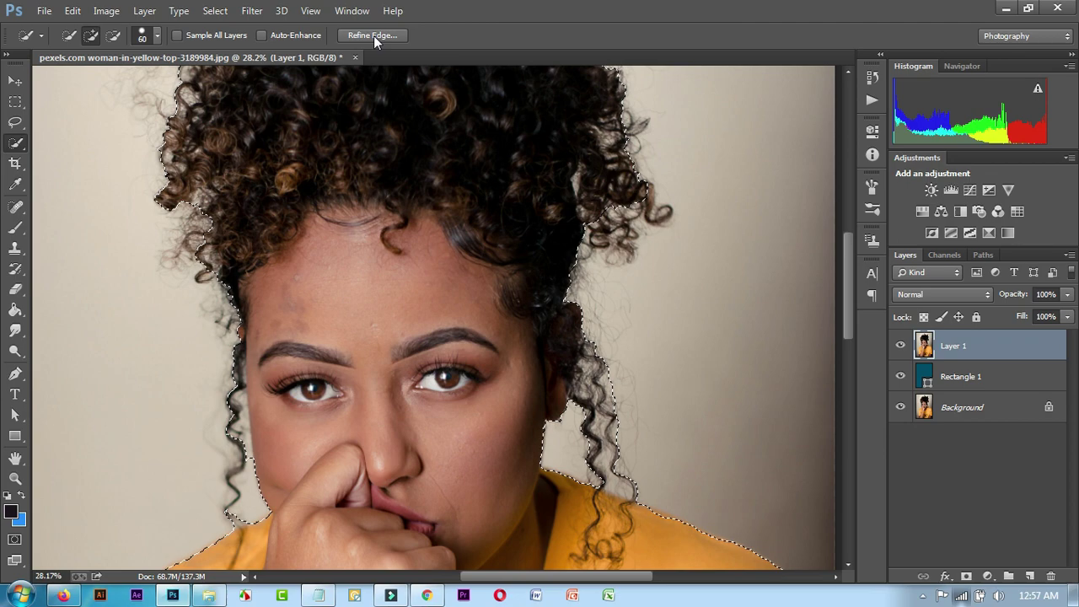
- Open Refine Edge and set its preview view mode to On Black
{"action": "left_click", "coordinate": [373, 36]}
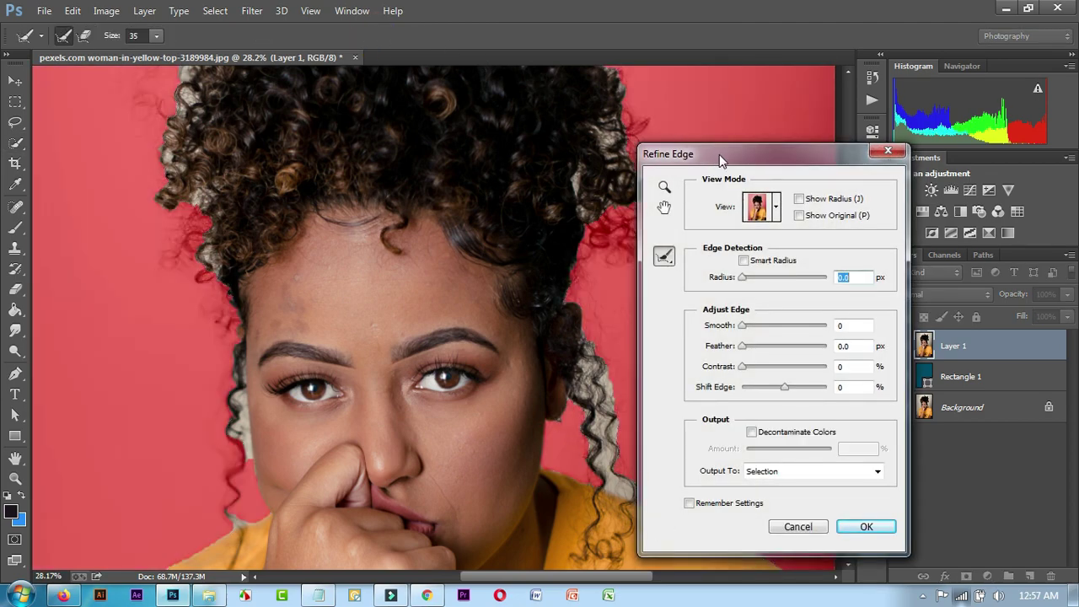
{"action": "left_click_drag", "start_coordinate": [726, 158], "coordinate": [740, 149]}
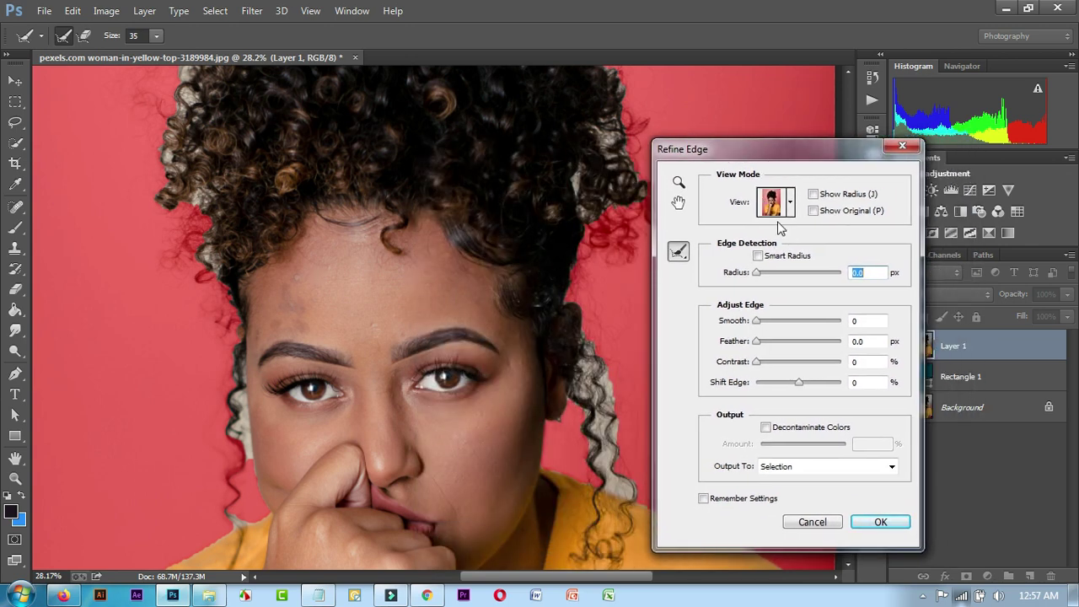
{"action": "left_click", "coordinate": [789, 206]}
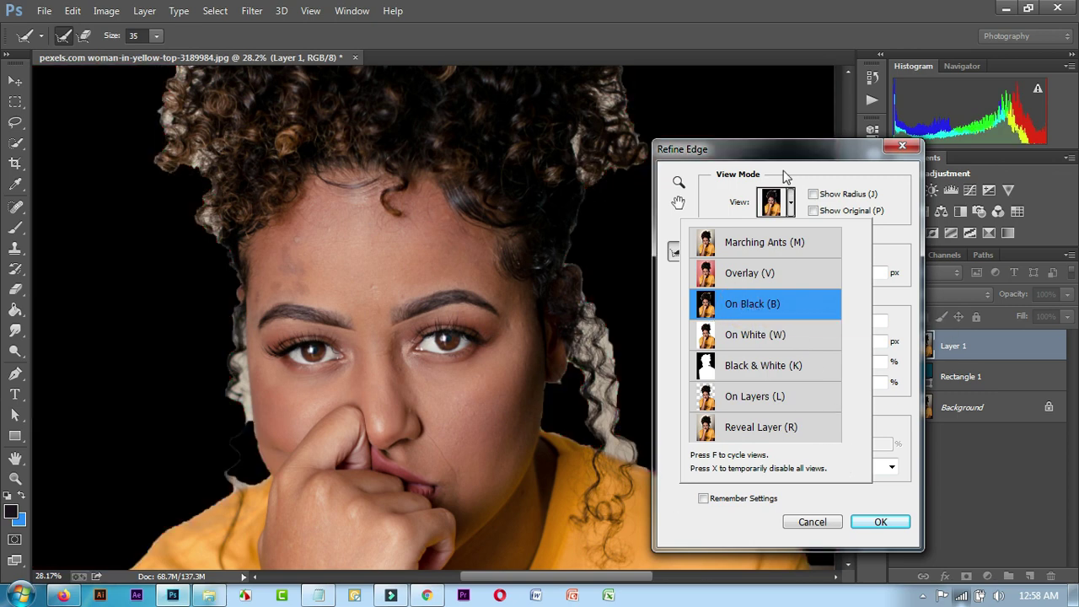
{"action": "left_click", "coordinate": [742, 149]}
- Paint the Refine Radius brush over the upper-right curls and across the top hair edge
{"action": "left_click_drag", "start_coordinate": [742, 149], "coordinate": [971, 55]}
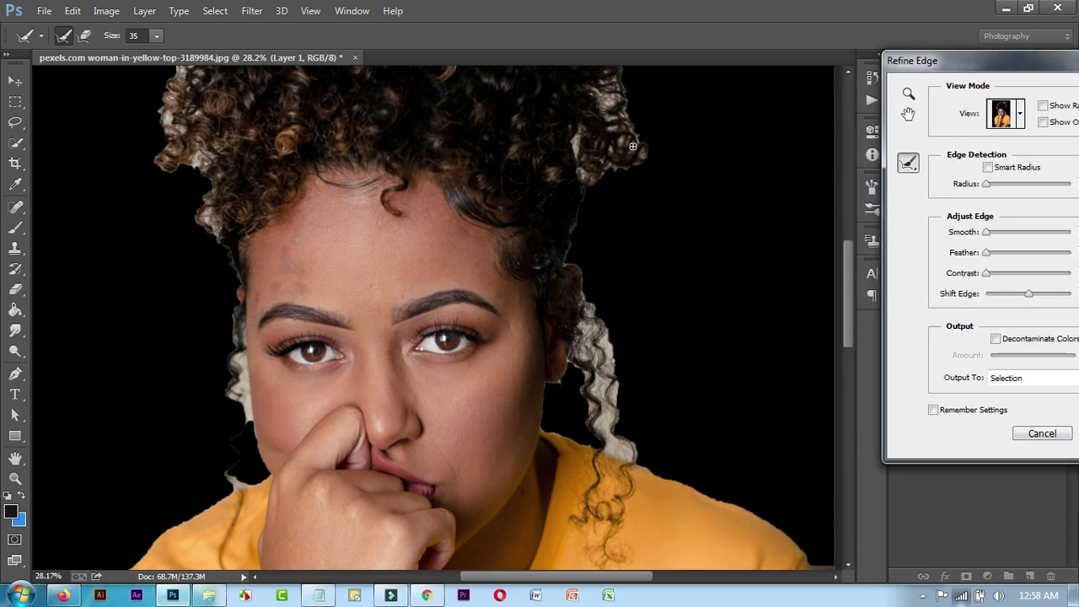
{"action": "left_click_drag", "start_coordinate": [615, 144], "coordinate": [578, 400]}
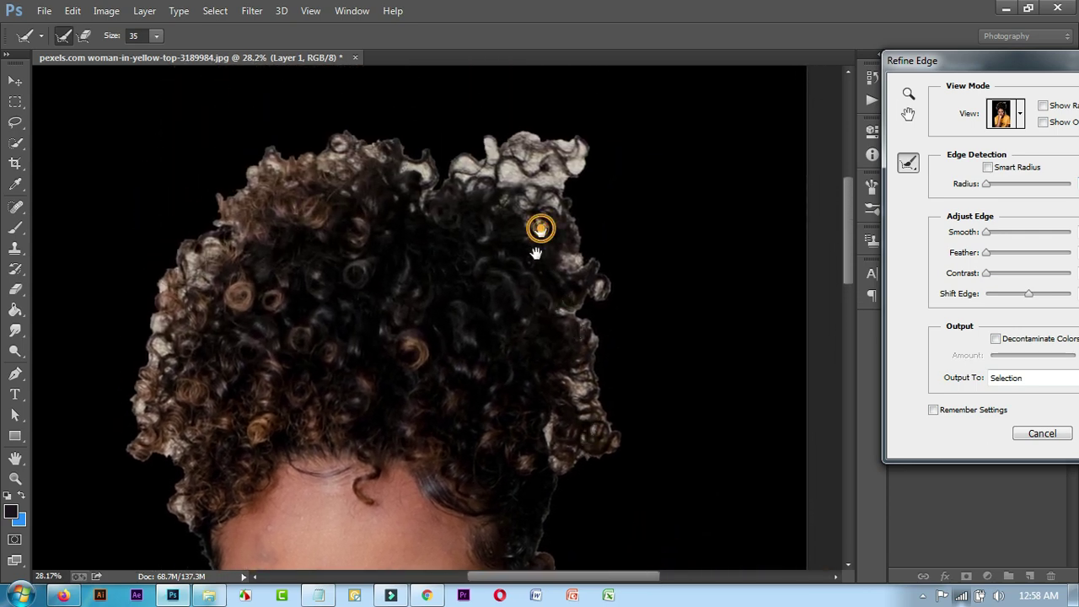
{"action": "left_click_drag", "start_coordinate": [540, 229], "coordinate": [525, 317]}
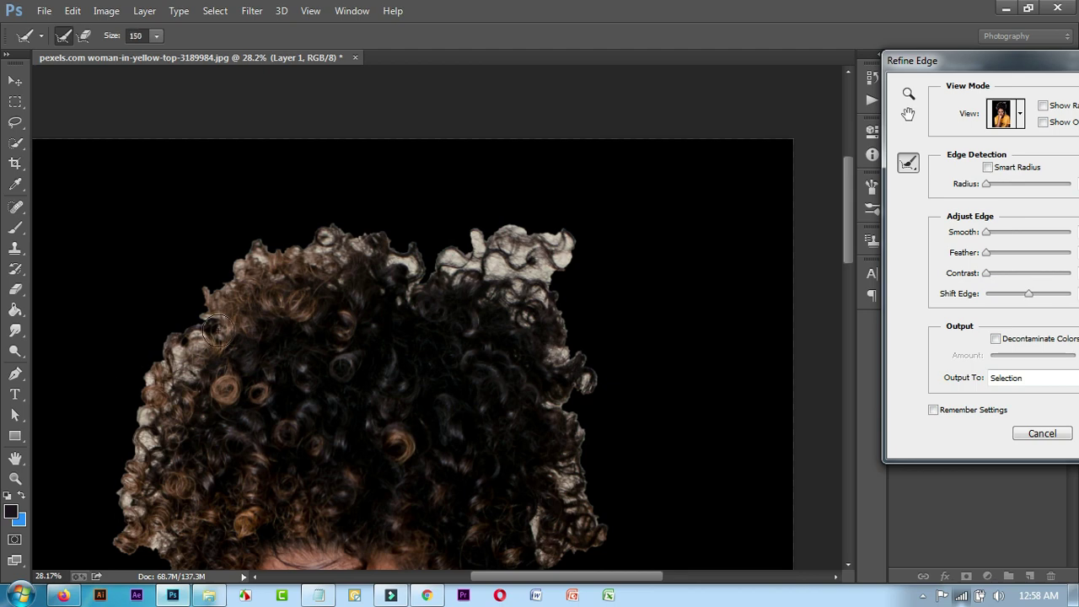
{"action": "left_click_drag", "start_coordinate": [569, 241], "coordinate": [571, 251]}
{"action": "mouse_move", "coordinate": [572, 241]}
{"action": "left_mouse_down"}
{"action": "mouse_move", "coordinate": [396, 247]}
{"action": "mouse_move", "coordinate": [321, 229]}
{"action": "mouse_move", "coordinate": [312, 214]}
{"action": "mouse_move", "coordinate": [356, 222]}
{"action": "mouse_move", "coordinate": [375, 211]}
{"action": "mouse_move", "coordinate": [376, 193]}
{"action": "mouse_move", "coordinate": [376, 215]}
{"action": "mouse_move", "coordinate": [426, 244]}
{"action": "mouse_move", "coordinate": [413, 202]}
{"action": "mouse_move", "coordinate": [472, 221]}
{"action": "mouse_move", "coordinate": [562, 226]}
{"action": "mouse_move", "coordinate": [576, 240]}
{"action": "mouse_move", "coordinate": [569, 273]}
{"action": "mouse_move", "coordinate": [598, 535]}
{"action": "mouse_move", "coordinate": [589, 554]}
{"action": "mouse_move", "coordinate": [562, 561]}
{"action": "left_mouse_up"}
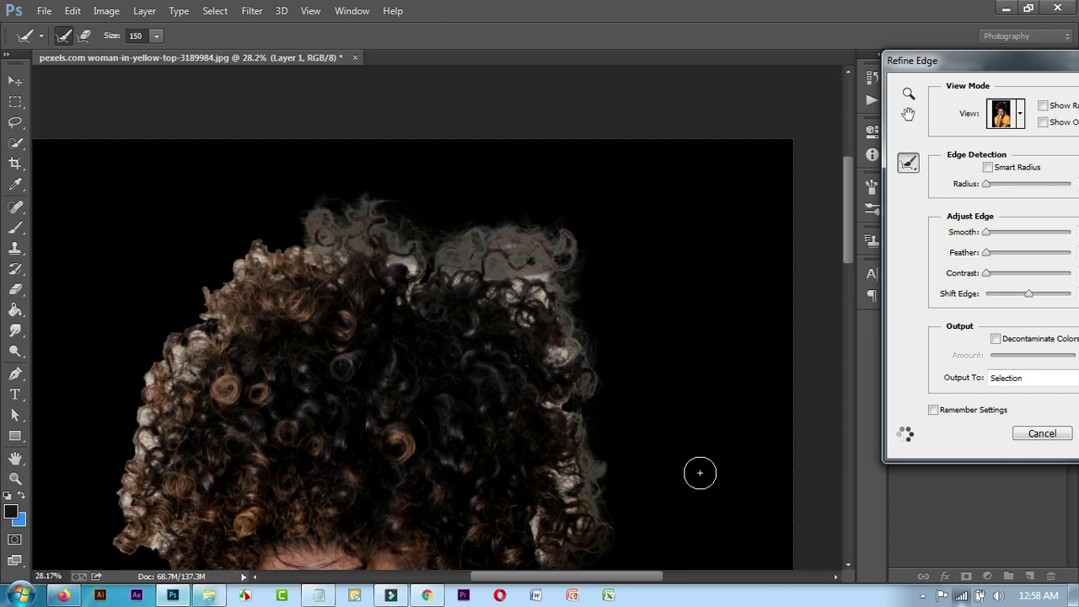
- Refine the hair edge down the right side of the face with the Refine Radius brush
{"action": "scroll", "coordinate": [698, 470], "scroll_direction": "down", "scroll_amount": 1}
{"action": "scroll", "coordinate": [698, 463], "scroll_direction": "down", "scroll_amount": 1}
{"action": "scroll", "coordinate": [683, 459], "scroll_direction": "down", "scroll_amount": 1}
{"action": "scroll", "coordinate": [672, 459], "scroll_direction": "down", "scroll_amount": 1}
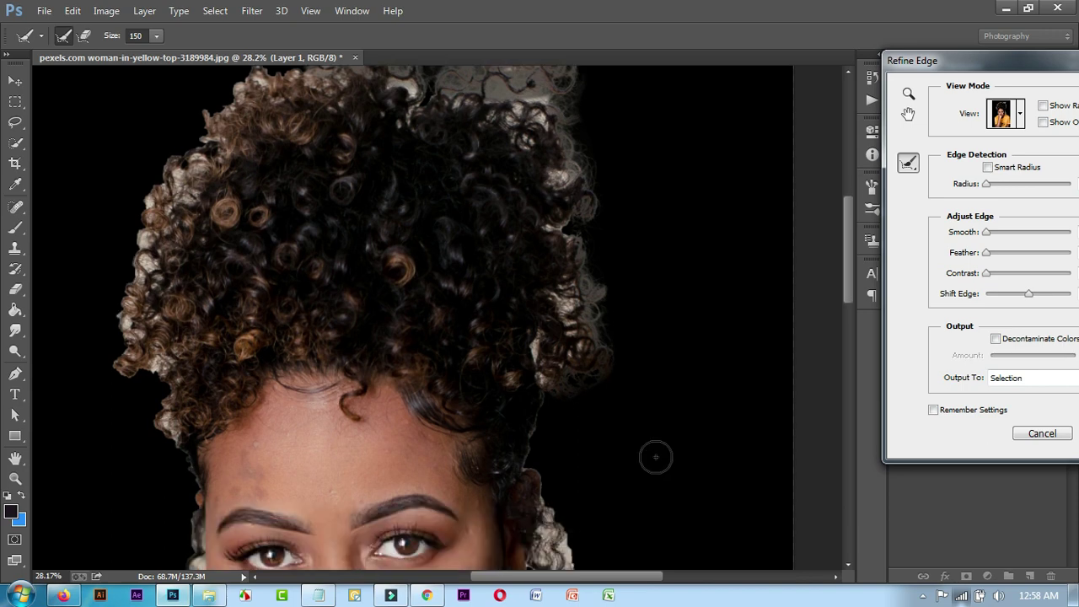
{"action": "scroll", "coordinate": [654, 455], "scroll_direction": "down", "scroll_amount": 1}
{"action": "mouse_move", "coordinate": [590, 143]}
{"action": "left_mouse_down"}
{"action": "mouse_move", "coordinate": [592, 241]}
{"action": "mouse_move", "coordinate": [609, 306]}
{"action": "mouse_move", "coordinate": [551, 358]}
{"action": "mouse_move", "coordinate": [539, 428]}
{"action": "mouse_move", "coordinate": [571, 550]}
{"action": "left_mouse_up"}
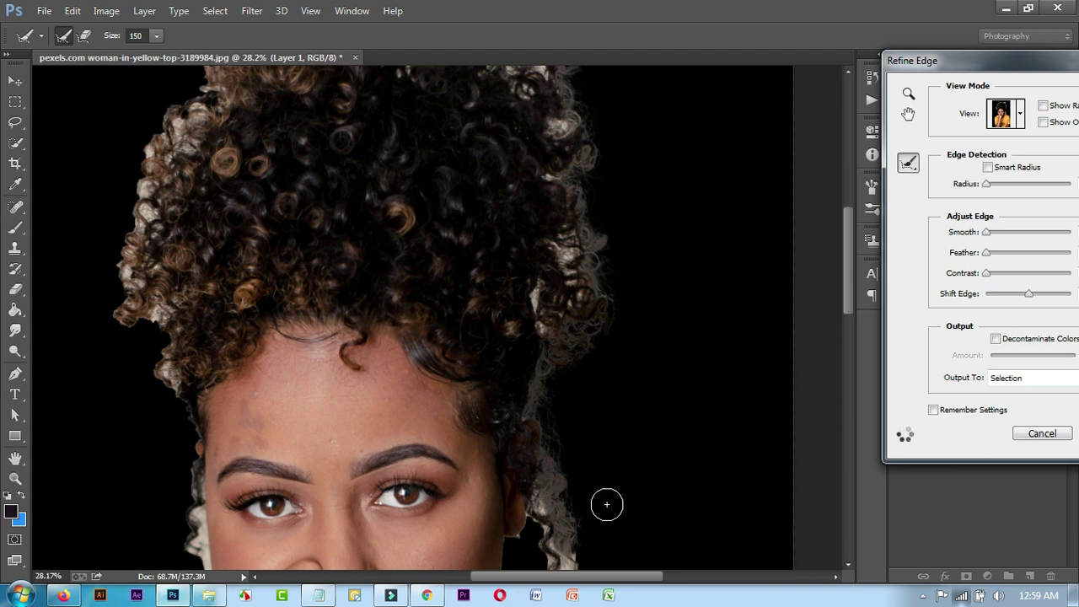
{"action": "scroll", "coordinate": [604, 480], "scroll_direction": "down", "scroll_amount": 2}
{"action": "scroll", "coordinate": [578, 433], "scroll_direction": "down", "scroll_amount": 1}
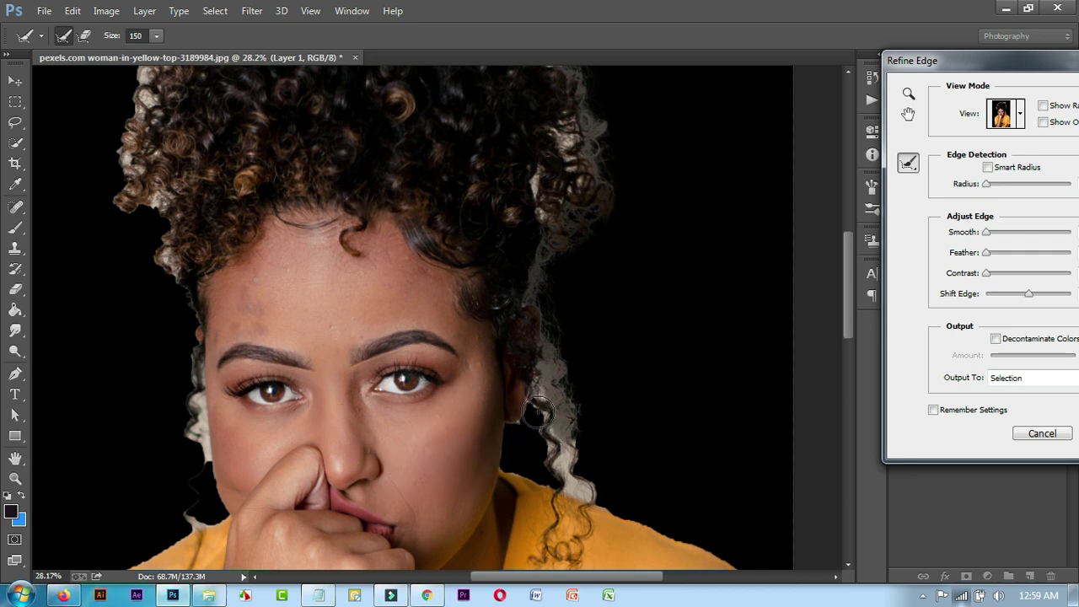
{"action": "left_click_drag", "start_coordinate": [533, 418], "coordinate": [544, 477]}
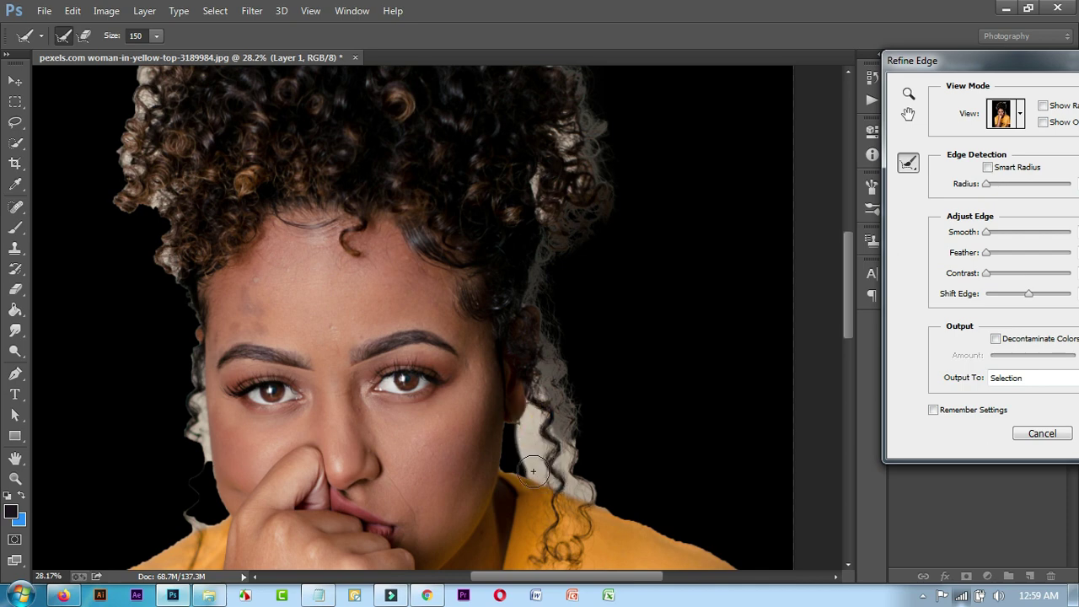
{"action": "left_click_drag", "start_coordinate": [532, 471], "coordinate": [518, 433]}
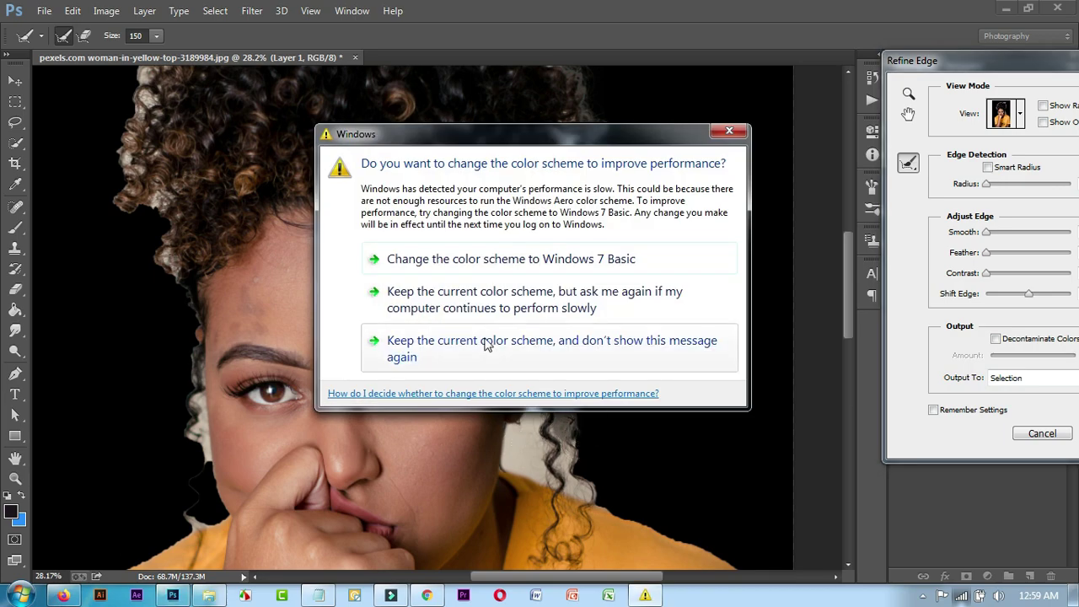
- Dismiss the Windows colour-scheme warning and refine the upper-left curly hair edge
{"action": "left_click", "coordinate": [495, 347]}
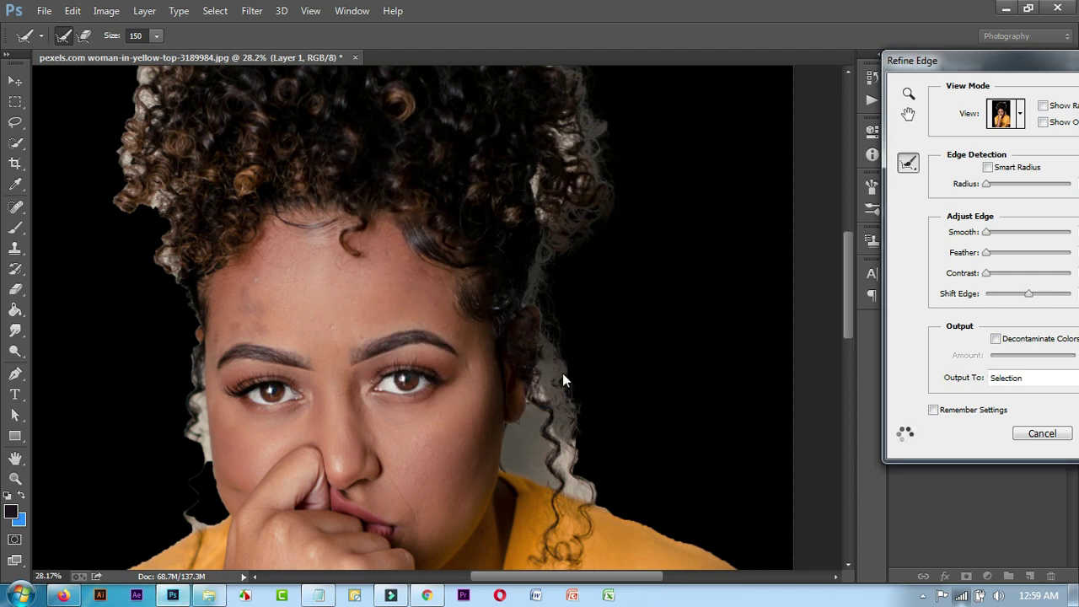
{"action": "scroll", "coordinate": [601, 421], "scroll_direction": "down", "scroll_amount": 2}
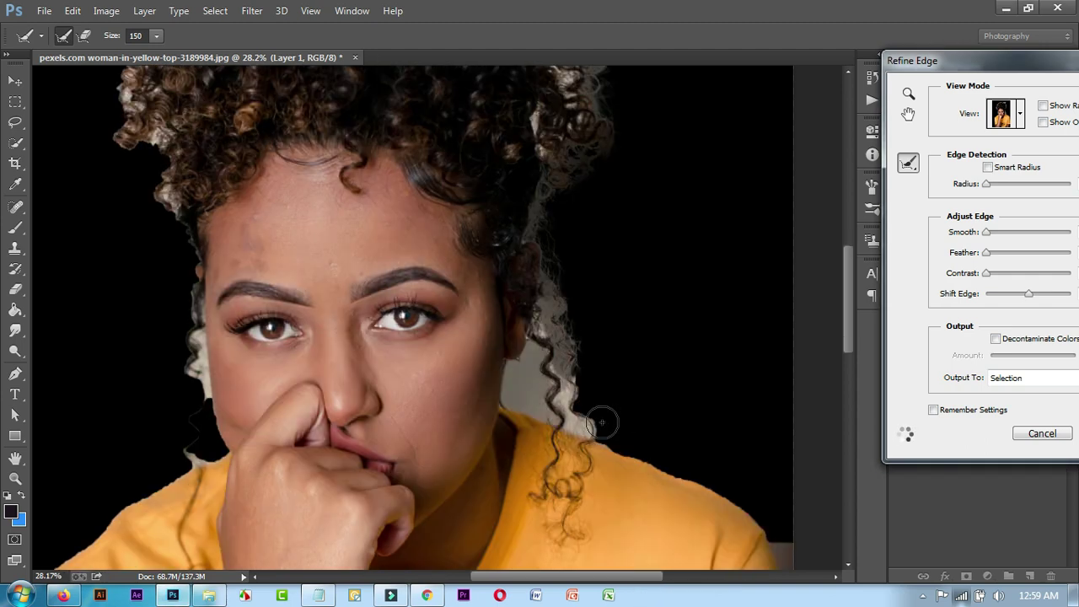
{"action": "mouse_move", "coordinate": [142, 175]}
{"action": "left_mouse_down"}
{"action": "mouse_move", "coordinate": [172, 216]}
{"action": "mouse_move", "coordinate": [193, 404]}
{"action": "mouse_move", "coordinate": [173, 456]}
{"action": "left_mouse_up"}
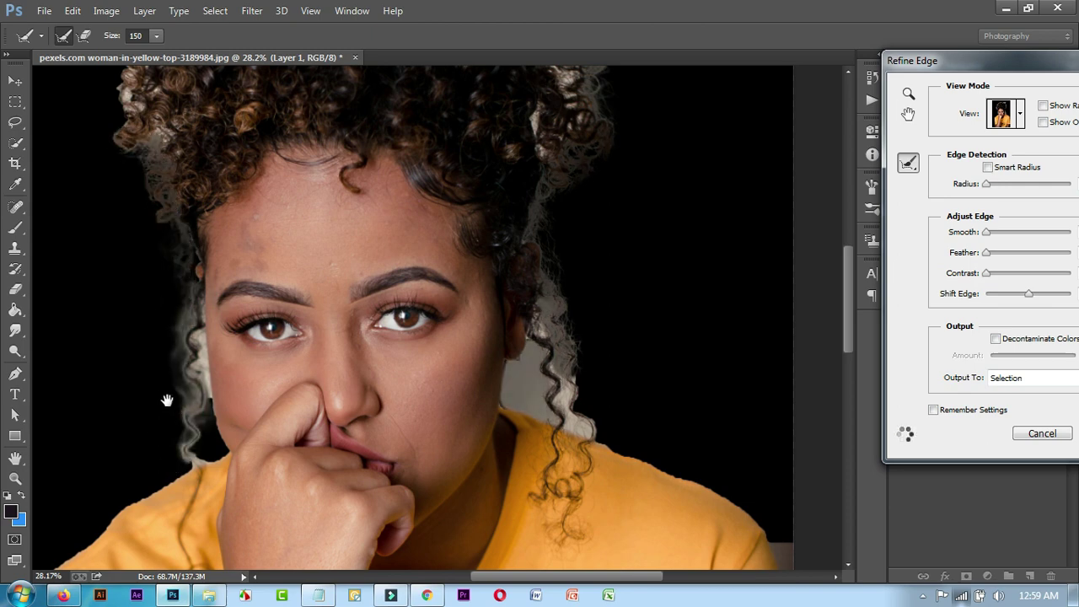
{"action": "mouse_move", "coordinate": [248, 202]}
{"action": "left_mouse_down"}
{"action": "mouse_move", "coordinate": [320, 338]}
{"action": "mouse_move", "coordinate": [320, 445]}
{"action": "left_mouse_up"}
- Refine the upper-left outline and the top edge of the curly hair
{"action": "left_click_drag", "start_coordinate": [320, 253], "coordinate": [306, 342]}
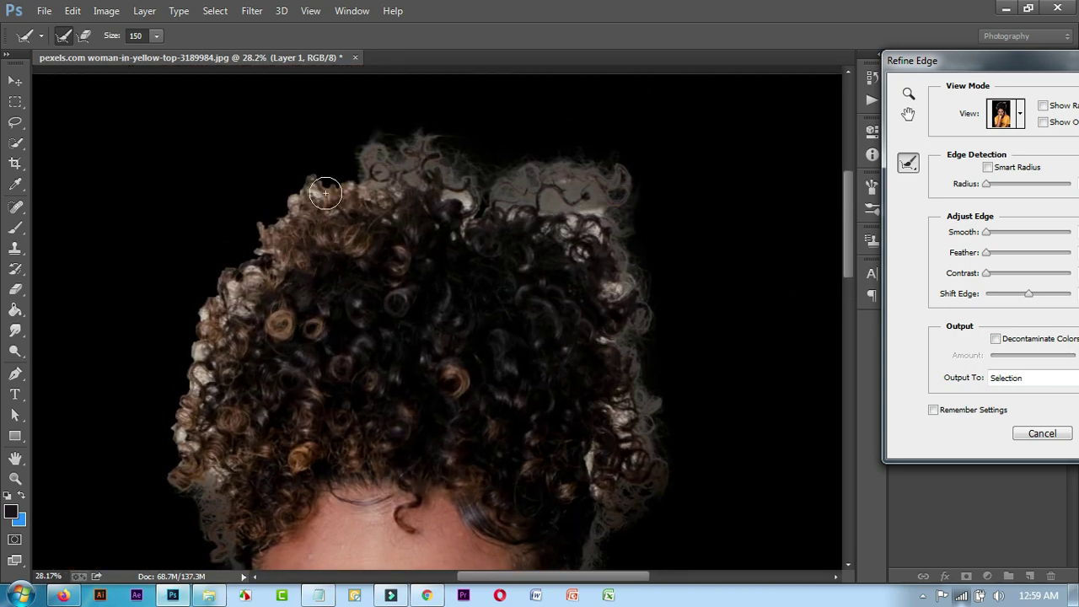
{"action": "mouse_move", "coordinate": [357, 166]}
{"action": "left_mouse_down"}
{"action": "mouse_move", "coordinate": [324, 172]}
{"action": "mouse_move", "coordinate": [285, 202]}
{"action": "mouse_move", "coordinate": [253, 253]}
{"action": "mouse_move", "coordinate": [196, 379]}
{"action": "mouse_move", "coordinate": [180, 489]}
{"action": "mouse_move", "coordinate": [181, 354]}
{"action": "mouse_move", "coordinate": [247, 220]}
{"action": "left_mouse_up"}
{"action": "mouse_move", "coordinate": [271, 184]}
{"action": "left_mouse_down"}
{"action": "mouse_move", "coordinate": [455, 153]}
{"action": "mouse_move", "coordinate": [620, 214]}
{"action": "mouse_move", "coordinate": [662, 438]}
{"action": "mouse_move", "coordinate": [646, 497]}
{"action": "mouse_move", "coordinate": [628, 519]}
{"action": "left_mouse_up"}
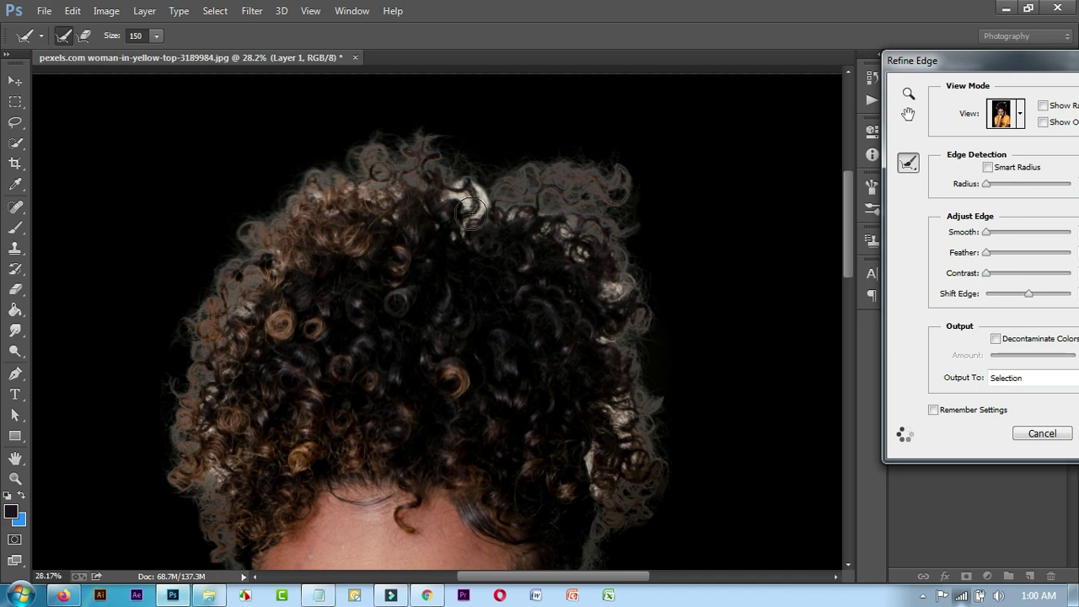
{"action": "left_click_drag", "start_coordinate": [371, 189], "coordinate": [347, 203]}
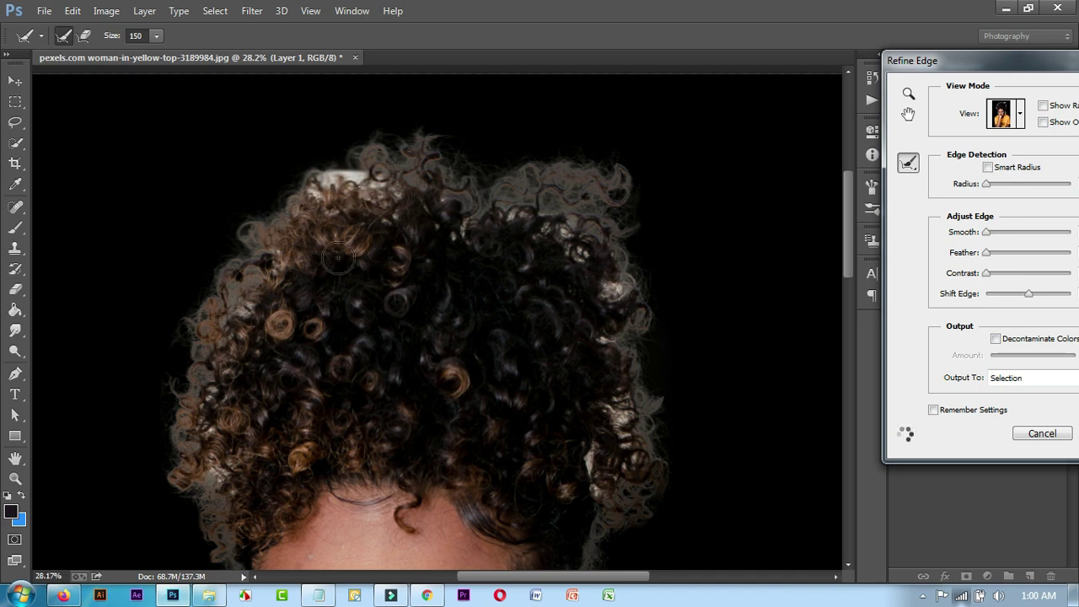
- Refine the right outline and dab spots along the lower-left and left hair edges
{"action": "left_click_drag", "start_coordinate": [608, 425], "coordinate": [645, 472]}
{"action": "left_click", "coordinate": [587, 458]}
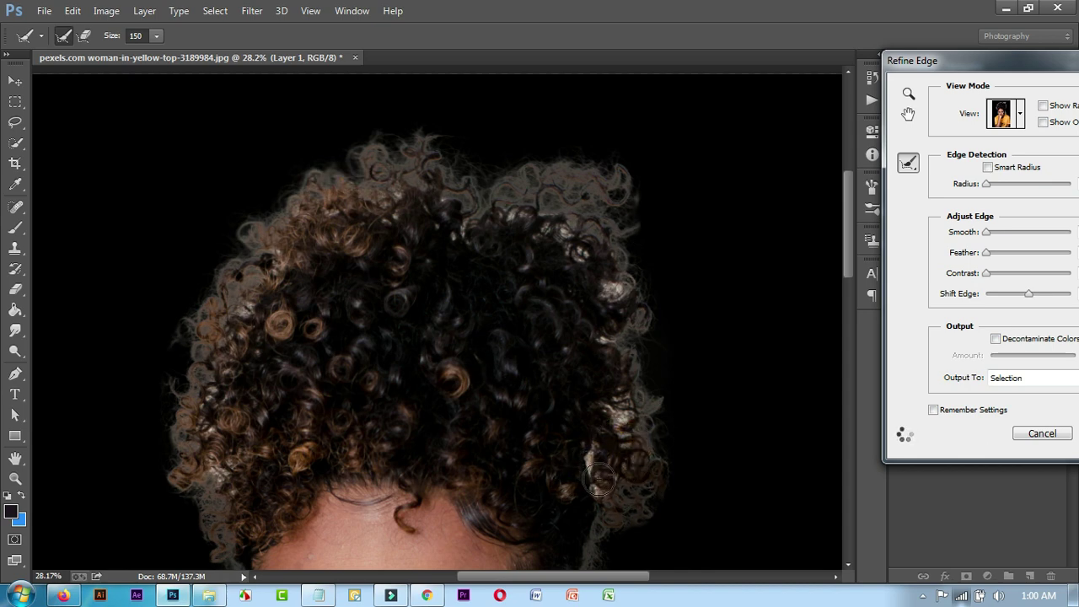
{"action": "left_click", "coordinate": [215, 465]}
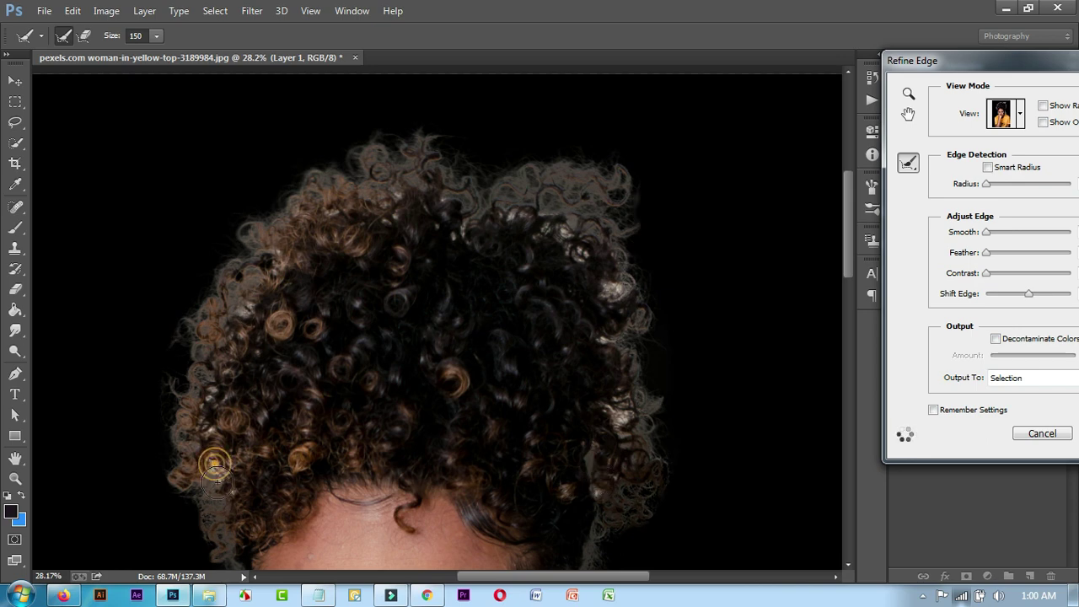
{"action": "left_click", "coordinate": [208, 392]}
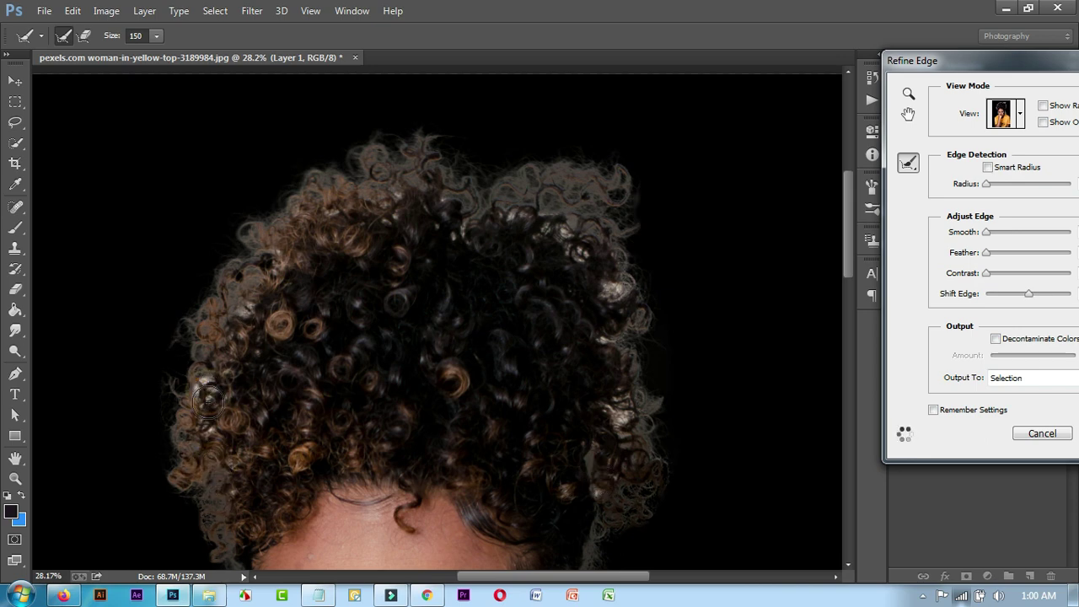
{"action": "left_click", "coordinate": [242, 312]}
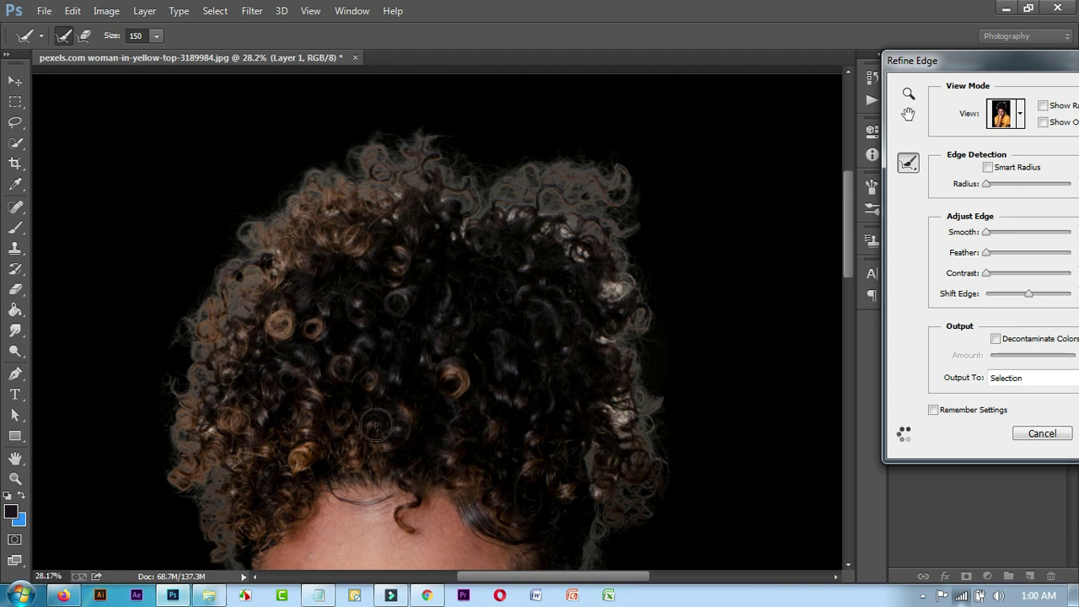
{"action": "mouse_move", "coordinate": [428, 506]}
{"action": "left_mouse_down"}
{"action": "mouse_move", "coordinate": [425, 465]}
{"action": "mouse_move", "coordinate": [344, 253]}
{"action": "left_mouse_up"}
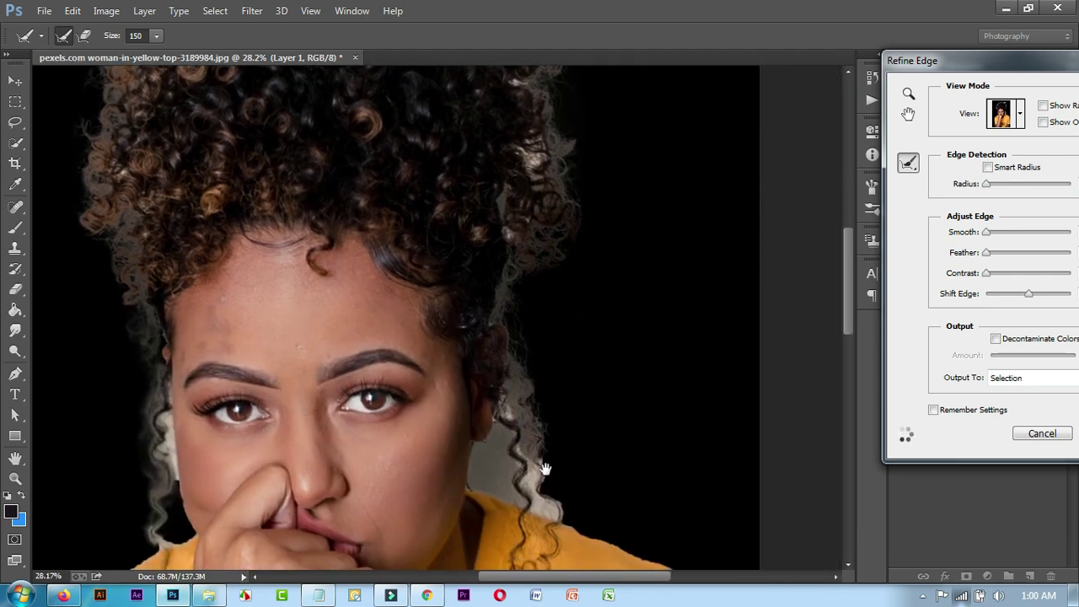
- Refine the hair strands beside both cheeks, reducing the Refine Radius brush to size 60
{"action": "mouse_move", "coordinate": [532, 451]}
{"action": "left_mouse_down"}
{"action": "mouse_move", "coordinate": [553, 506]}
{"action": "mouse_move", "coordinate": [538, 455]}
{"action": "left_mouse_up"}
{"action": "left_click_drag", "start_coordinate": [152, 443], "coordinate": [194, 426]}
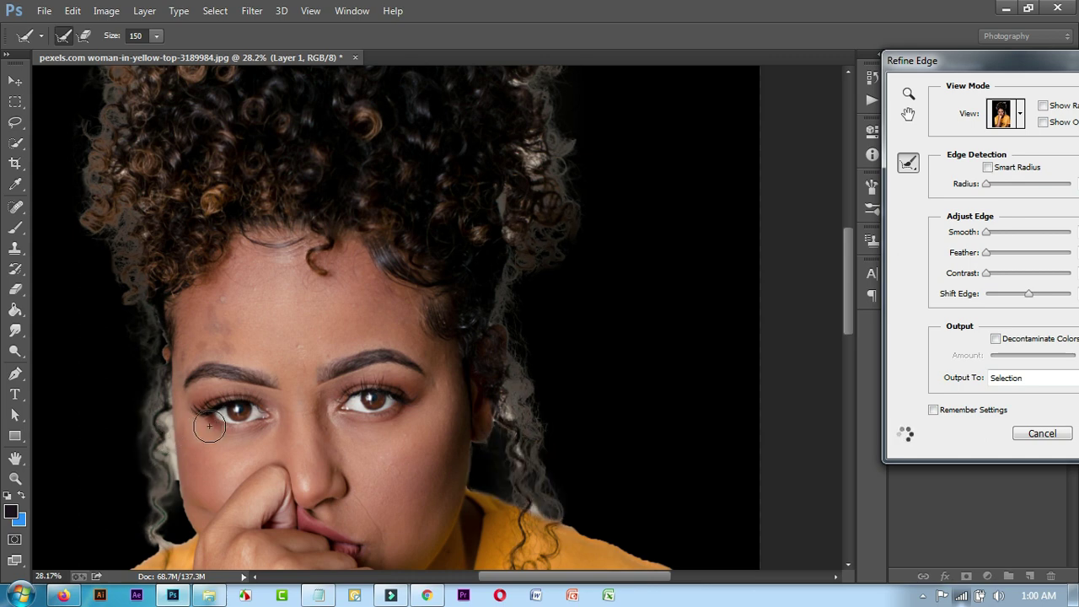
{"action": "key", "text": "bracketleft"}
{"action": "key", "text": "bracketleft"}
{"action": "key", "text": "bracketleft"}
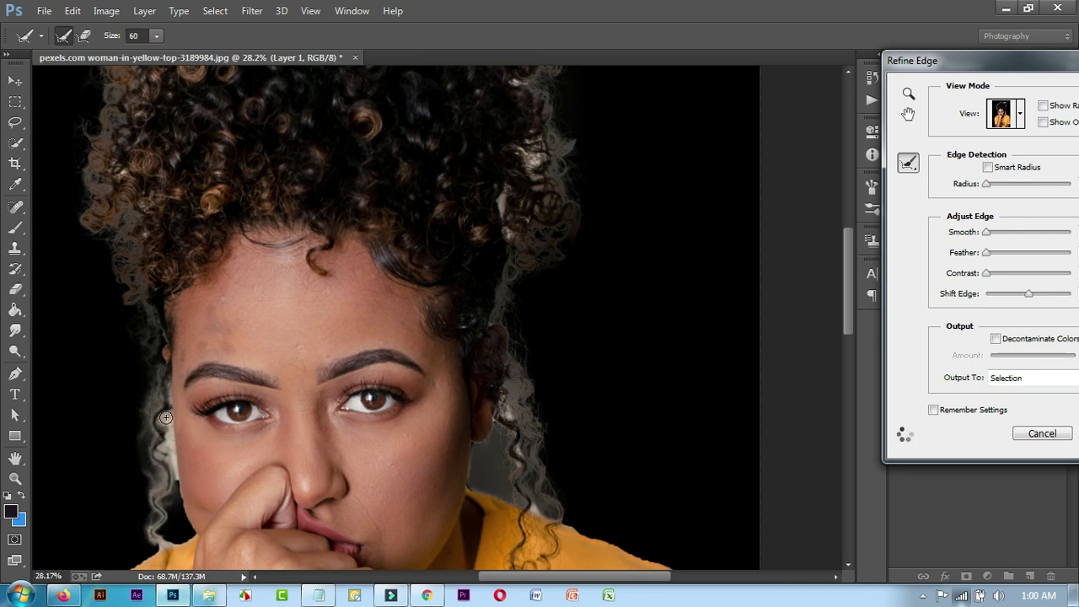
{"action": "left_click_drag", "start_coordinate": [166, 416], "coordinate": [168, 433]}
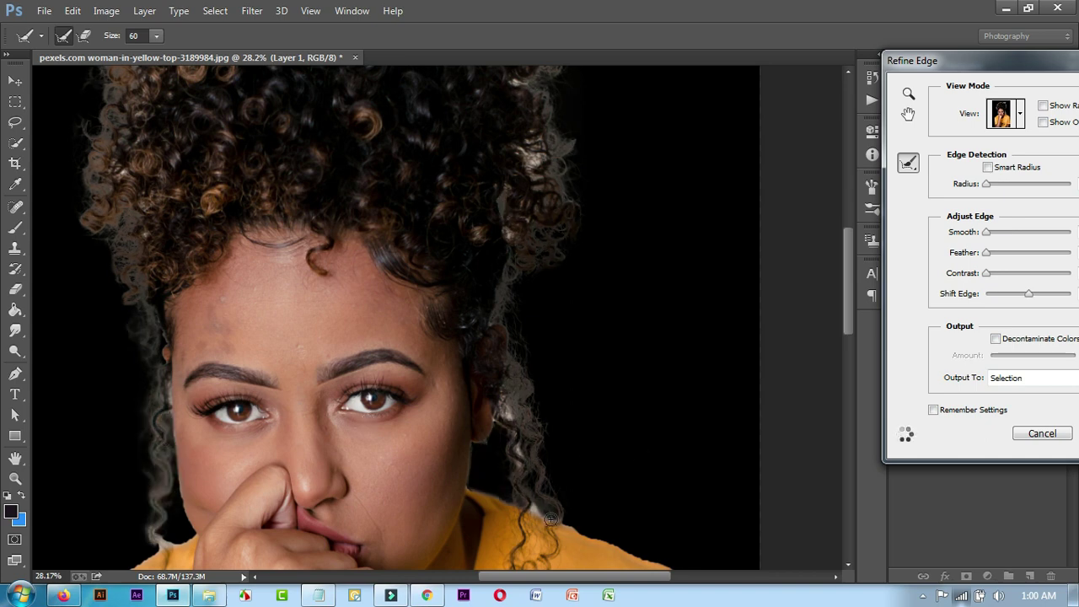
- Refine the right hair edge upward to the top-right of the curls
{"action": "left_click_drag", "start_coordinate": [536, 511], "coordinate": [546, 198]}
{"action": "left_click_drag", "start_coordinate": [526, 154], "coordinate": [551, 149]}
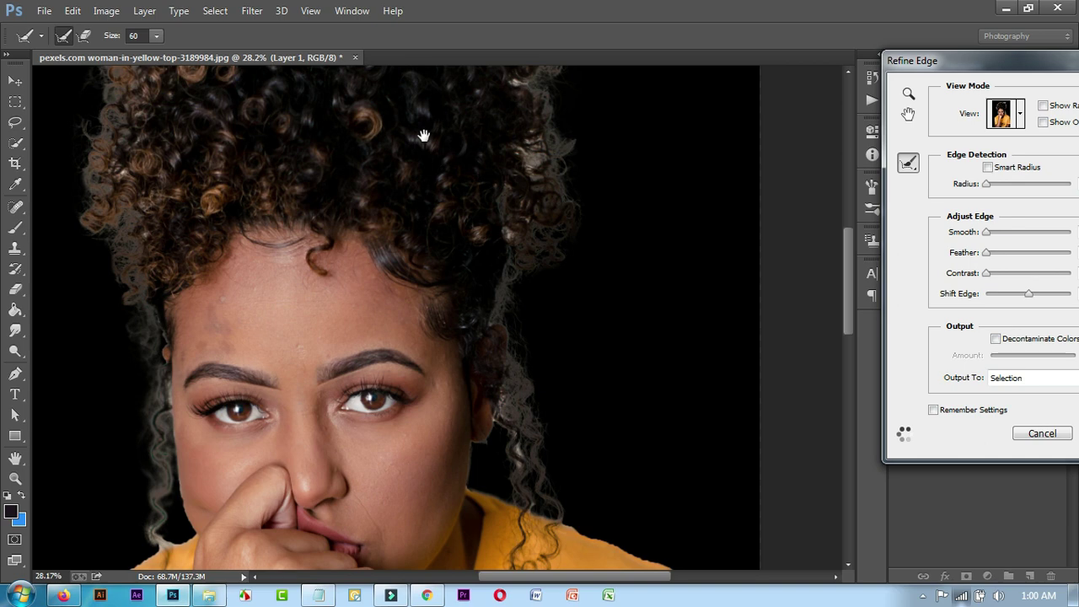
{"action": "left_click_drag", "start_coordinate": [423, 136], "coordinate": [413, 377]}
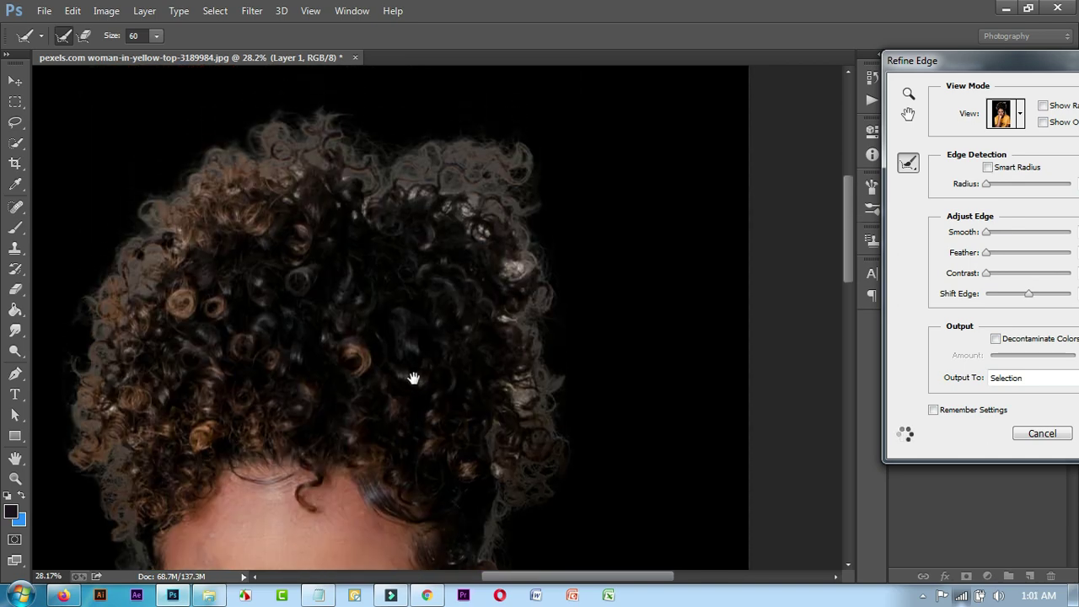
- Brush Refine Radius along the top-right hair edge and dab spots across the crown
{"action": "left_click_drag", "start_coordinate": [410, 193], "coordinate": [469, 212]}
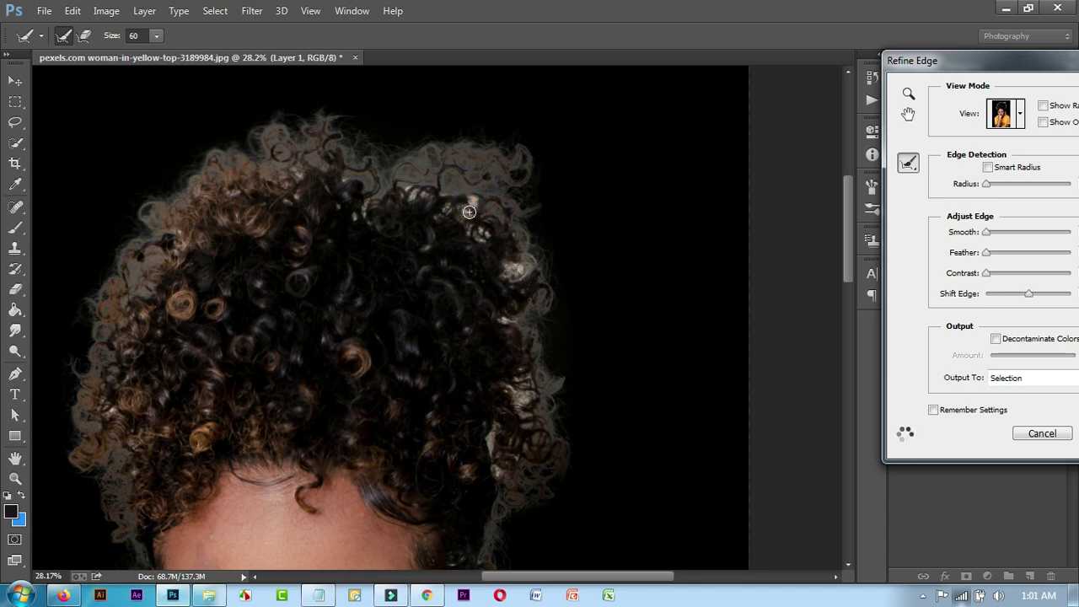
{"action": "left_click_drag", "start_coordinate": [513, 266], "coordinate": [524, 268]}
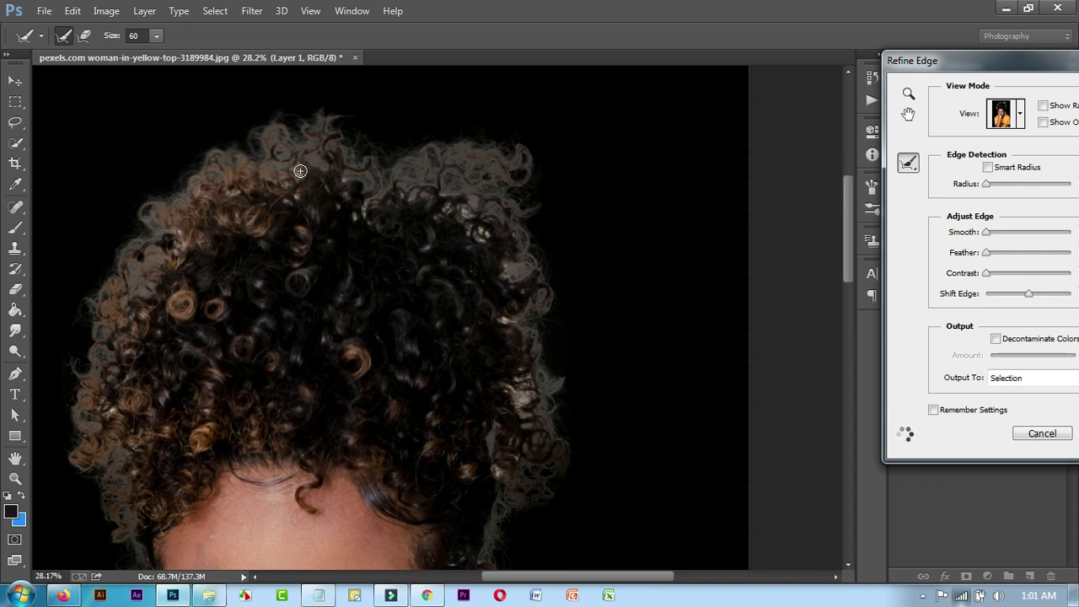
{"action": "left_click", "coordinate": [344, 173]}
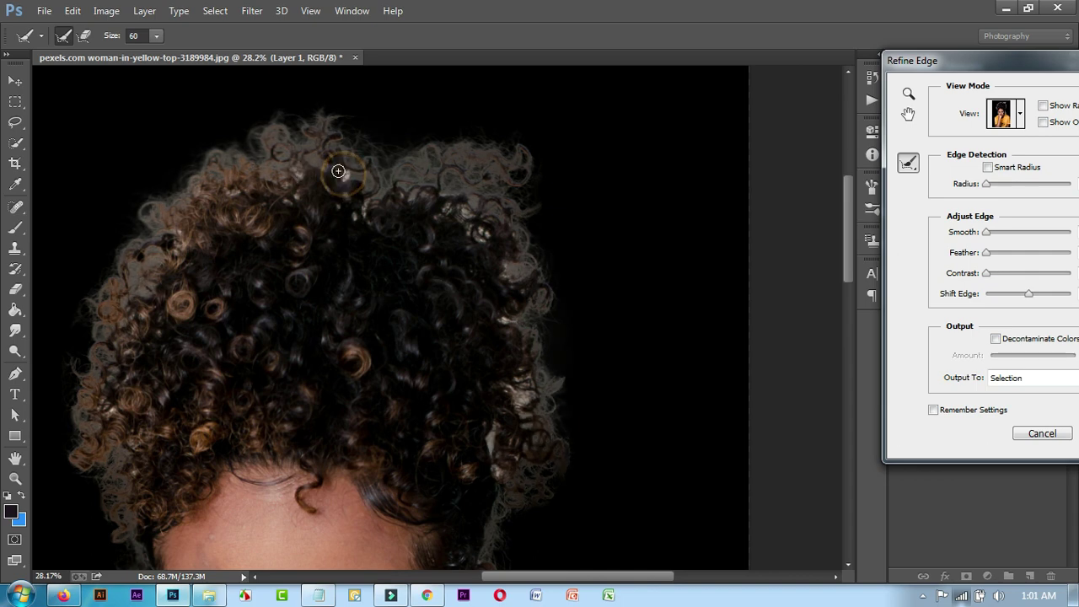
{"action": "left_click", "coordinate": [296, 173]}
{"action": "left_click", "coordinate": [235, 187]}
{"action": "left_click", "coordinate": [177, 231]}
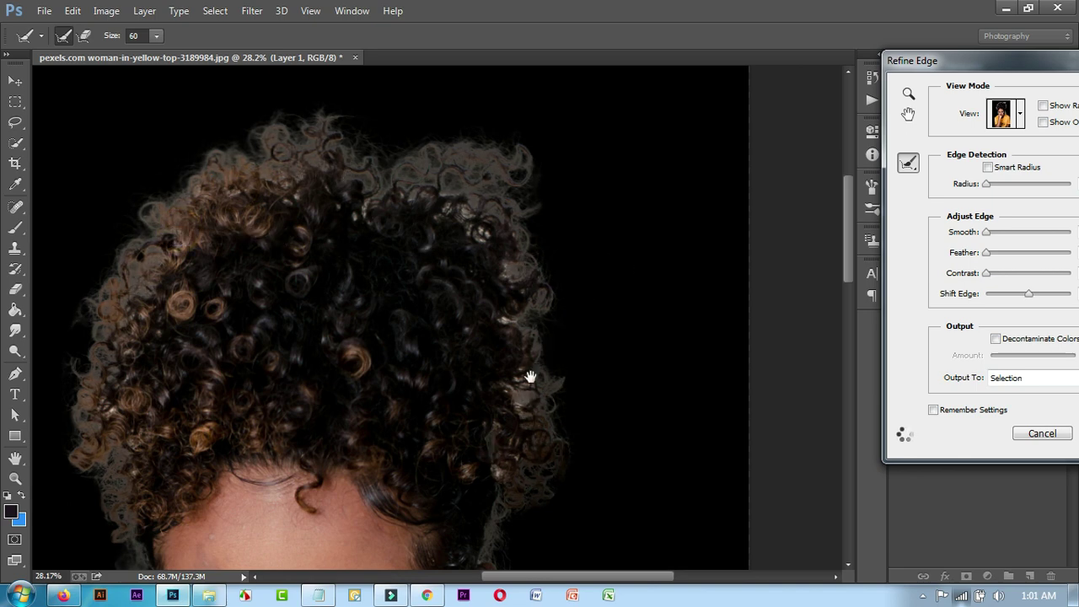
{"action": "scroll", "coordinate": [509, 186], "scroll_direction": "down", "scroll_amount": 3}
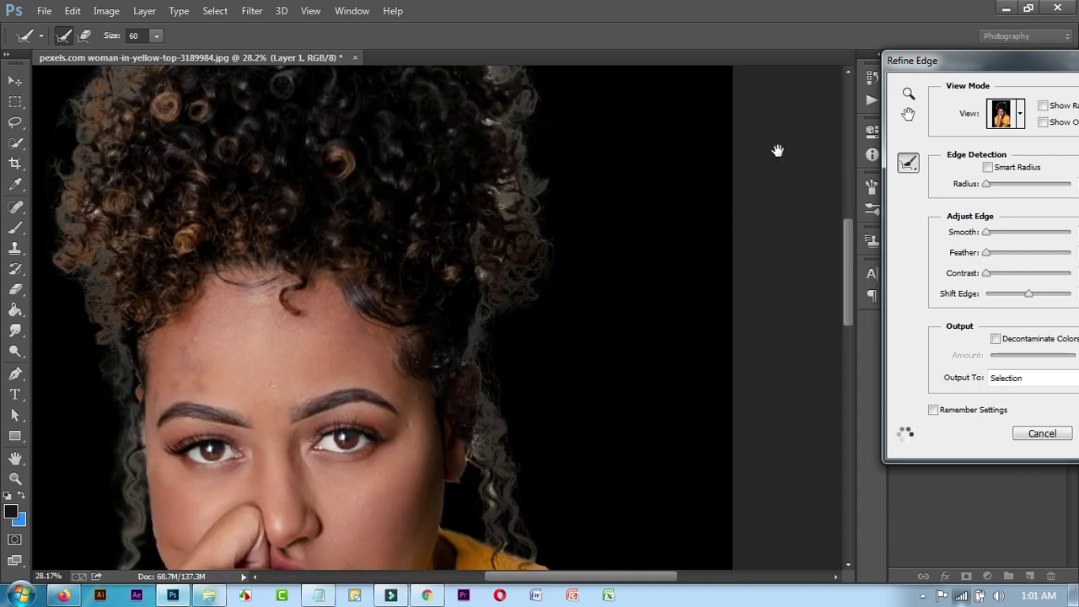
{"action": "left_click_drag", "start_coordinate": [973, 61], "coordinate": [763, 71]}
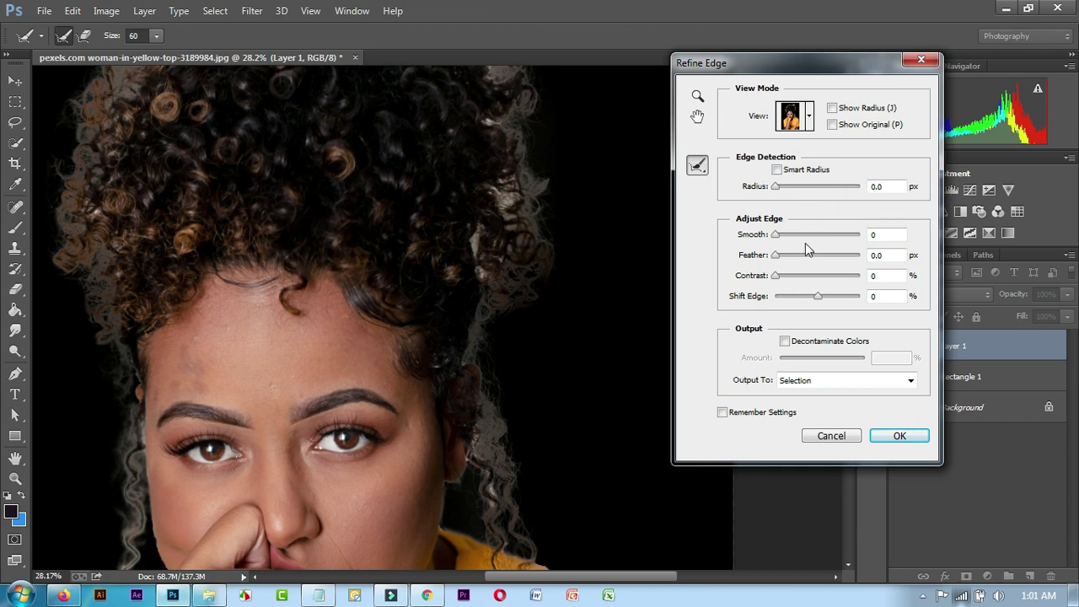
- Touch up the right hair edge with Refine Radius, then accept the Refine Edge result
{"action": "left_click", "coordinate": [504, 192]}
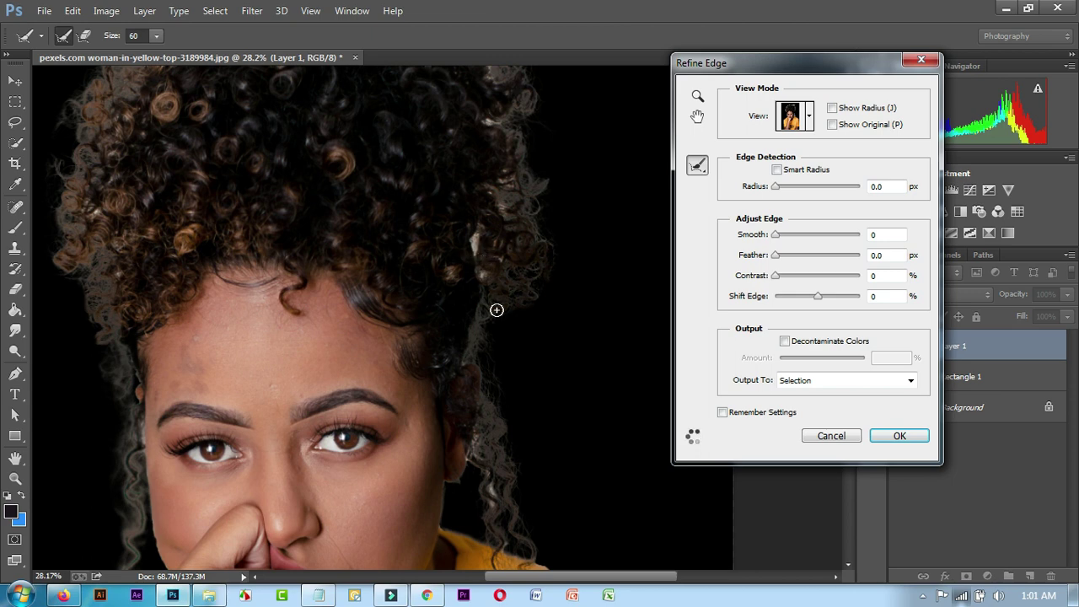
{"action": "left_click", "coordinate": [485, 279]}
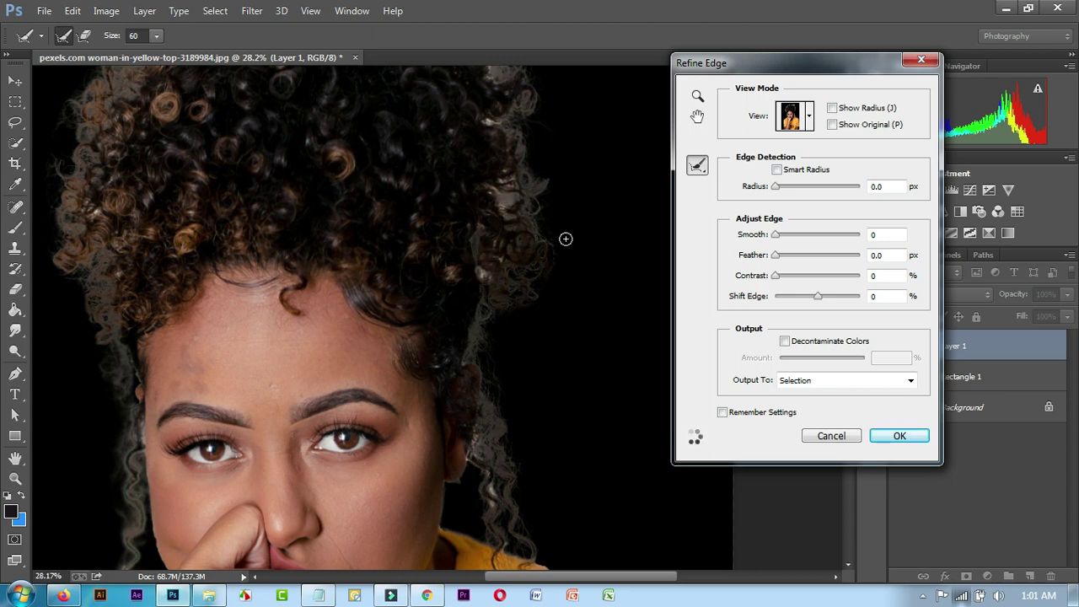
{"action": "left_click", "coordinate": [492, 118]}
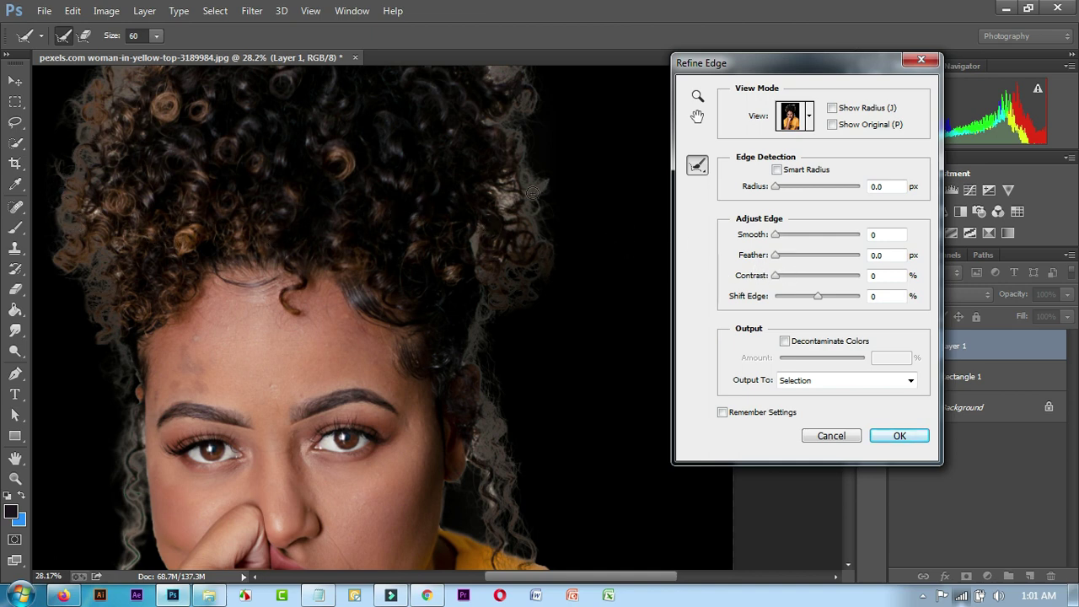
{"action": "left_click_drag", "start_coordinate": [499, 197], "coordinate": [510, 201]}
{"action": "mouse_move", "coordinate": [290, 172]}
{"action": "left_mouse_down"}
{"action": "mouse_move", "coordinate": [343, 375]}
{"action": "mouse_move", "coordinate": [266, 243]}
{"action": "left_mouse_up"}
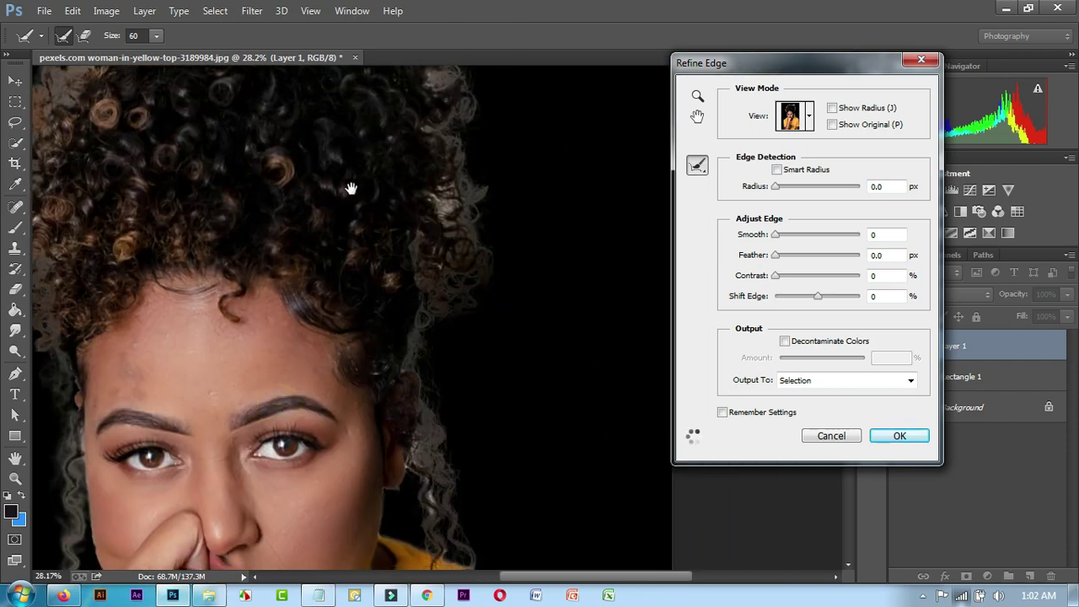
{"action": "mouse_move", "coordinate": [469, 294]}
{"action": "left_mouse_down"}
{"action": "mouse_move", "coordinate": [500, 308]}
{"action": "mouse_move", "coordinate": [433, 229]}
{"action": "mouse_move", "coordinate": [429, 309]}
{"action": "mouse_move", "coordinate": [396, 355]}
{"action": "left_mouse_up"}
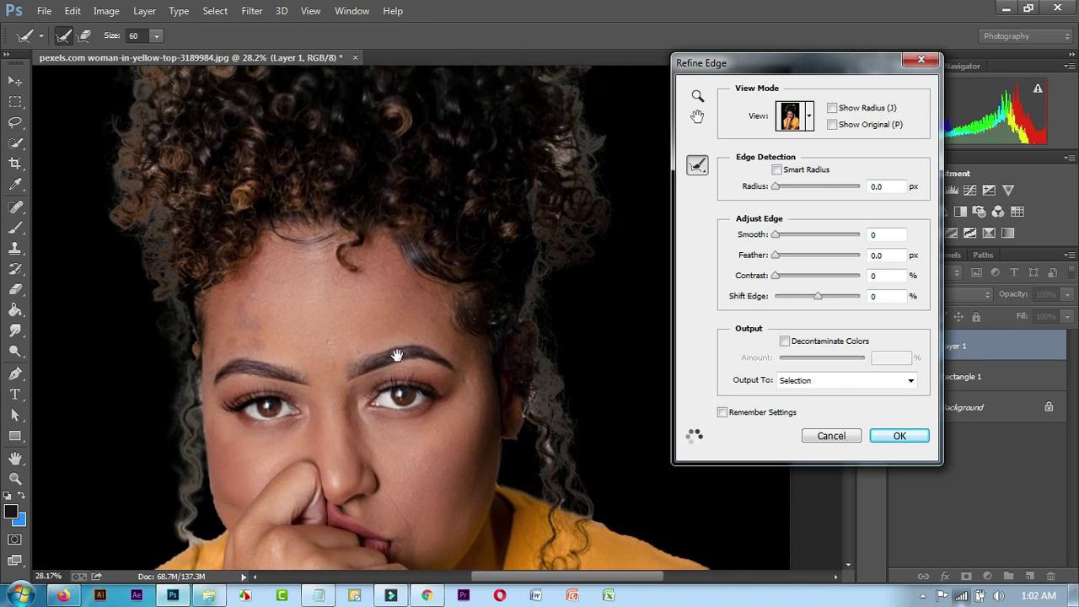
{"action": "left_click", "coordinate": [897, 438]}
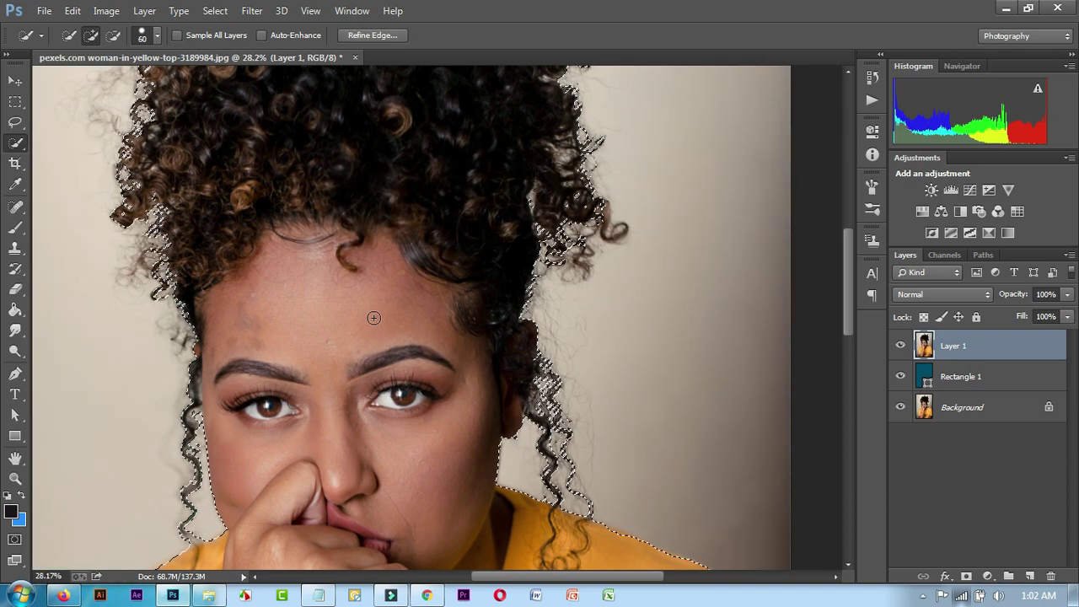
- Invert the selection, delete the beige backdrop from Layer 1, and deselect
{"action": "scroll", "coordinate": [373, 317], "scroll_direction": "down", "scroll_amount": 1}
{"action": "scroll", "coordinate": [375, 318], "scroll_direction": "down", "scroll_amount": 1}
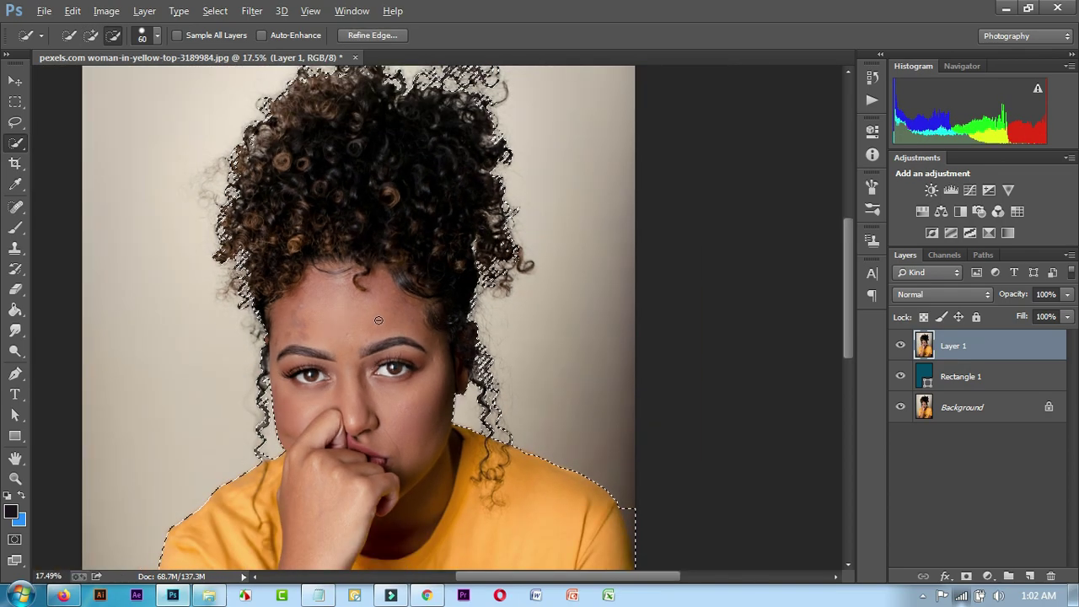
{"action": "scroll", "coordinate": [379, 322], "scroll_direction": "down", "scroll_amount": 1}
{"action": "key", "text": "alt"}
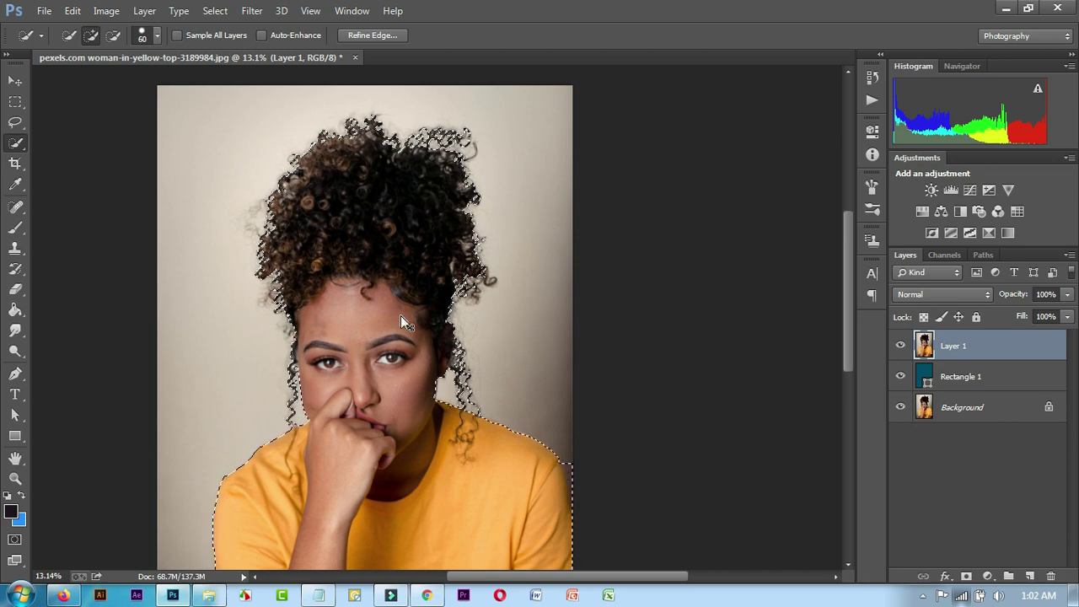
{"action": "key", "text": "ctrl+shift+i"}
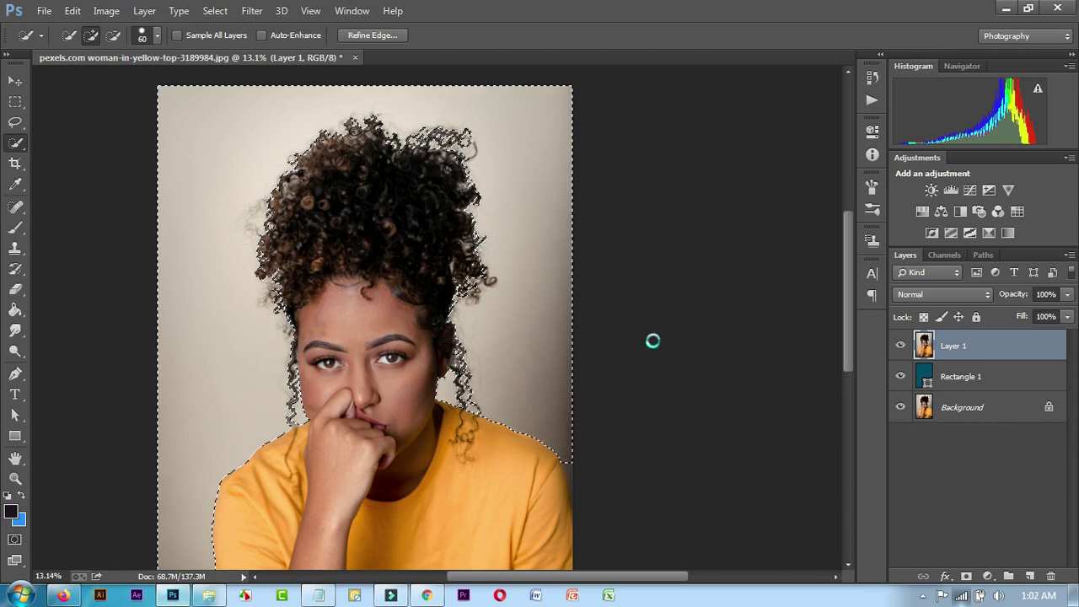
{"action": "key", "text": "Delete"}
{"action": "key", "text": "ctrl+d"}
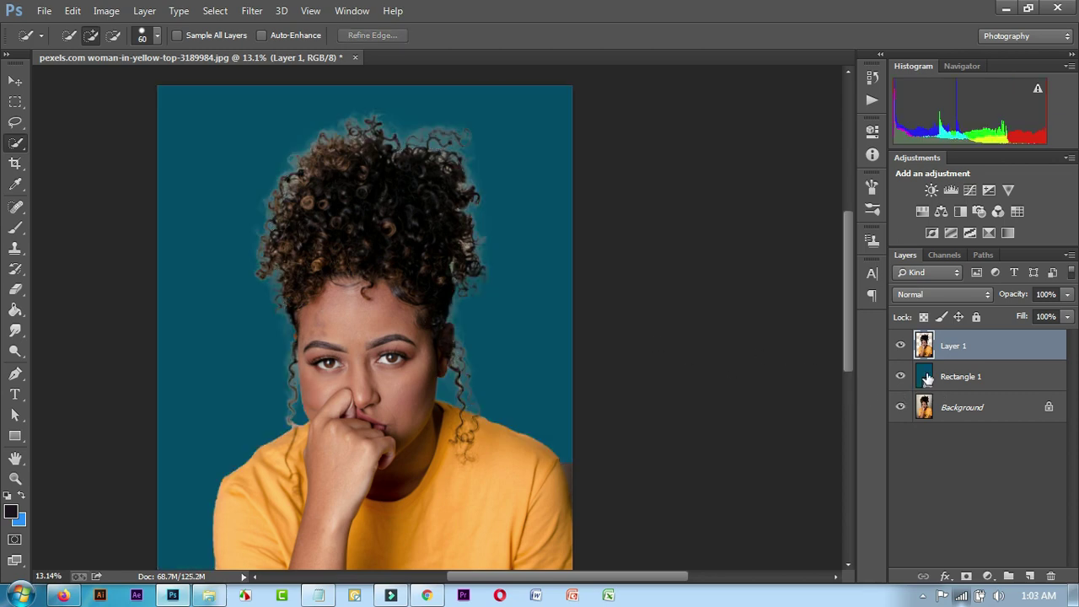
{"action": "left_click", "coordinate": [957, 376]}
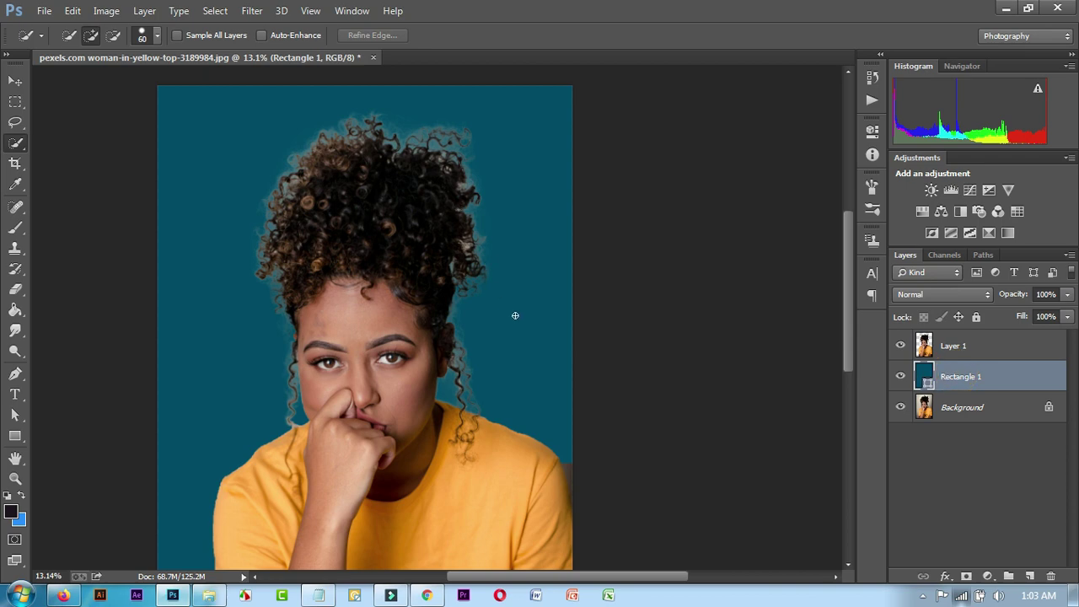
- Set the Rectangle 1 fill to white (ffffff), then change it to black (000000)
{"action": "double_click", "coordinate": [926, 373]}
{"action": "type", "text": "ffffff"}
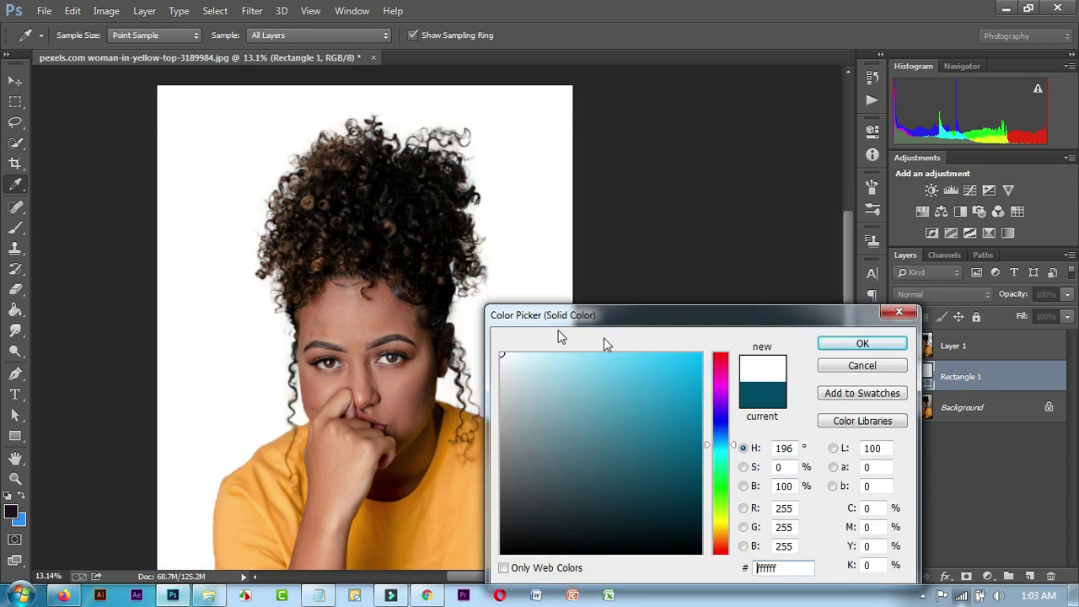
{"action": "left_click", "coordinate": [873, 343]}
{"action": "left_click", "coordinate": [860, 344]}
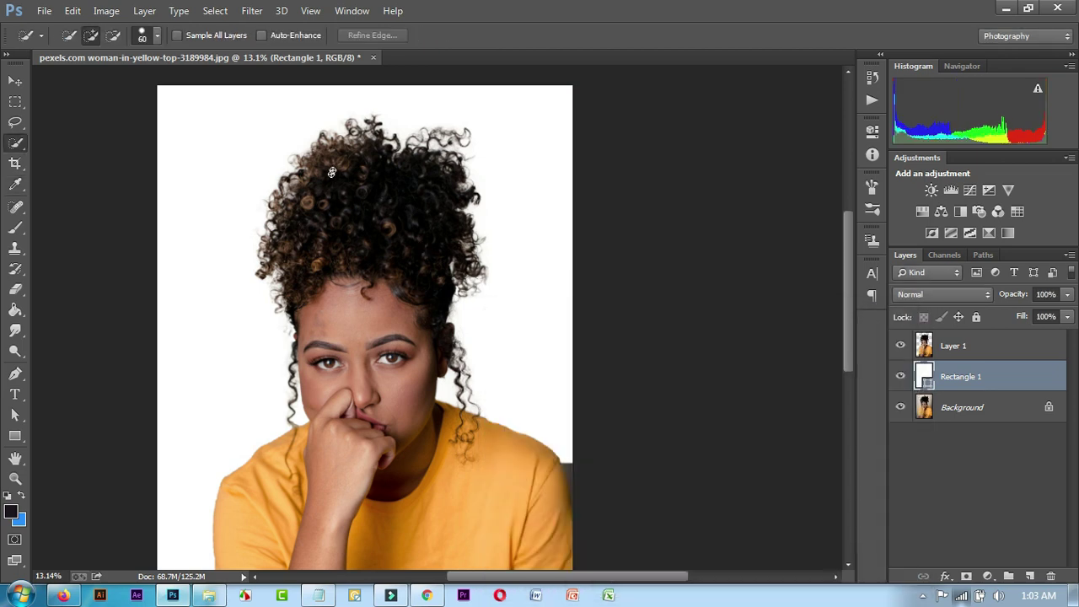
{"action": "double_click", "coordinate": [925, 375]}
{"action": "left_click_drag", "start_coordinate": [548, 450], "coordinate": [438, 584]}
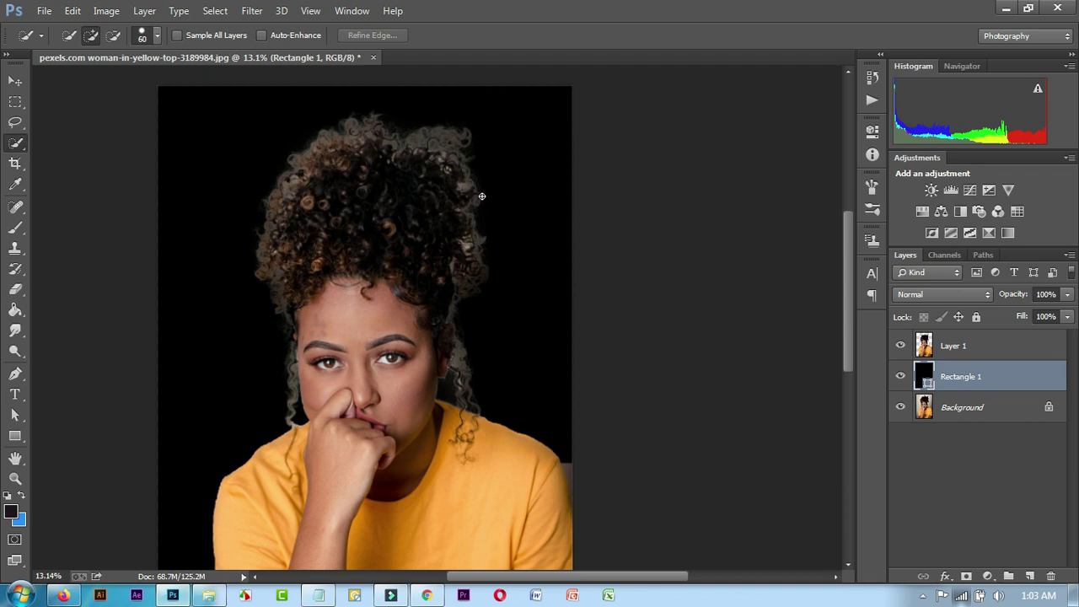
{"action": "scroll", "coordinate": [481, 181], "scroll_direction": "up", "scroll_amount": 1}
- Zoom in on the right-side curls to inspect the leftover pale fringe
{"action": "scroll", "coordinate": [487, 193], "scroll_direction": "up", "scroll_amount": 1}
{"action": "scroll", "coordinate": [487, 204], "scroll_direction": "up", "scroll_amount": 2}
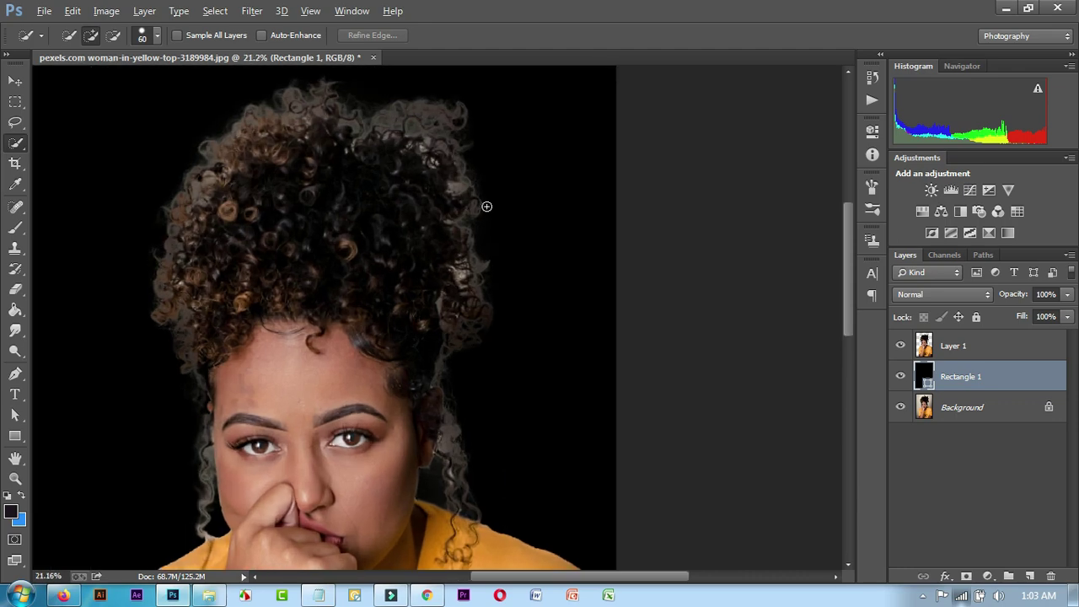
{"action": "scroll", "coordinate": [480, 230], "scroll_direction": "up", "scroll_amount": 1}
{"action": "scroll", "coordinate": [477, 272], "scroll_direction": "up", "scroll_amount": 1}
{"action": "scroll", "coordinate": [477, 294], "scroll_direction": "up", "scroll_amount": 1}
{"action": "scroll", "coordinate": [462, 329], "scroll_direction": "up", "scroll_amount": 1}
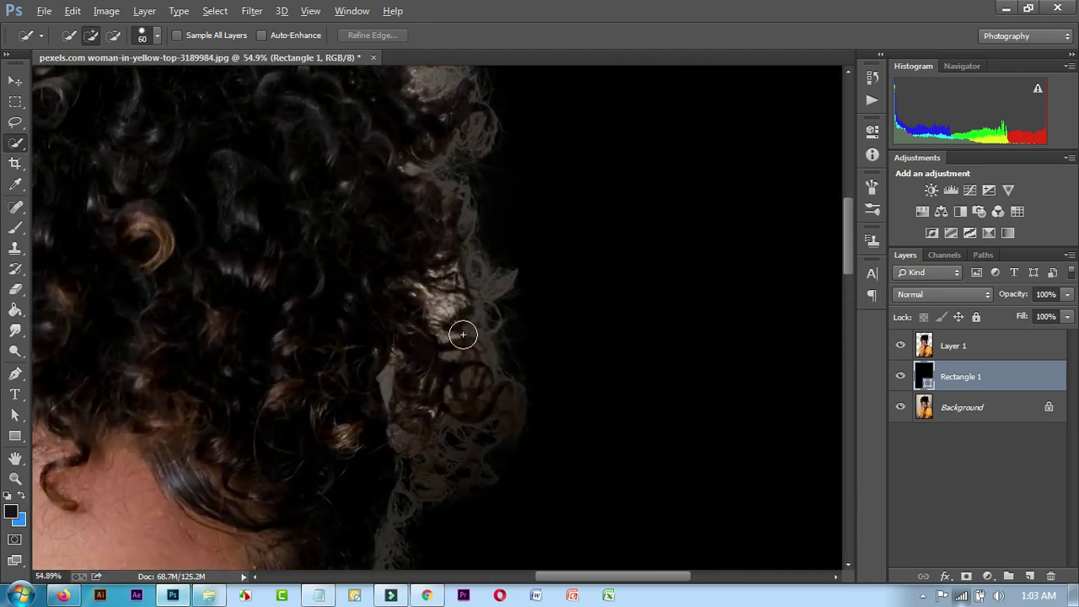
{"action": "scroll", "coordinate": [462, 332], "scroll_direction": "up", "scroll_amount": 1}
{"action": "scroll", "coordinate": [462, 332], "scroll_direction": "up", "scroll_amount": 1}
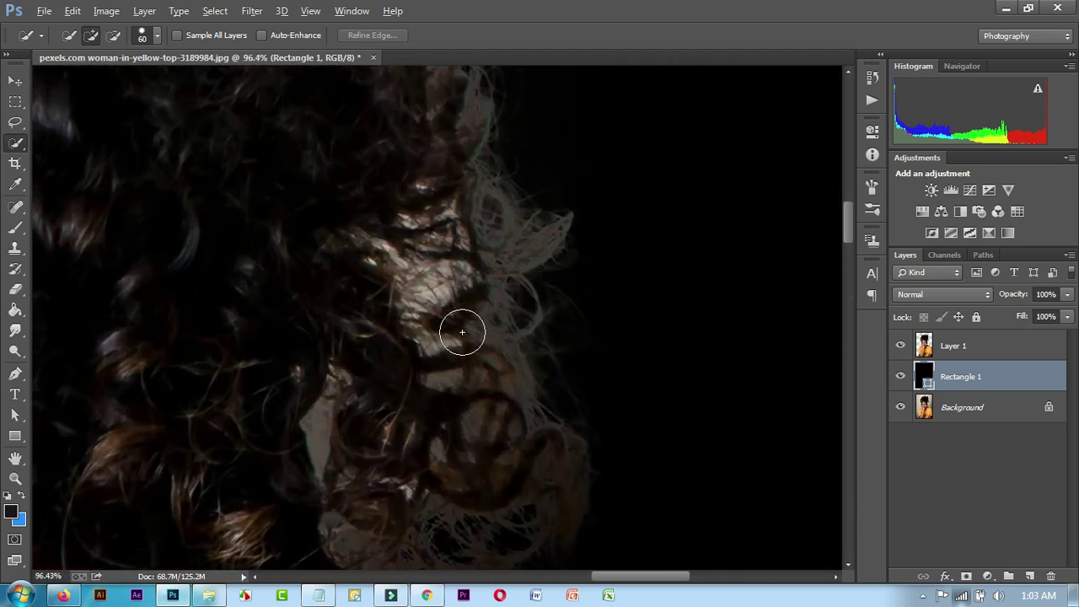
{"action": "left_click", "coordinate": [440, 278]}
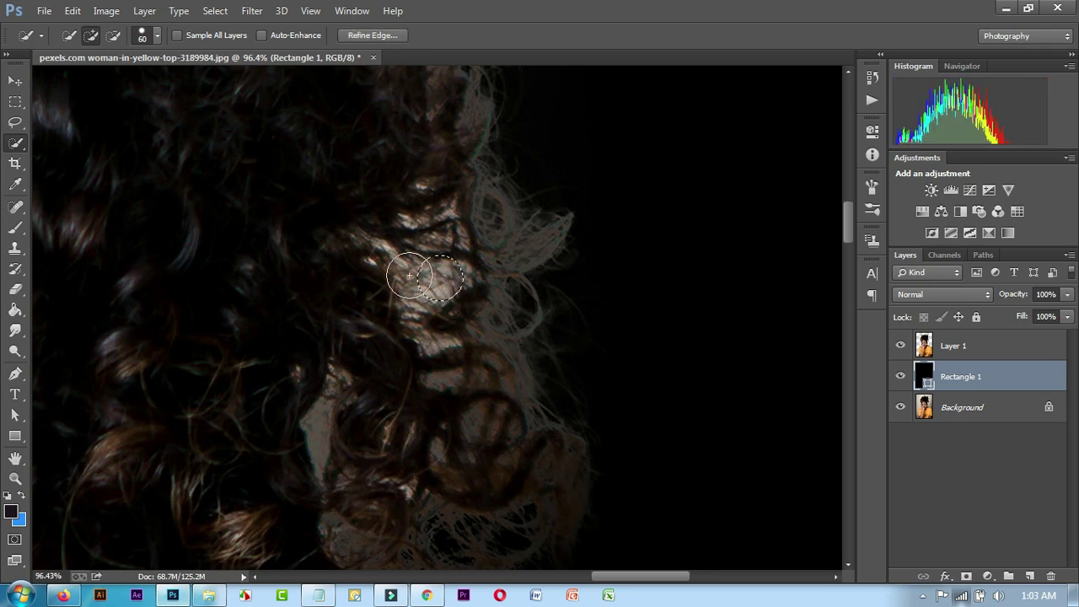
- Make Layer 1 active, deselect, and bring up the eraser tool variants
{"action": "left_click", "coordinate": [940, 350]}
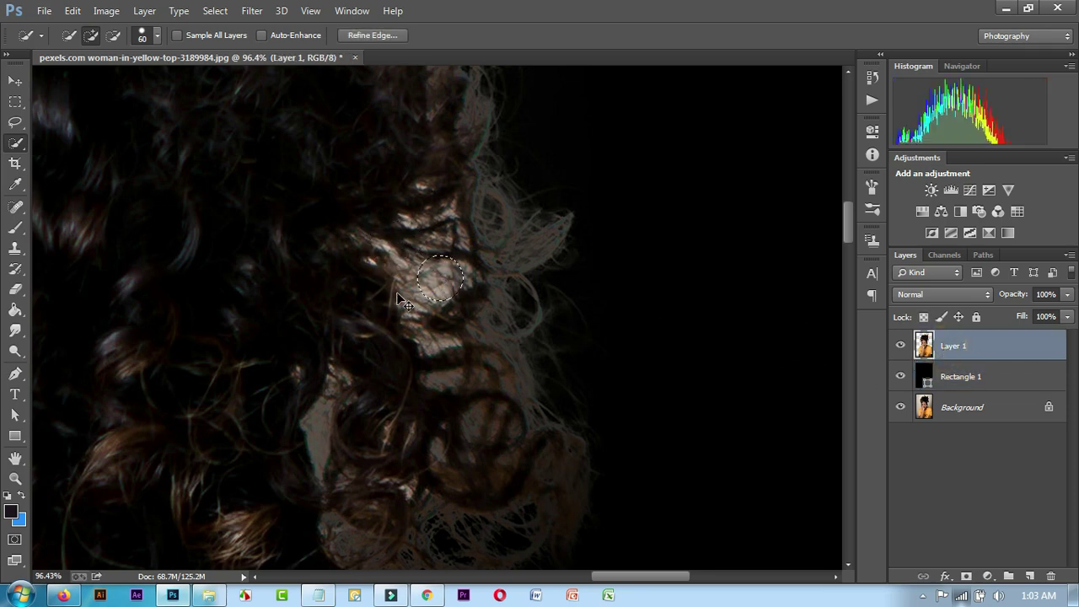
{"action": "key", "text": "ctrl+d"}
{"action": "scroll", "coordinate": [419, 299], "scroll_direction": "down", "scroll_amount": 1}
{"action": "scroll", "coordinate": [419, 299], "scroll_direction": "down", "scroll_amount": 1}
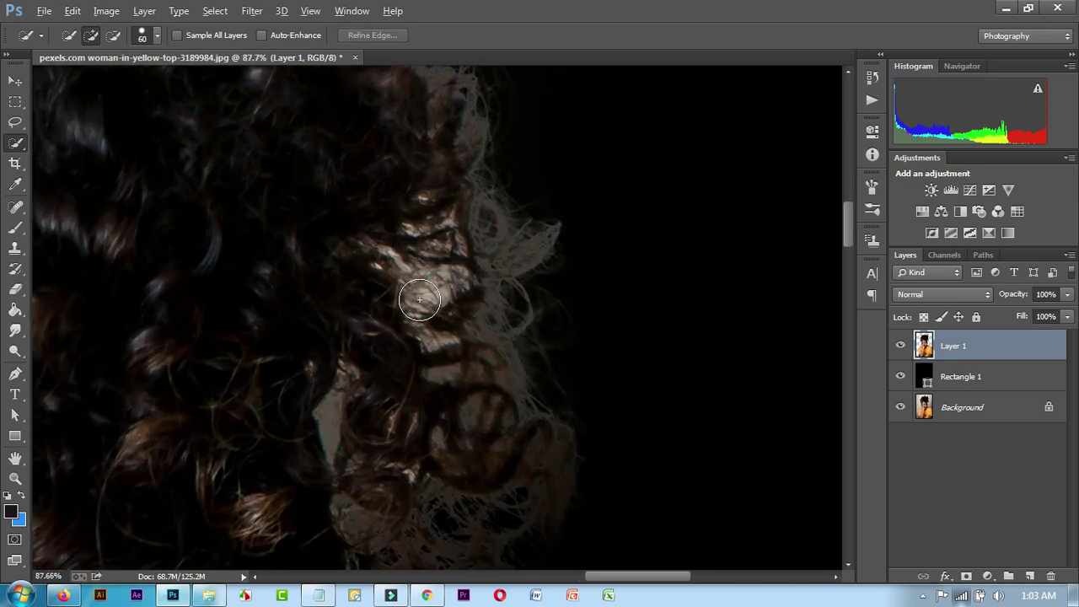
{"action": "left_click", "coordinate": [15, 289]}
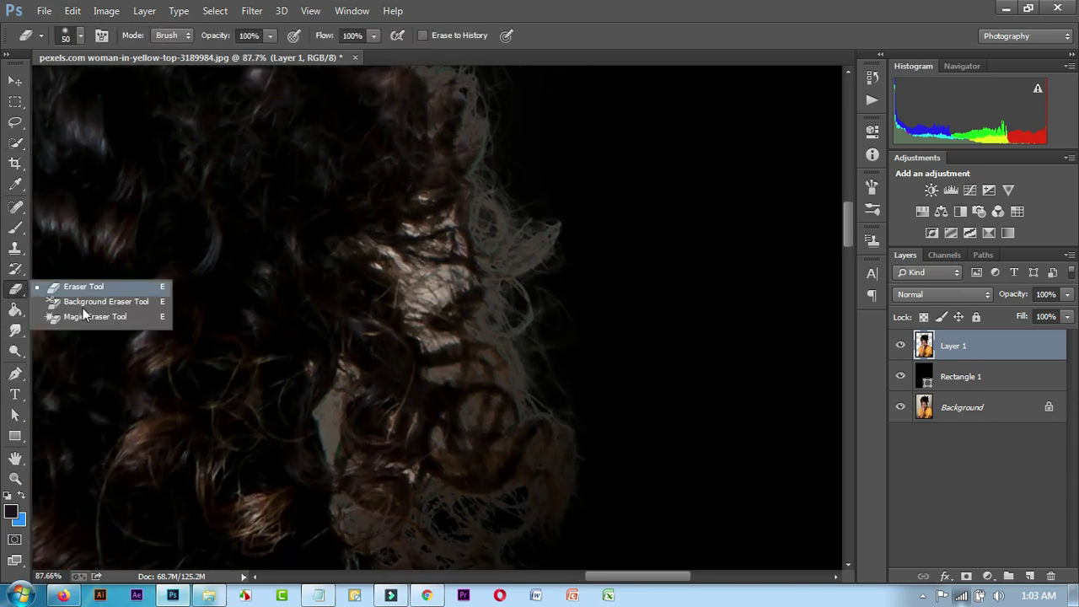
- Switch to the Background Eraser Tool with a 51 px brush
{"action": "left_click", "coordinate": [102, 319]}
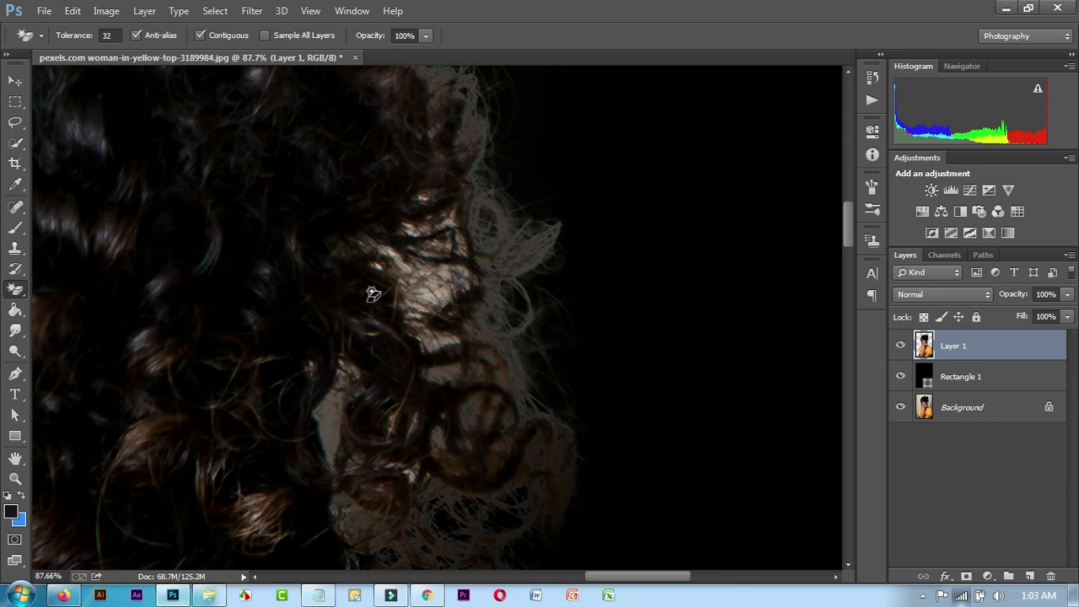
{"action": "left_click", "coordinate": [14, 291]}
{"action": "left_click", "coordinate": [94, 305]}
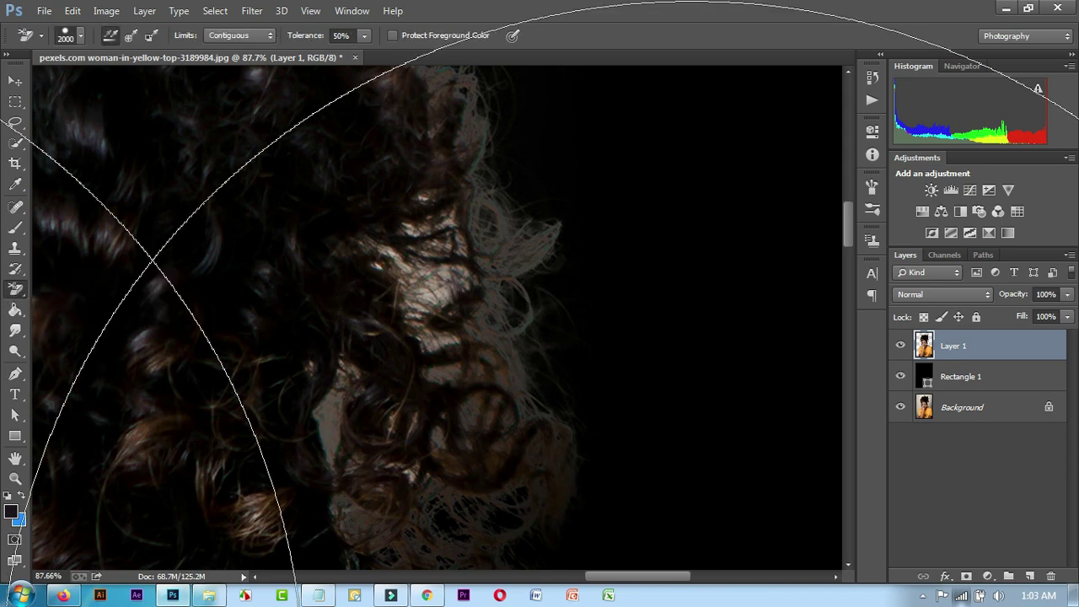
{"action": "right_click", "coordinate": [485, 264]}
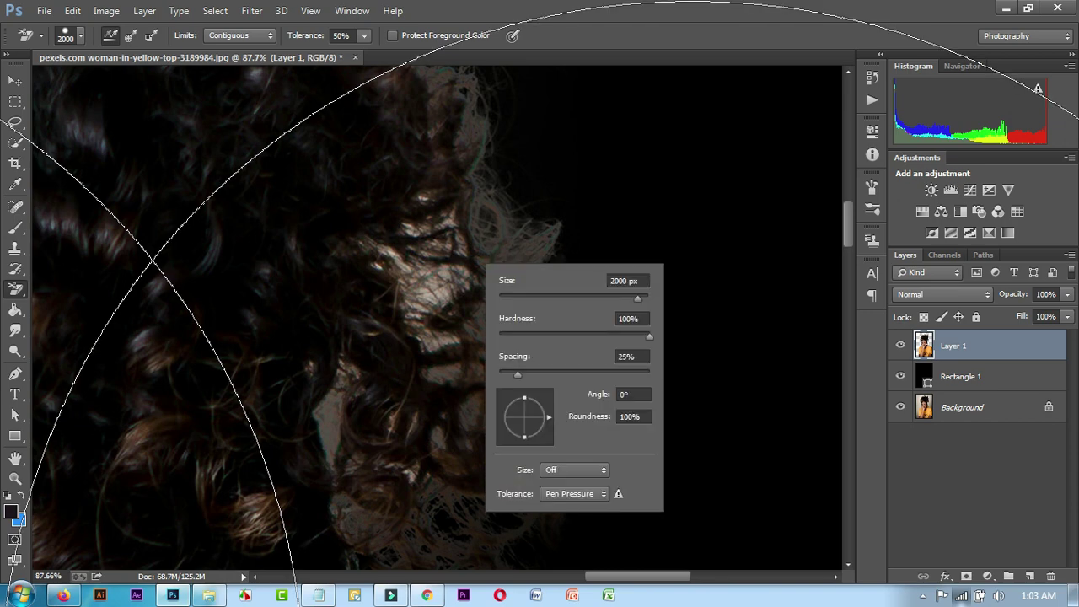
{"action": "left_click_drag", "start_coordinate": [637, 298], "coordinate": [536, 299]}
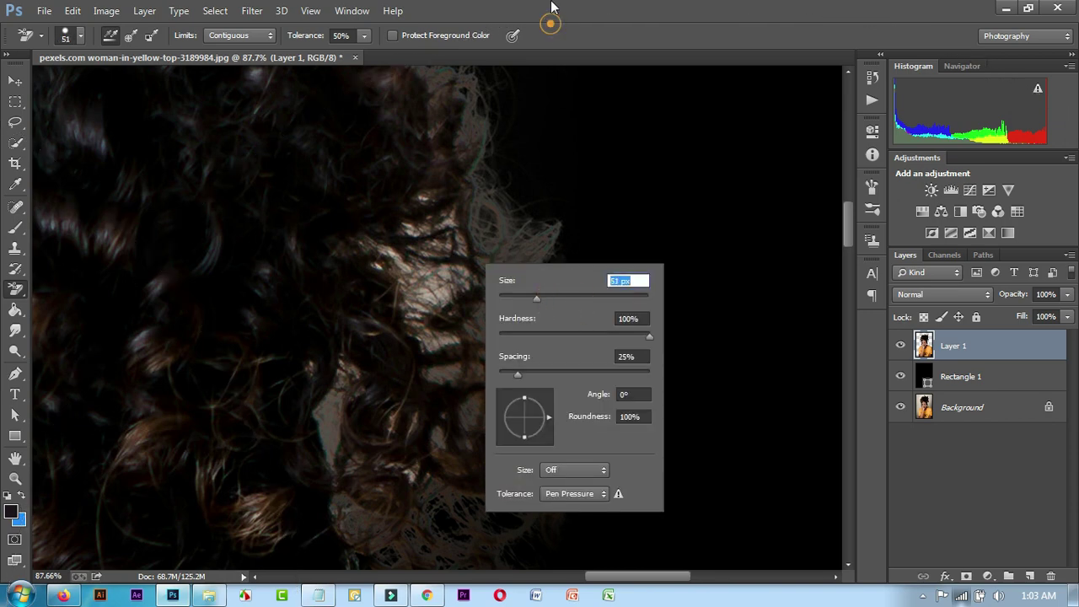
{"action": "key", "text": "Return"}
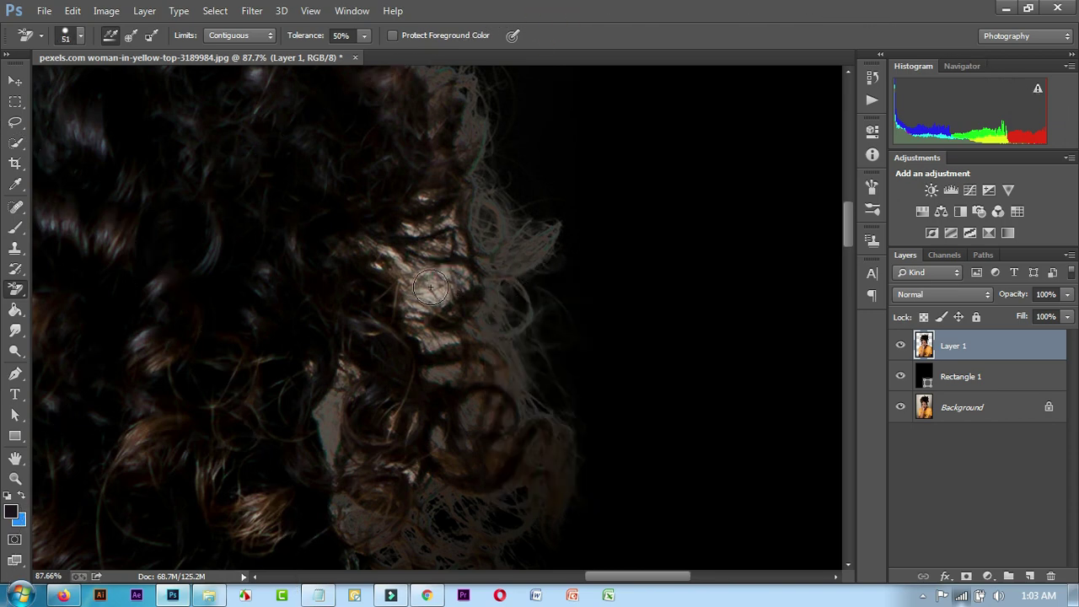
- Erase the grey fringe patches and strokes among the right-side curls
{"action": "scroll", "coordinate": [429, 287], "scroll_direction": "up", "scroll_amount": 2}
{"action": "scroll", "coordinate": [439, 303], "scroll_direction": "up", "scroll_amount": 2}
{"action": "scroll", "coordinate": [448, 318], "scroll_direction": "up", "scroll_amount": 2}
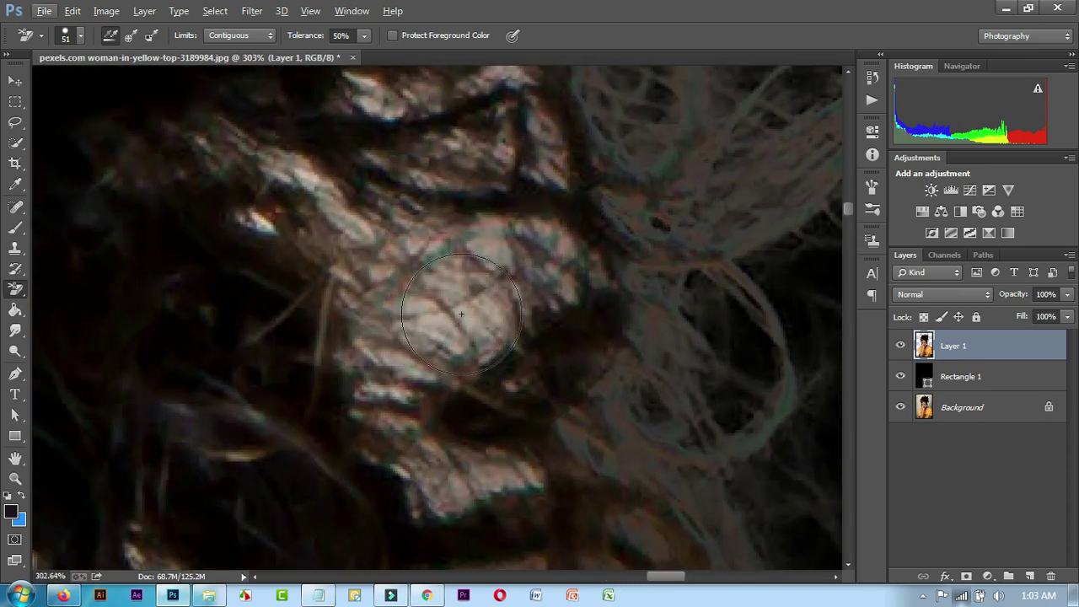
{"action": "left_click", "coordinate": [441, 315]}
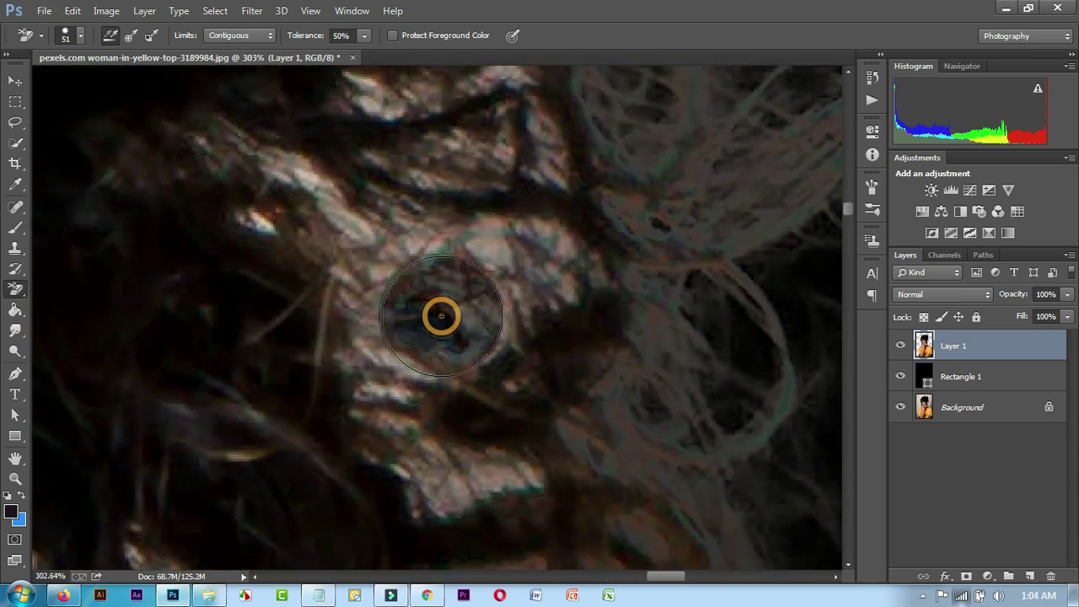
{"action": "left_click", "coordinate": [499, 255]}
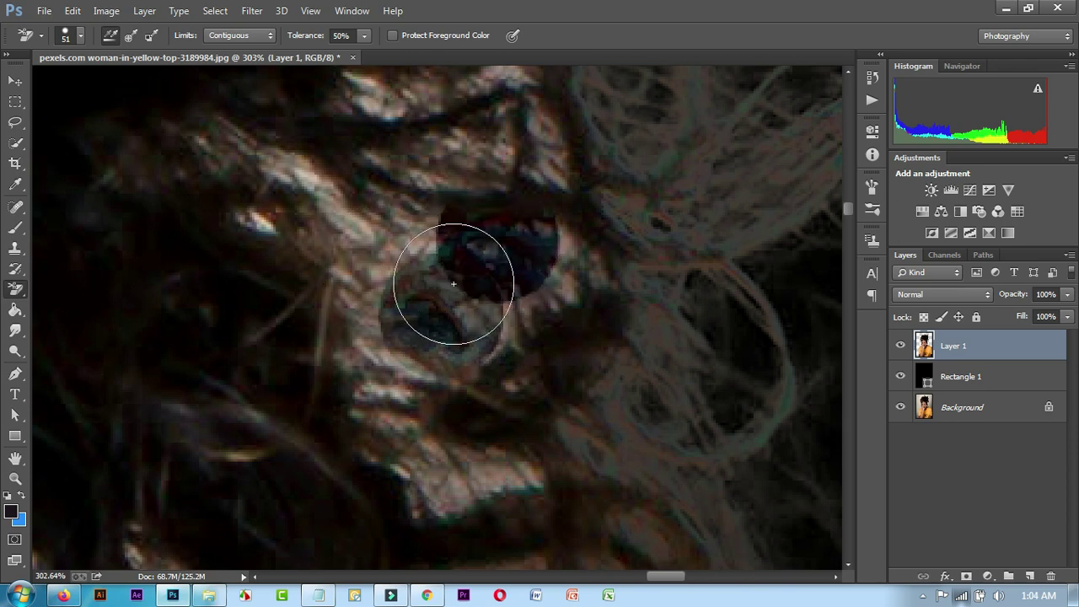
{"action": "right_click", "coordinate": [447, 244]}
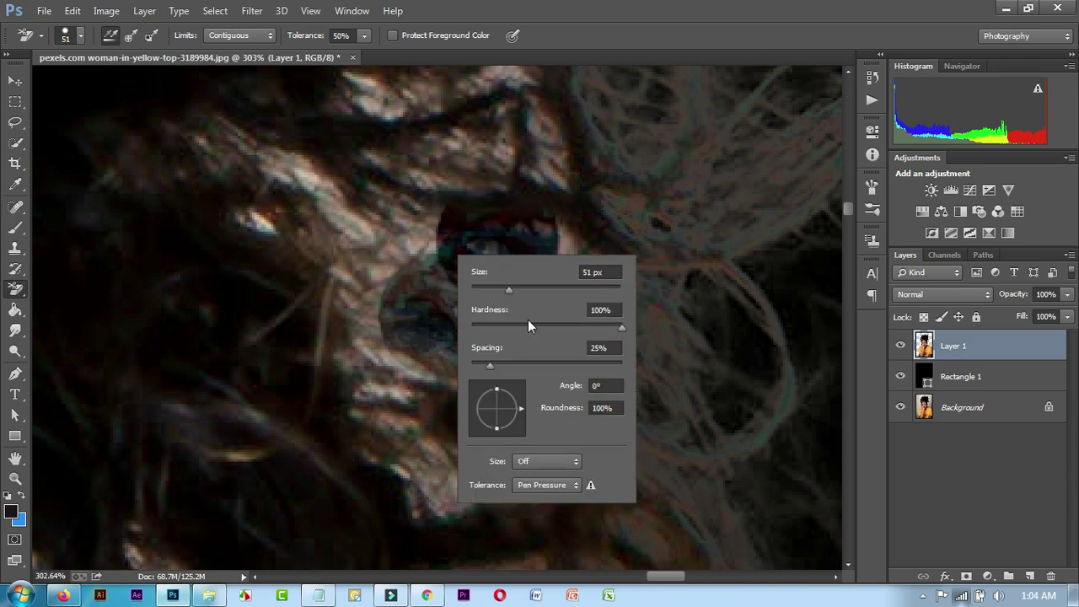
{"action": "left_click", "coordinate": [310, 178]}
{"action": "mouse_move", "coordinate": [311, 178]}
{"action": "left_mouse_down"}
{"action": "mouse_move", "coordinate": [397, 241]}
{"action": "mouse_move", "coordinate": [392, 347]}
{"action": "mouse_move", "coordinate": [568, 348]}
{"action": "mouse_move", "coordinate": [534, 270]}
{"action": "left_mouse_up"}
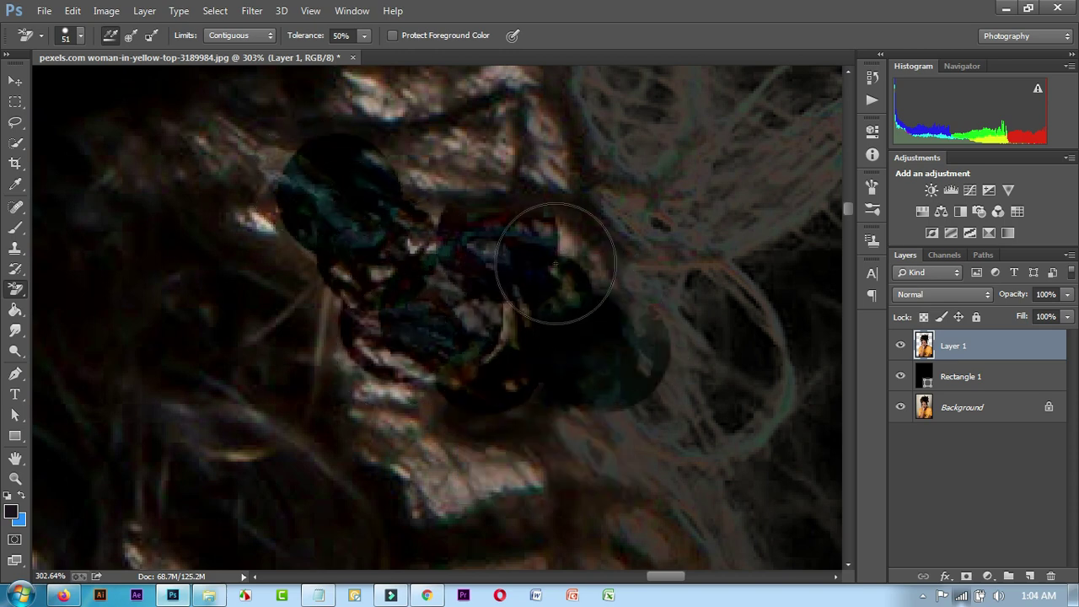
{"action": "left_click_drag", "start_coordinate": [541, 141], "coordinate": [558, 241]}
- Check the result with the black backdrop layer active, then reselect Layer 1
{"action": "scroll", "coordinate": [542, 312], "scroll_direction": "down", "scroll_amount": 2}
{"action": "scroll", "coordinate": [535, 354], "scroll_direction": "down", "scroll_amount": 2}
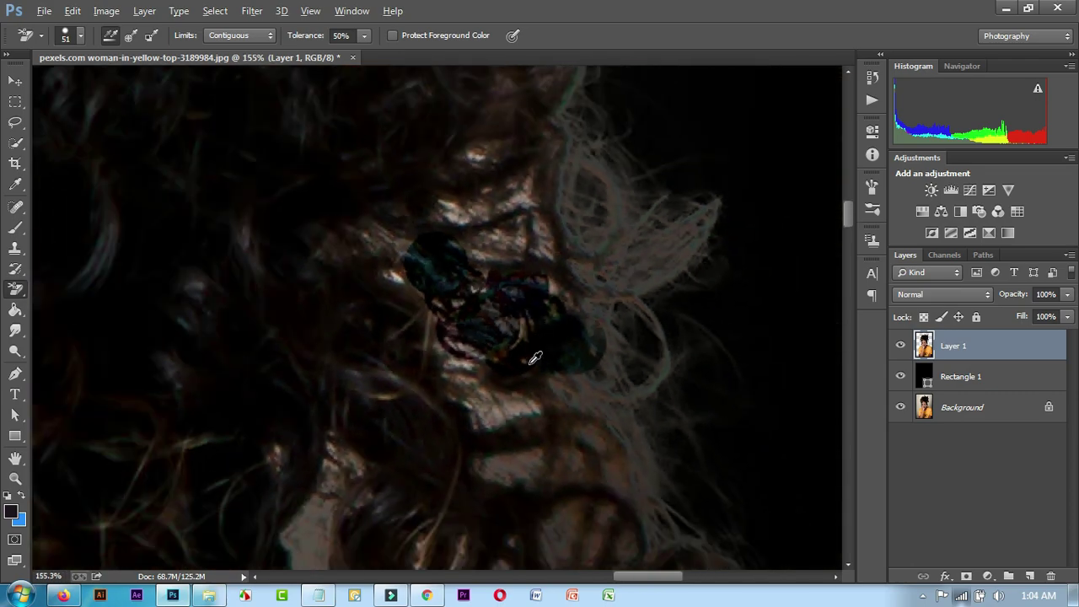
{"action": "scroll", "coordinate": [531, 375], "scroll_direction": "down", "scroll_amount": 2}
{"action": "scroll", "coordinate": [531, 375], "scroll_direction": "down", "scroll_amount": 2}
{"action": "scroll", "coordinate": [539, 371], "scroll_direction": "down", "scroll_amount": 2}
{"action": "scroll", "coordinate": [548, 367], "scroll_direction": "up", "scroll_amount": 2}
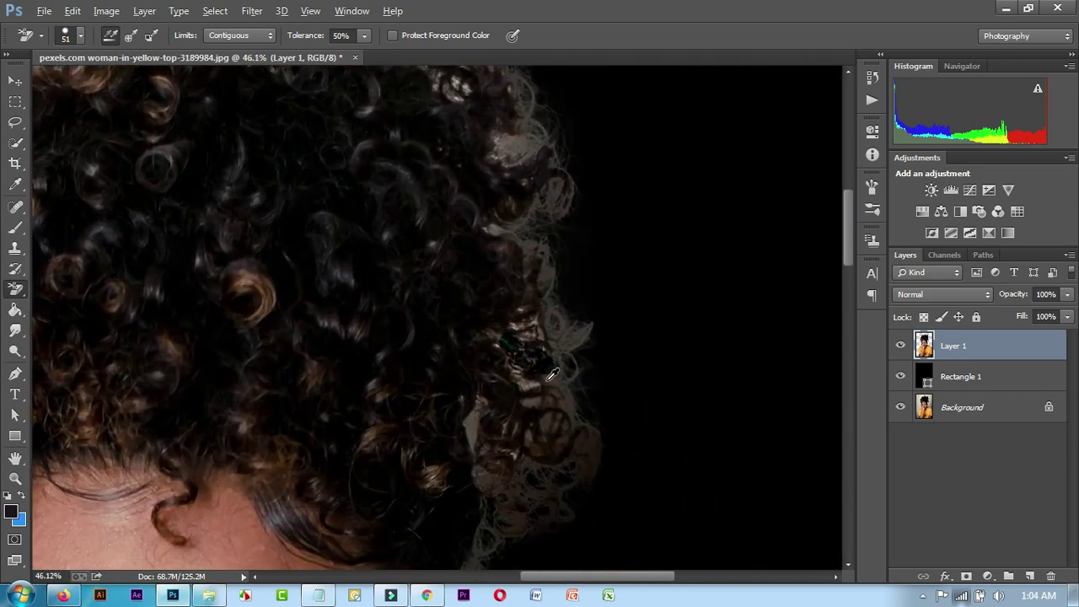
{"action": "scroll", "coordinate": [554, 370], "scroll_direction": "up", "scroll_amount": 1}
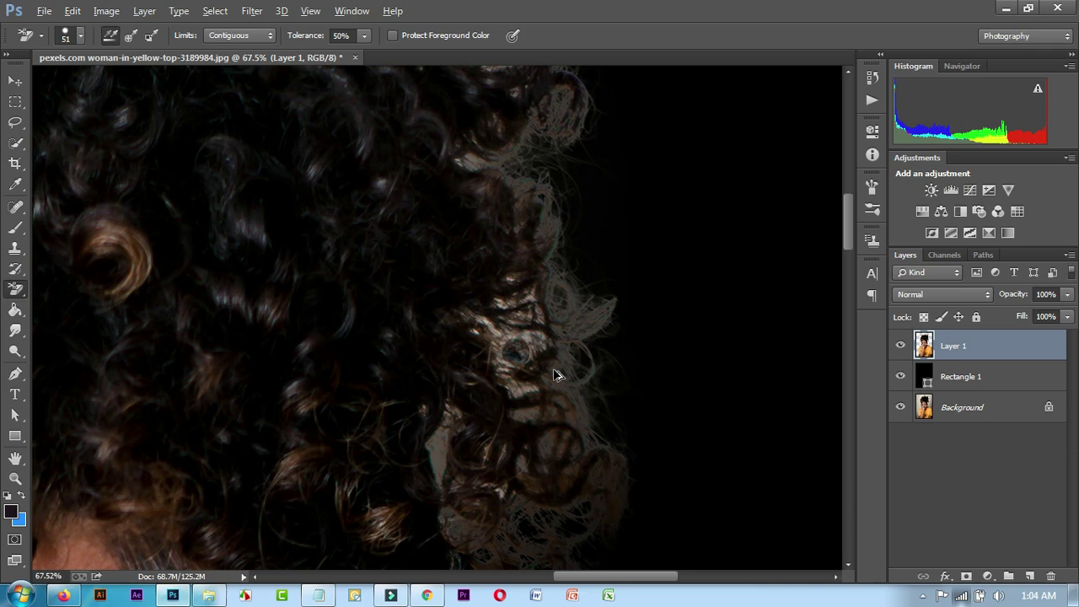
{"action": "key", "text": "alt+bracketleft"}
{"action": "scroll", "coordinate": [553, 370], "scroll_direction": "down", "scroll_amount": 1}
{"action": "scroll", "coordinate": [554, 370], "scroll_direction": "down", "scroll_amount": 1}
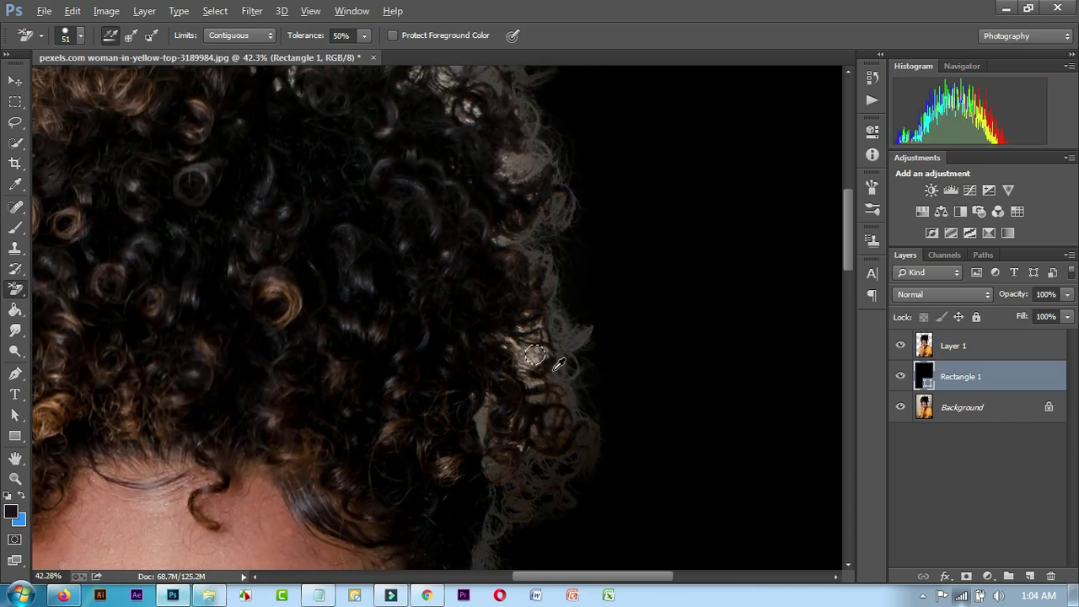
{"action": "scroll", "coordinate": [590, 369], "scroll_direction": "down", "scroll_amount": 1}
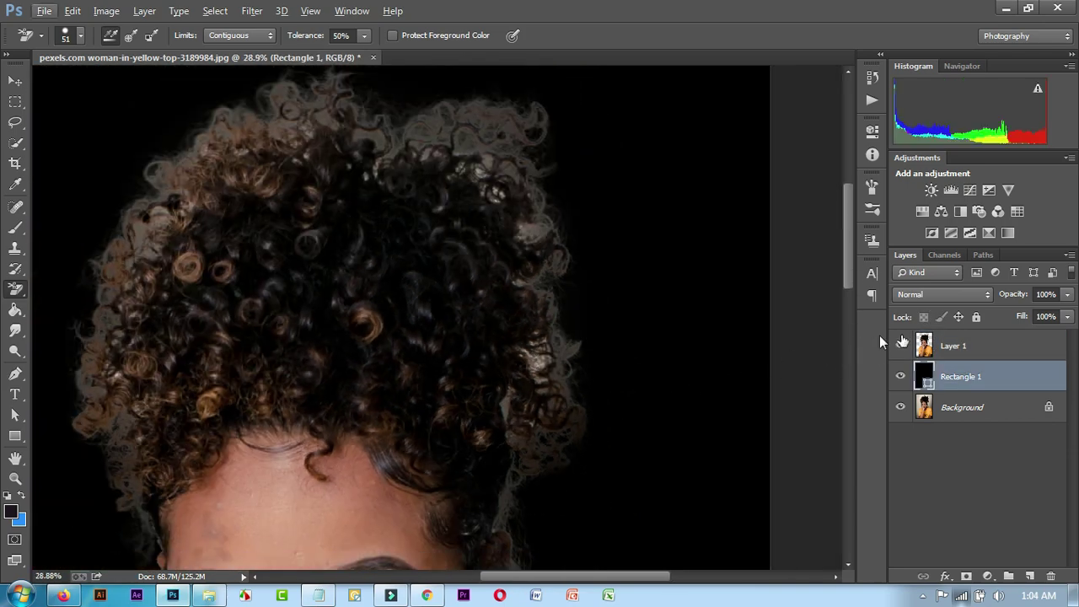
{"action": "left_click", "coordinate": [951, 348]}
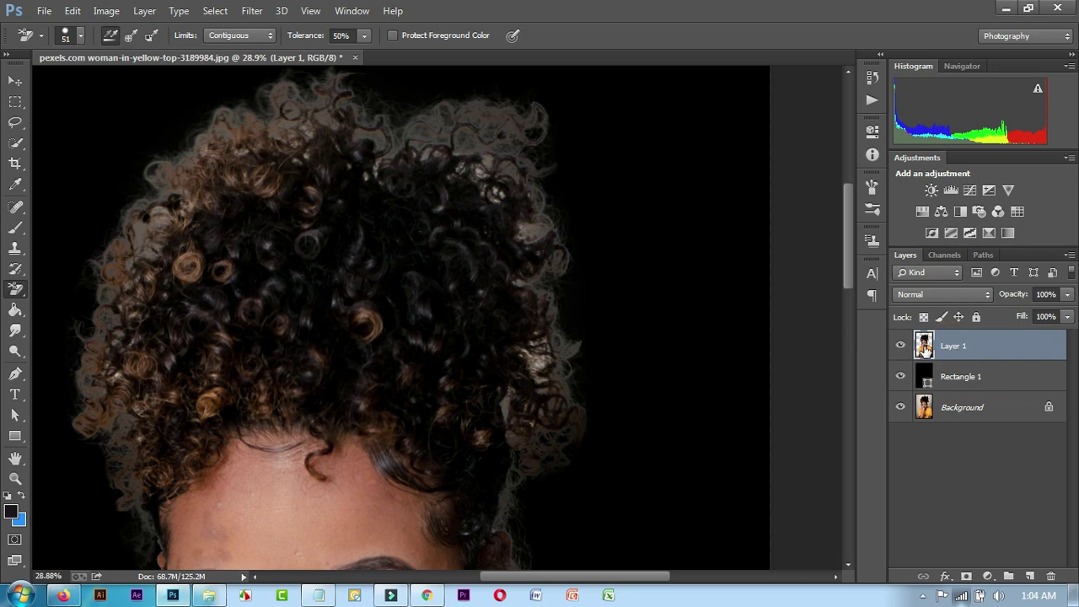
- Load Layer 1's outline as a selection and start refining its hair edge
{"action": "left_click", "coordinate": [924, 345], "text": "ctrl"}
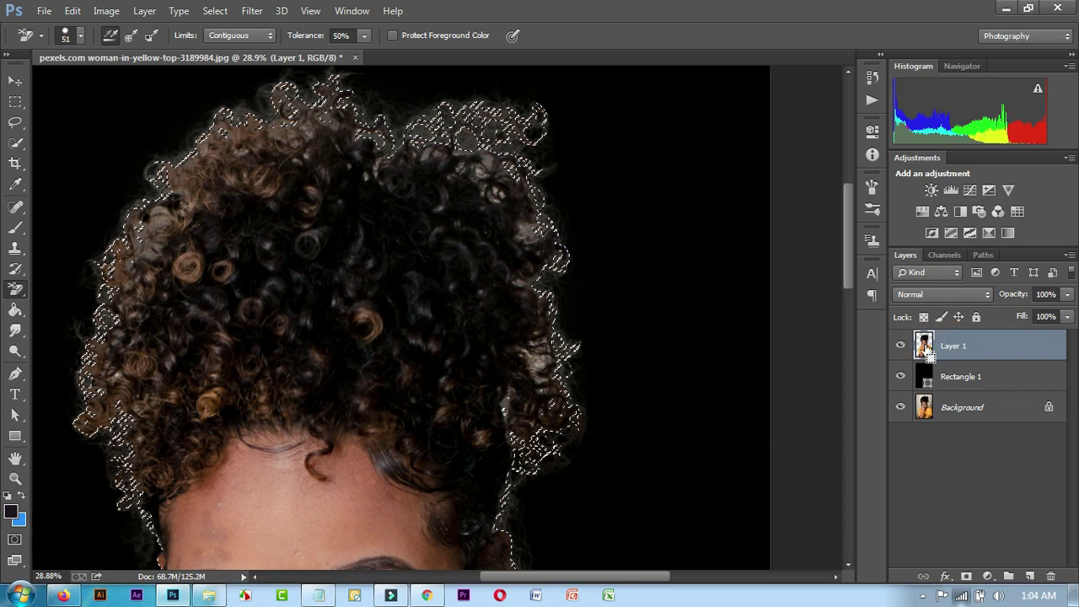
{"action": "left_click", "coordinate": [15, 142]}
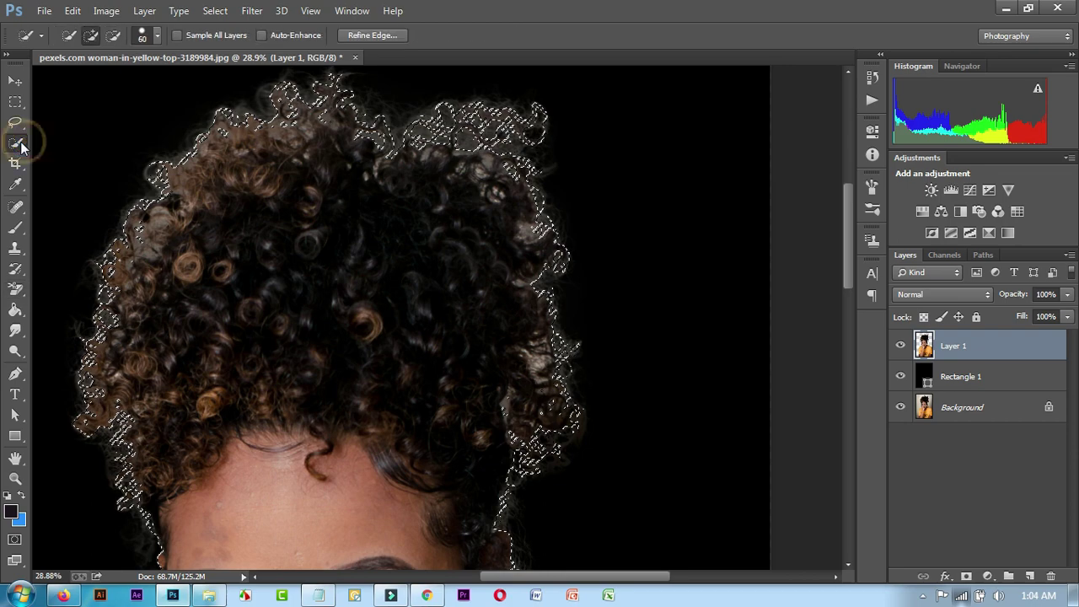
{"action": "left_click", "coordinate": [371, 36]}
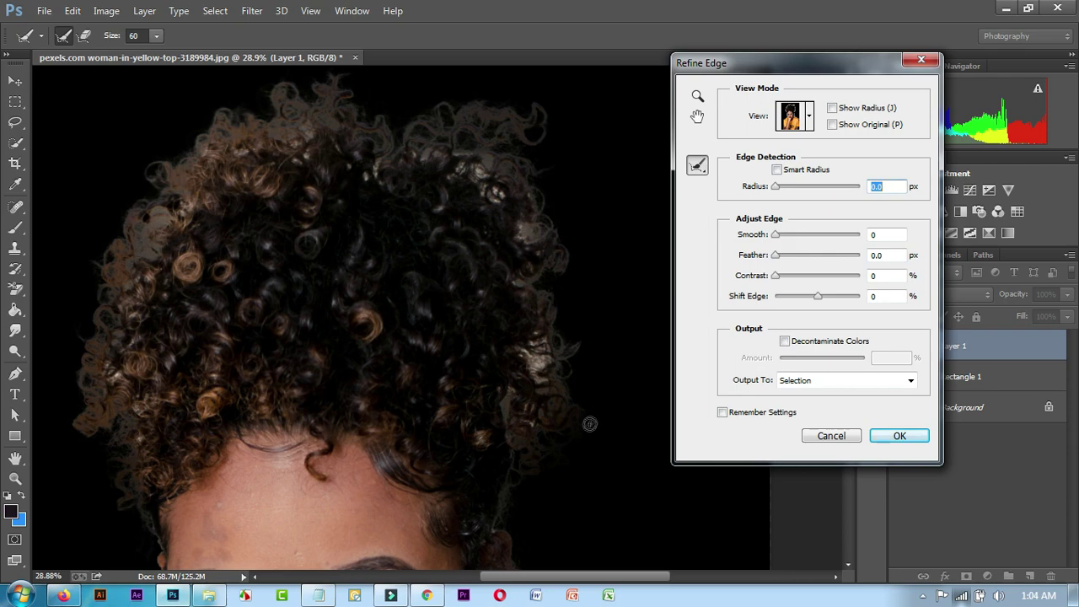
{"action": "left_click", "coordinate": [563, 415]}
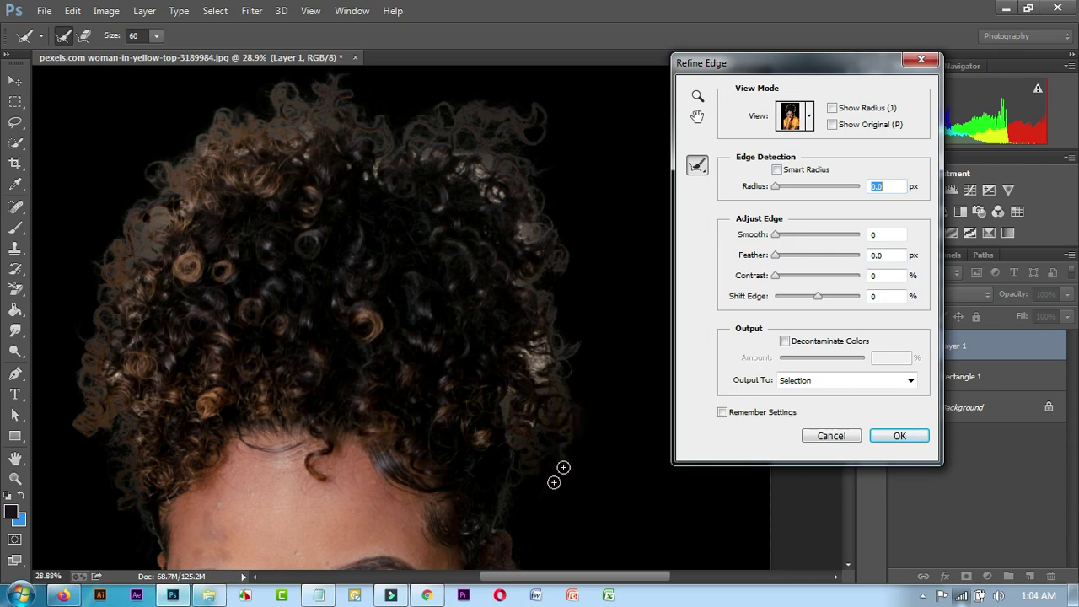
{"action": "left_click", "coordinate": [543, 488]}
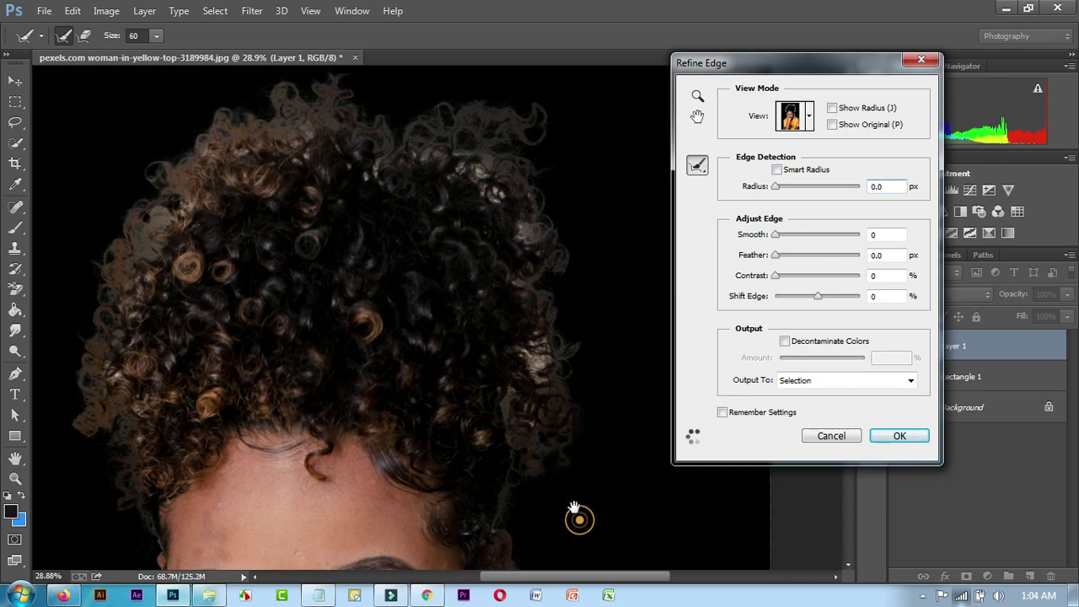
- Paint Refine Radius along the right hair edge and apply the Refine Edge result
{"action": "left_click_drag", "start_coordinate": [579, 519], "coordinate": [531, 363]}
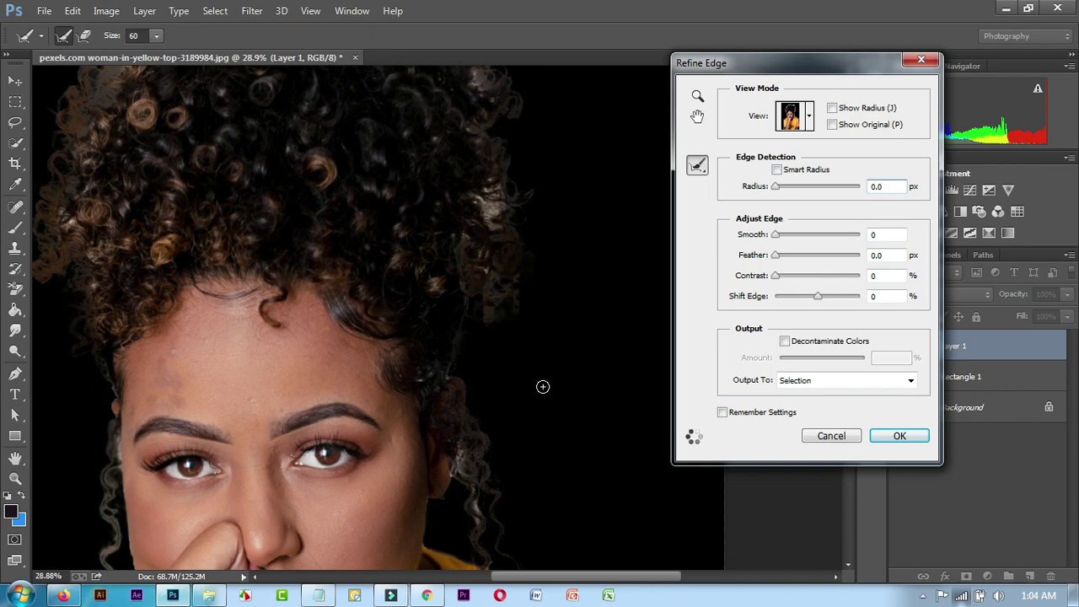
{"action": "left_click", "coordinate": [485, 319]}
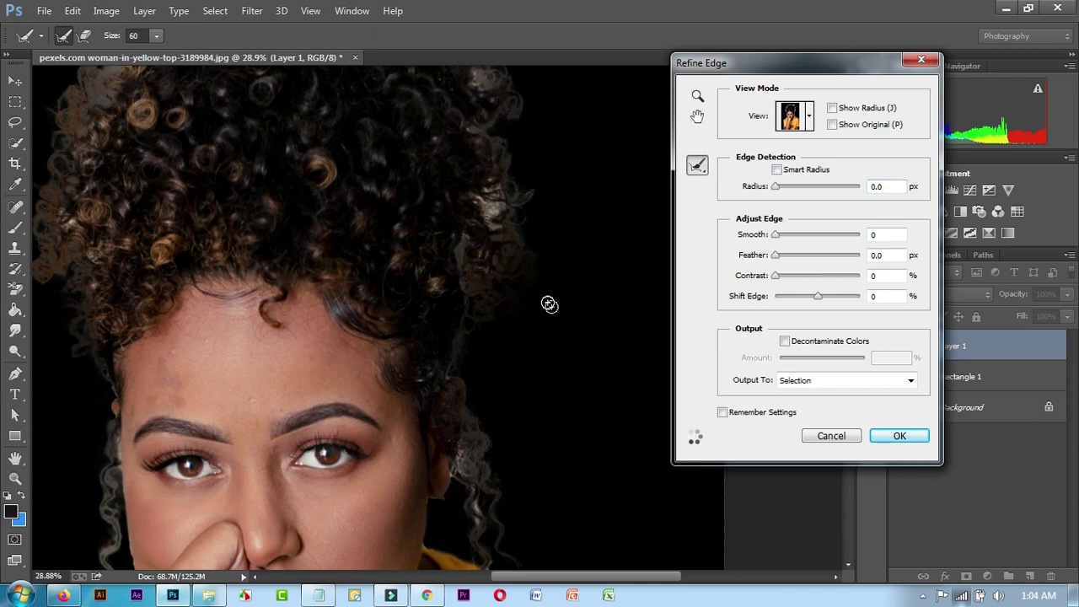
{"action": "left_click_drag", "start_coordinate": [499, 206], "coordinate": [495, 227]}
{"action": "left_click_drag", "start_coordinate": [540, 307], "coordinate": [537, 339]}
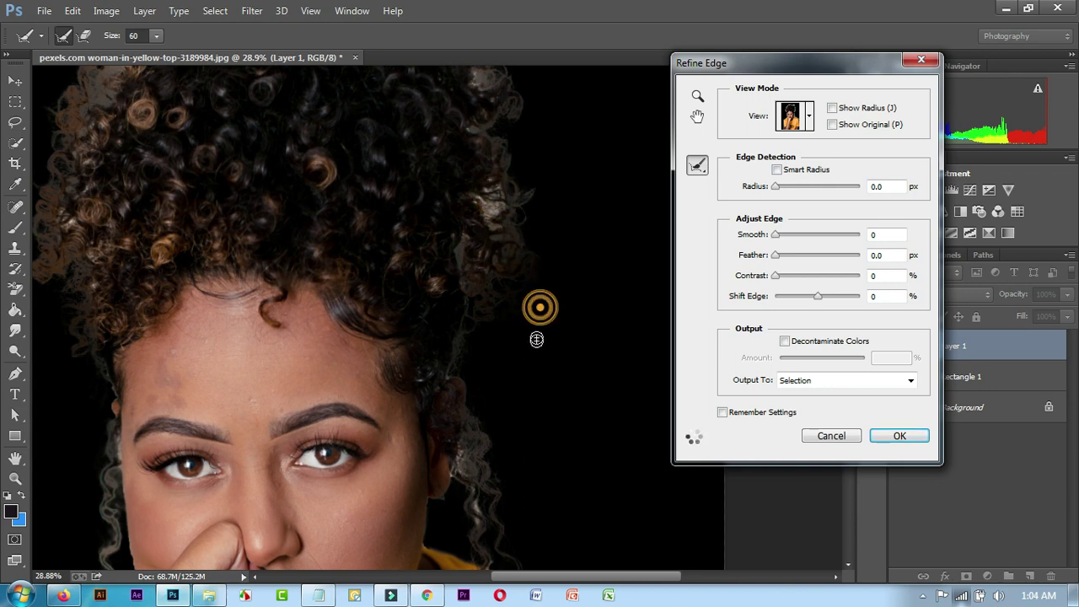
{"action": "left_click", "coordinate": [910, 435]}
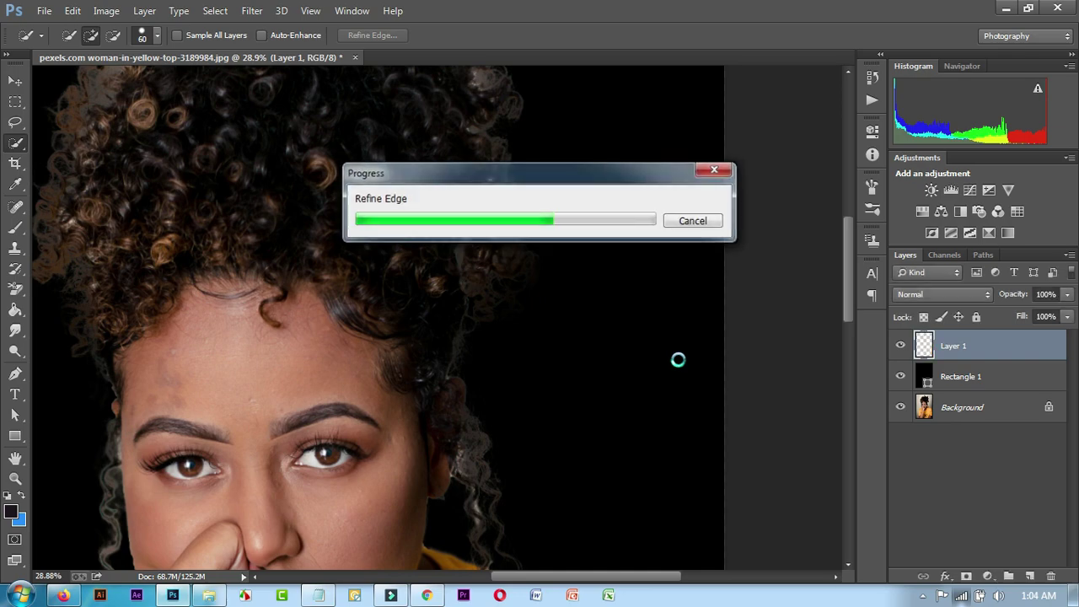
- Invert the selection, deselect, and switch to the Move tool
{"action": "scroll", "coordinate": [585, 325], "scroll_direction": "down", "scroll_amount": 3}
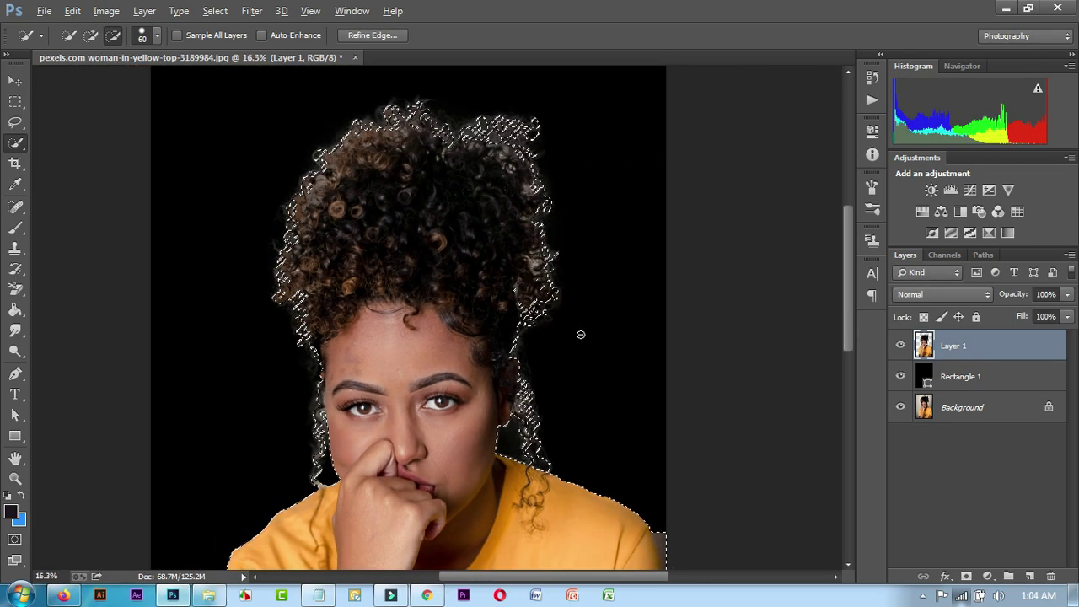
{"action": "scroll", "coordinate": [581, 334], "scroll_direction": "down", "scroll_amount": 3}
{"action": "scroll", "coordinate": [573, 357], "scroll_direction": "down", "scroll_amount": 2}
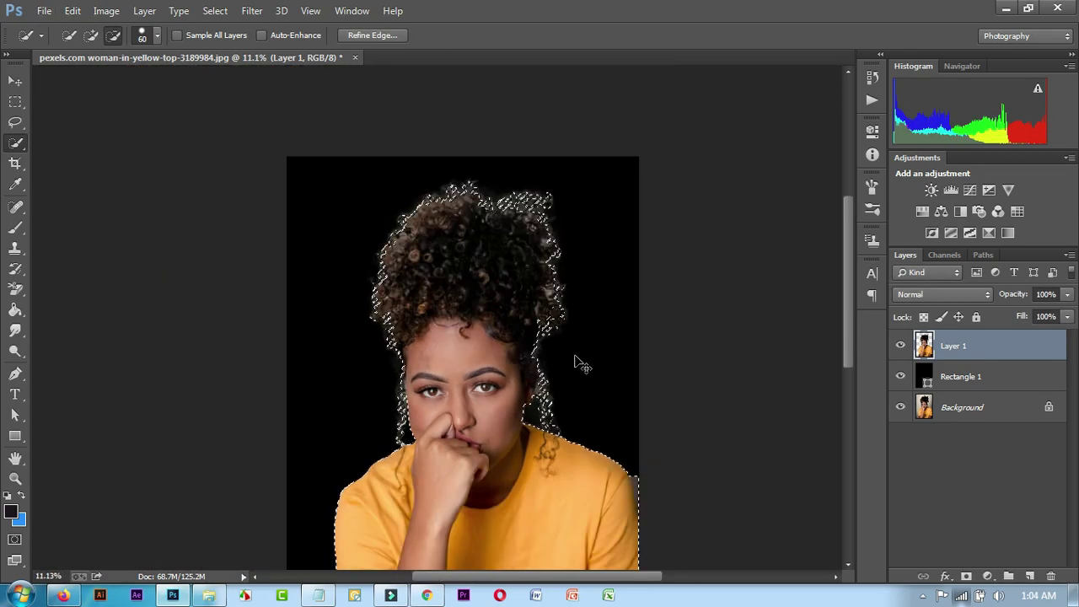
{"action": "key", "text": "ctrl+shift+i"}
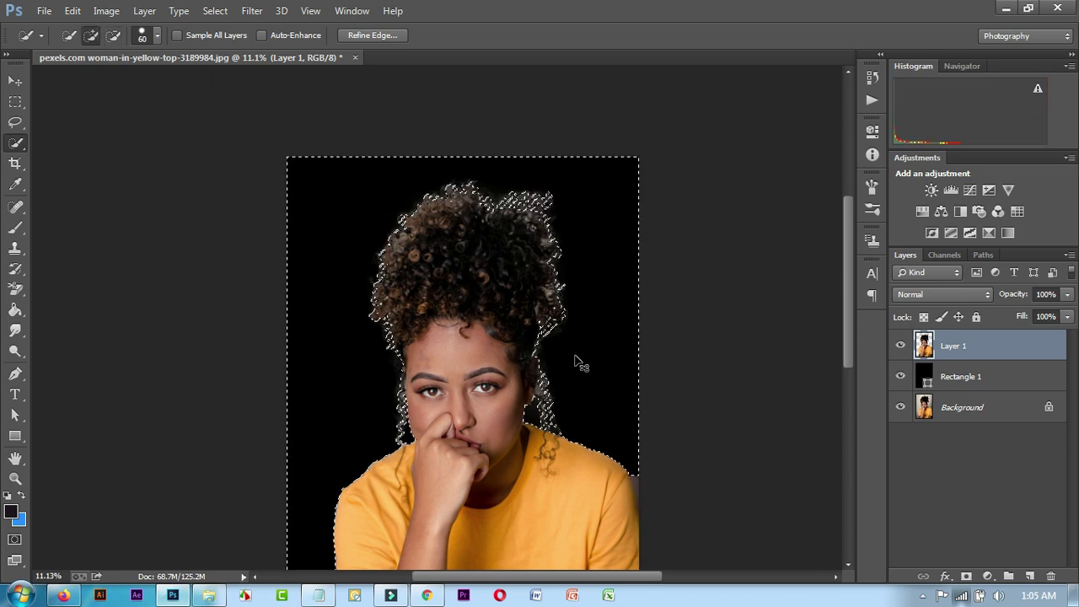
{"action": "key", "text": "ctrl+d"}
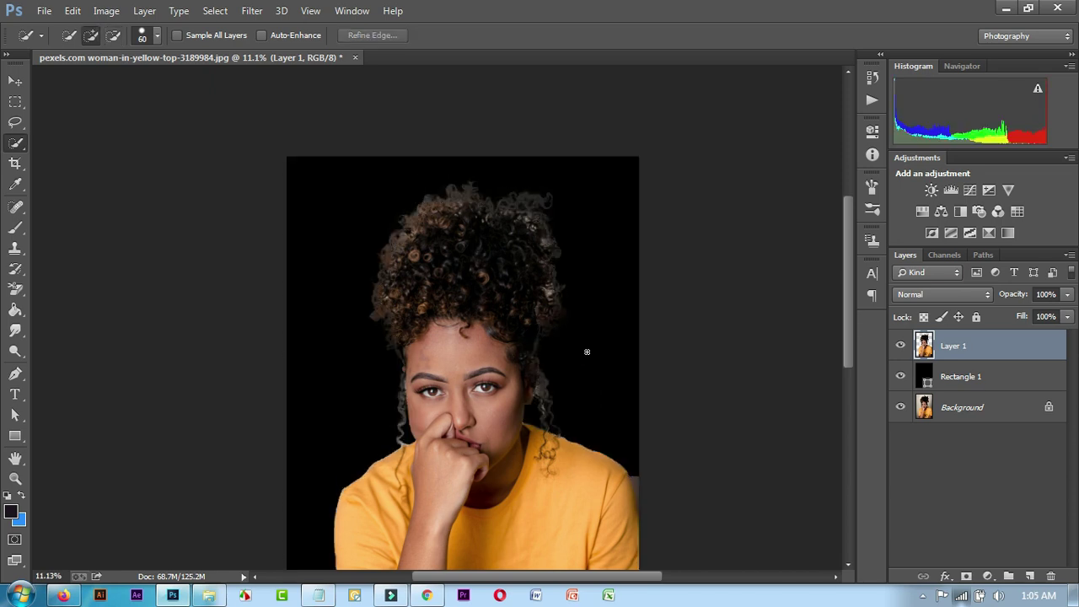
{"action": "scroll", "coordinate": [592, 345], "scroll_direction": "up", "scroll_amount": 3}
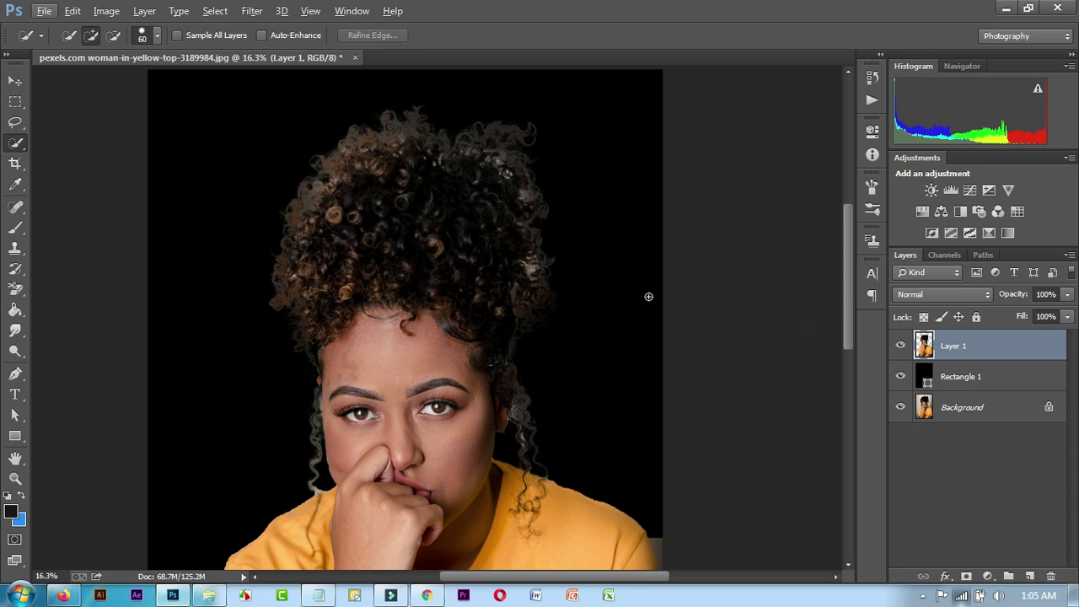
{"action": "left_click", "coordinate": [15, 81]}
{"action": "scroll", "coordinate": [556, 322], "scroll_direction": "down", "scroll_amount": 3}
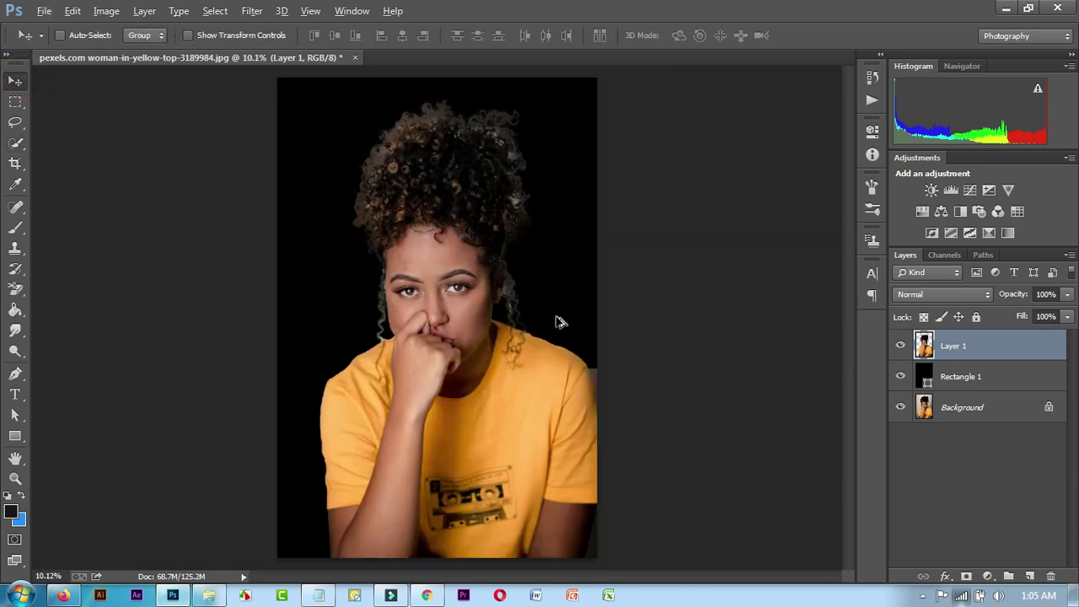
{"action": "scroll", "coordinate": [605, 261], "scroll_direction": "up", "scroll_amount": 2}
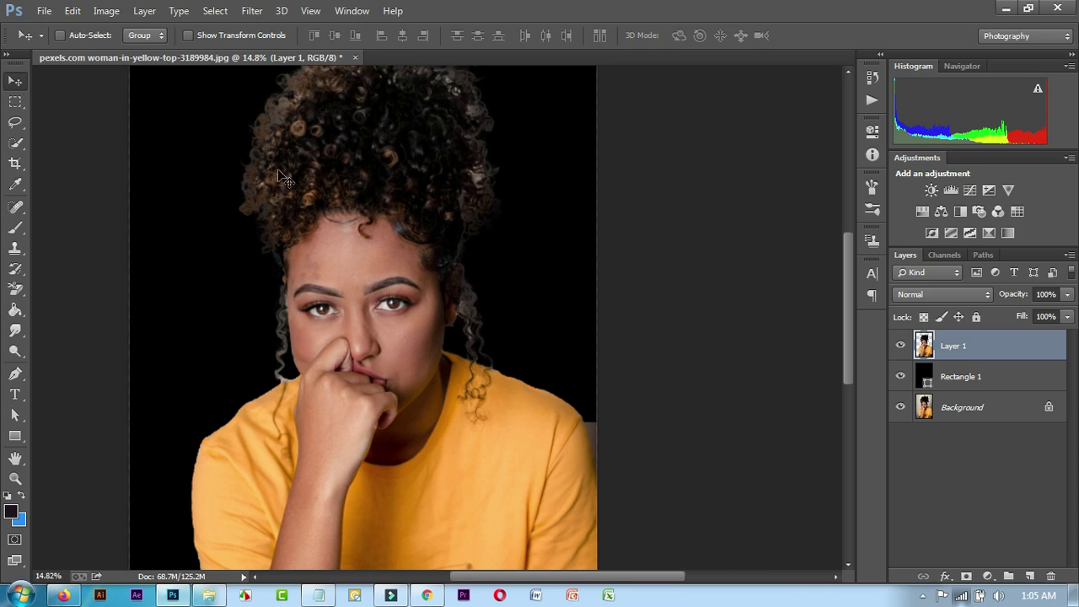
{"action": "scroll", "coordinate": [384, 255], "scroll_direction": "up", "scroll_amount": 3}
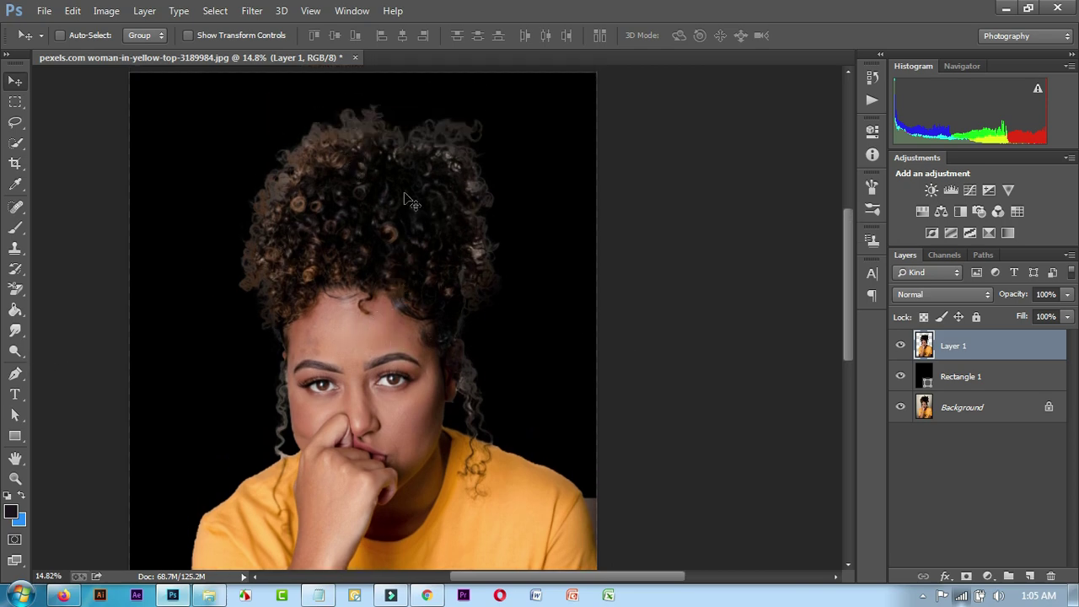
- Set the Rectangle 1 backdrop fill colour to white
{"action": "left_click", "coordinate": [925, 377]}
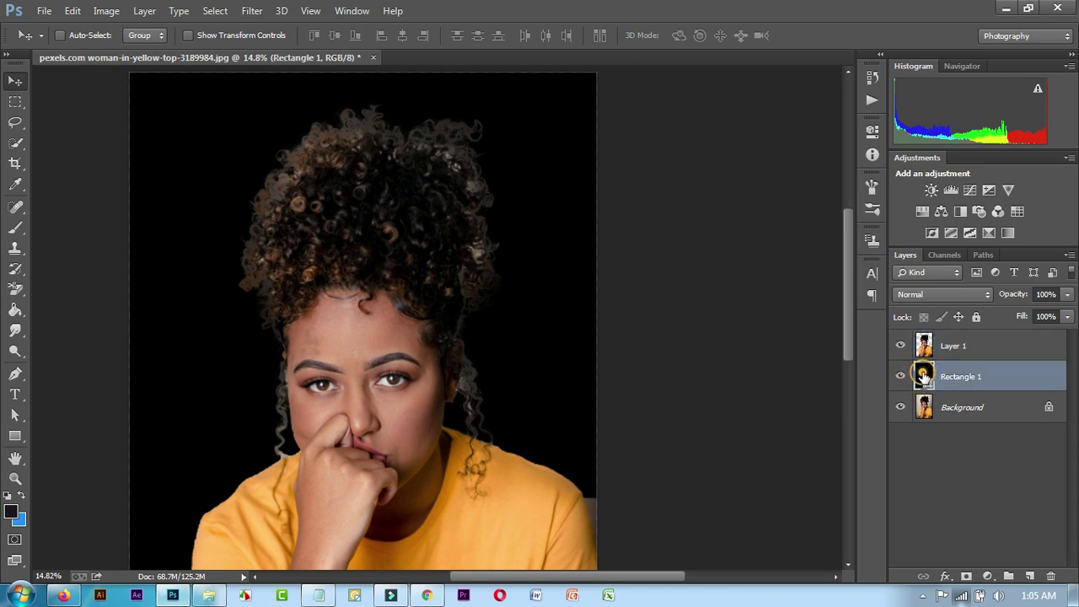
{"action": "double_click", "coordinate": [923, 377]}
{"action": "left_click", "coordinate": [672, 406]}
{"action": "left_click_drag", "start_coordinate": [528, 345], "coordinate": [502, 354]}
{"action": "left_click", "coordinate": [862, 343]}
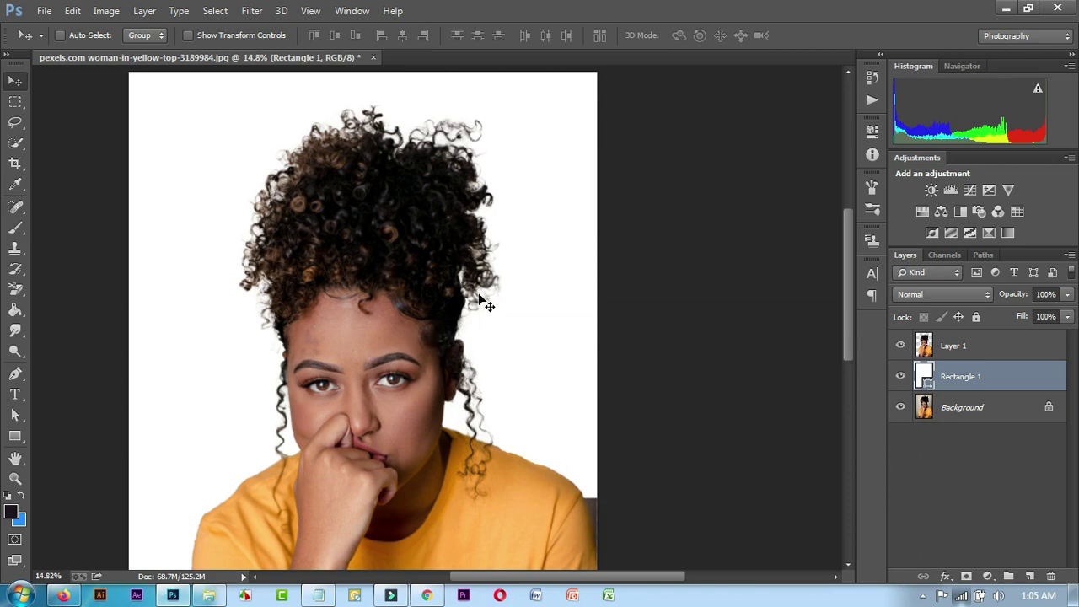
{"action": "scroll", "coordinate": [486, 308], "scroll_direction": "down", "scroll_amount": 3}
{"action": "scroll", "coordinate": [519, 136], "scroll_direction": "up", "scroll_amount": 3}
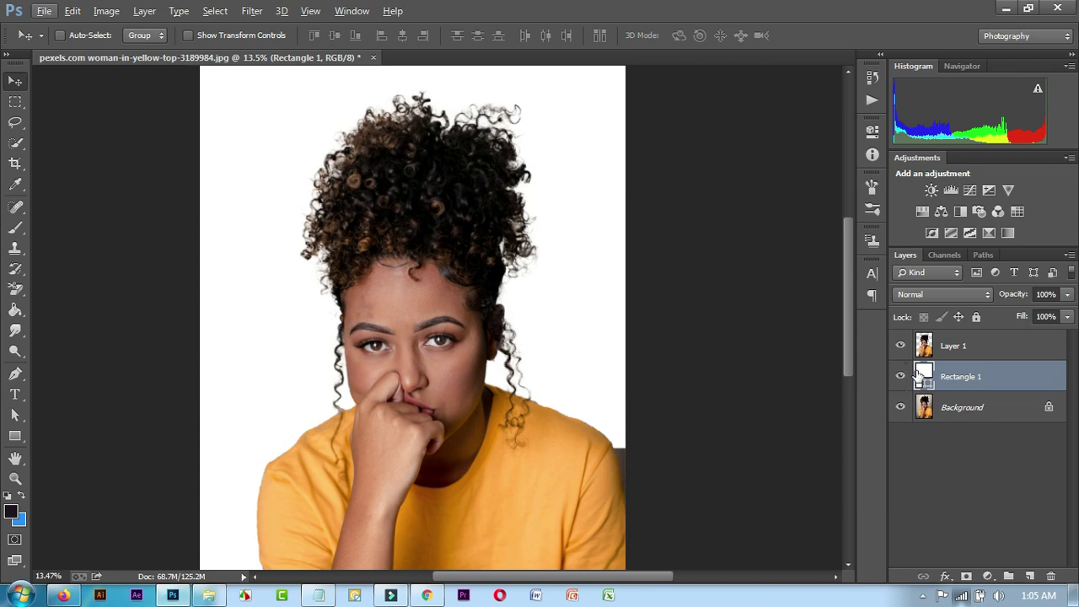
- Change the Rectangle 1 fill to red (ff0000) and reselect Layer 1
{"action": "double_click", "coordinate": [923, 376]}
{"action": "type", "text": "ff0000"}
{"action": "left_click", "coordinate": [842, 344]}
{"action": "key", "text": "v"}
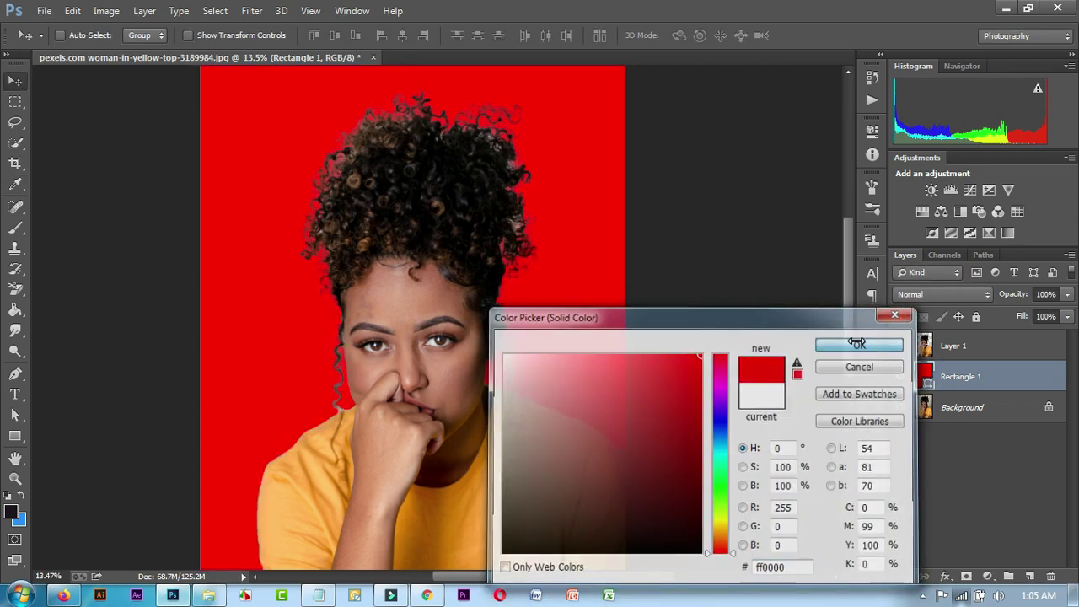
{"action": "left_click", "coordinate": [952, 341]}
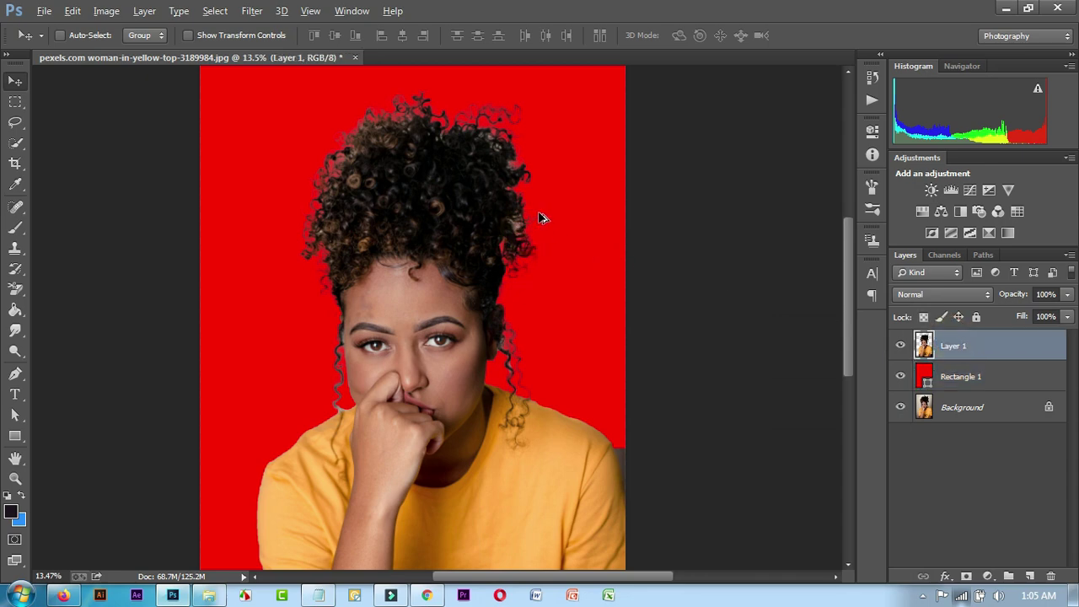
{"action": "scroll", "coordinate": [539, 218], "scroll_direction": "up", "scroll_amount": 3}
{"action": "scroll", "coordinate": [546, 217], "scroll_direction": "up", "scroll_amount": 2}
{"action": "scroll", "coordinate": [546, 217], "scroll_direction": "up", "scroll_amount": 2}
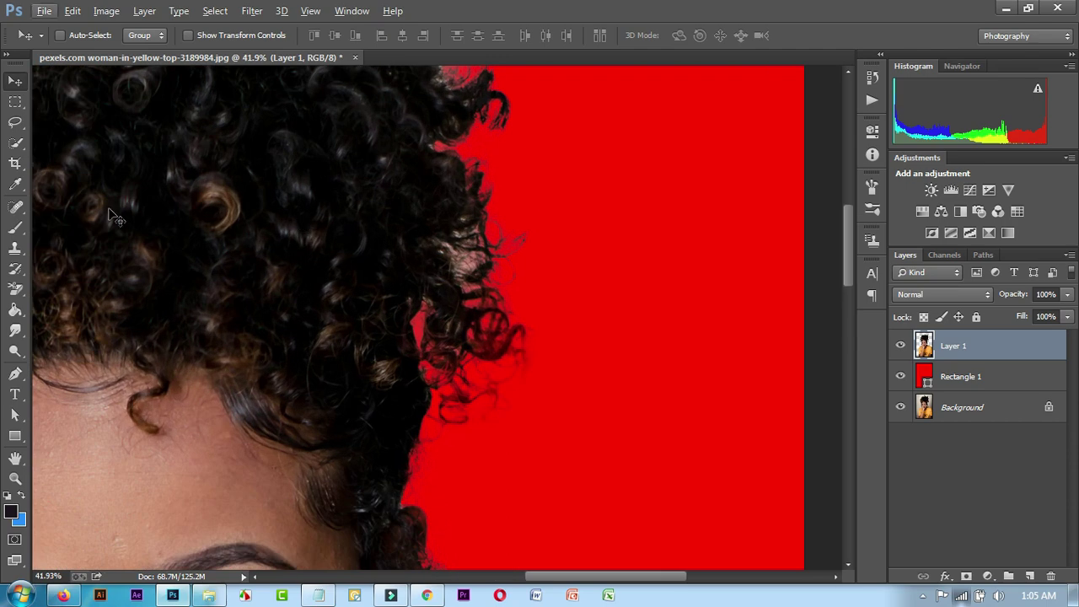
- Set up the Brush tool at 146 px with lowered opacity
{"action": "left_click", "coordinate": [16, 228]}
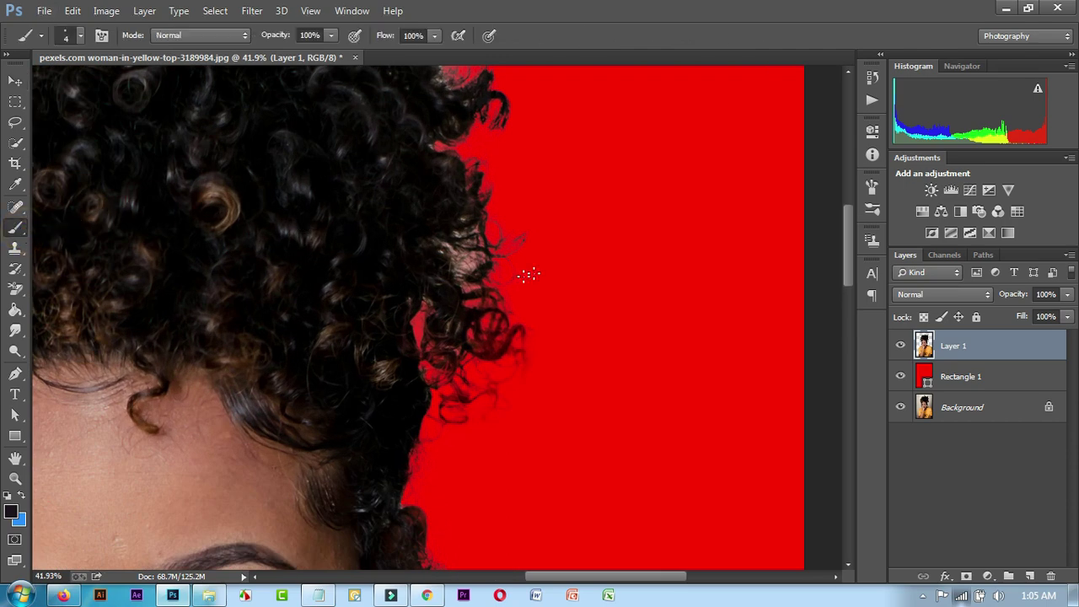
{"action": "right_click", "coordinate": [596, 259]}
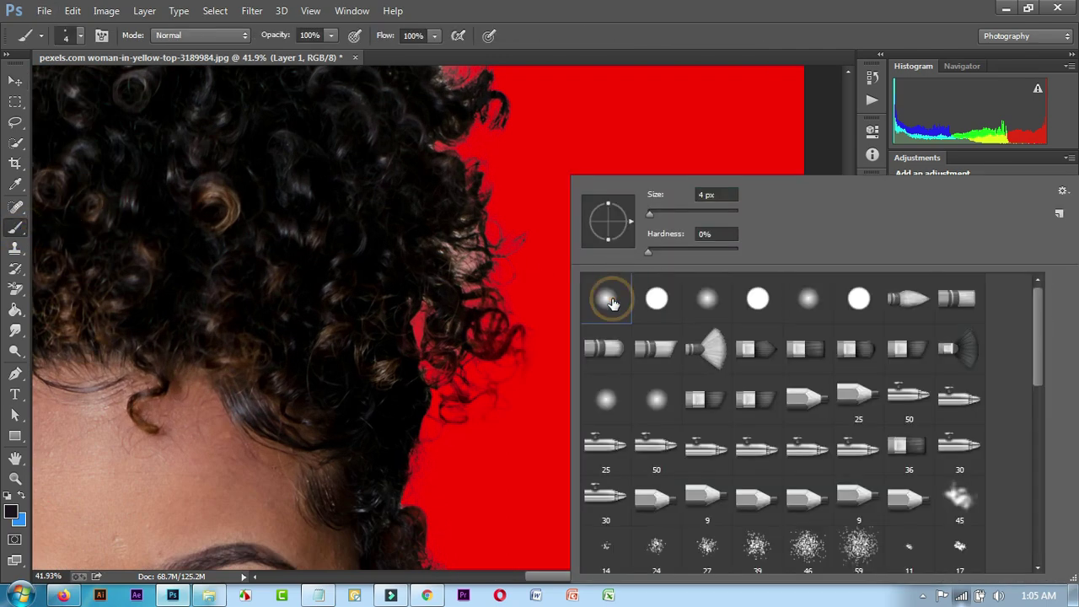
{"action": "left_click_drag", "start_coordinate": [662, 213], "coordinate": [702, 213]}
{"action": "left_click", "coordinate": [734, 21]}
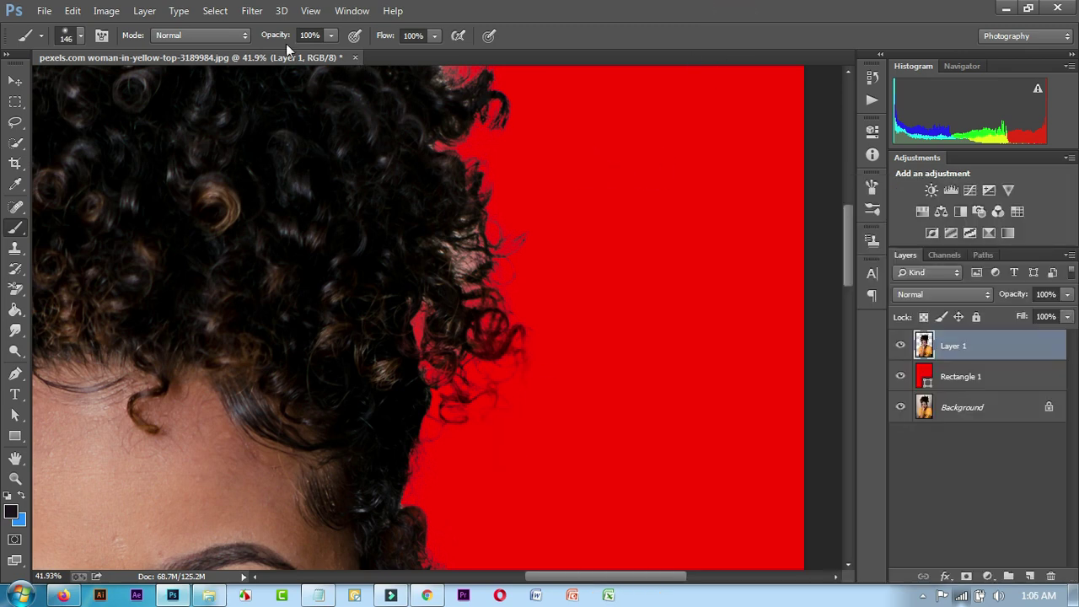
{"action": "left_click", "coordinate": [331, 35]}
{"action": "left_click_drag", "start_coordinate": [335, 53], "coordinate": [279, 65]}
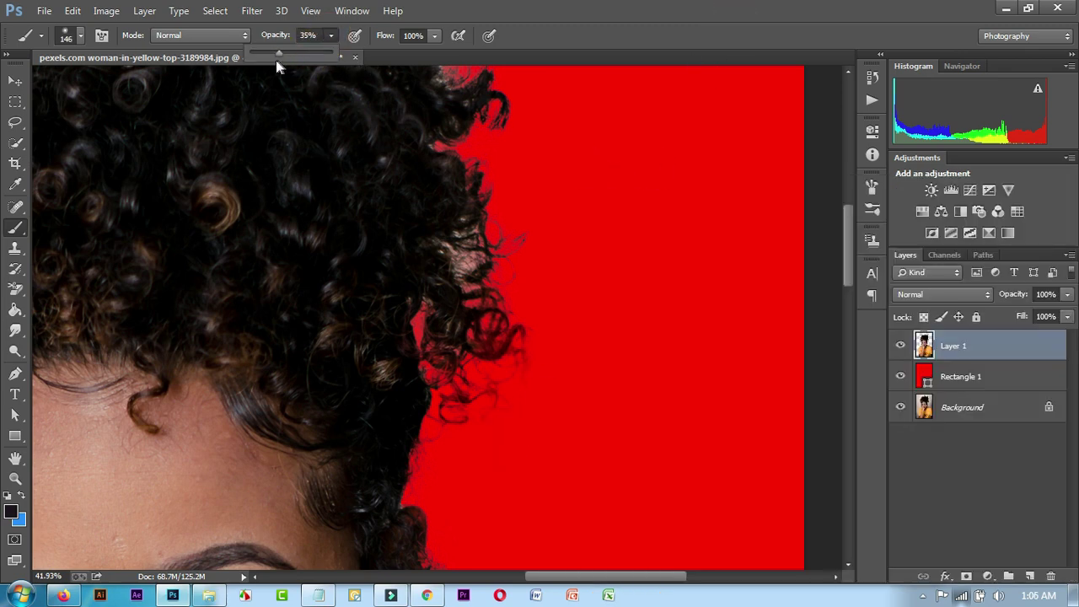
- Sample the red backdrop, paint over the light hair edge, and reselect Layer 1
{"action": "left_click", "coordinate": [639, 237], "text": "alt"}
{"action": "left_click_drag", "start_coordinate": [543, 281], "coordinate": [464, 256]}
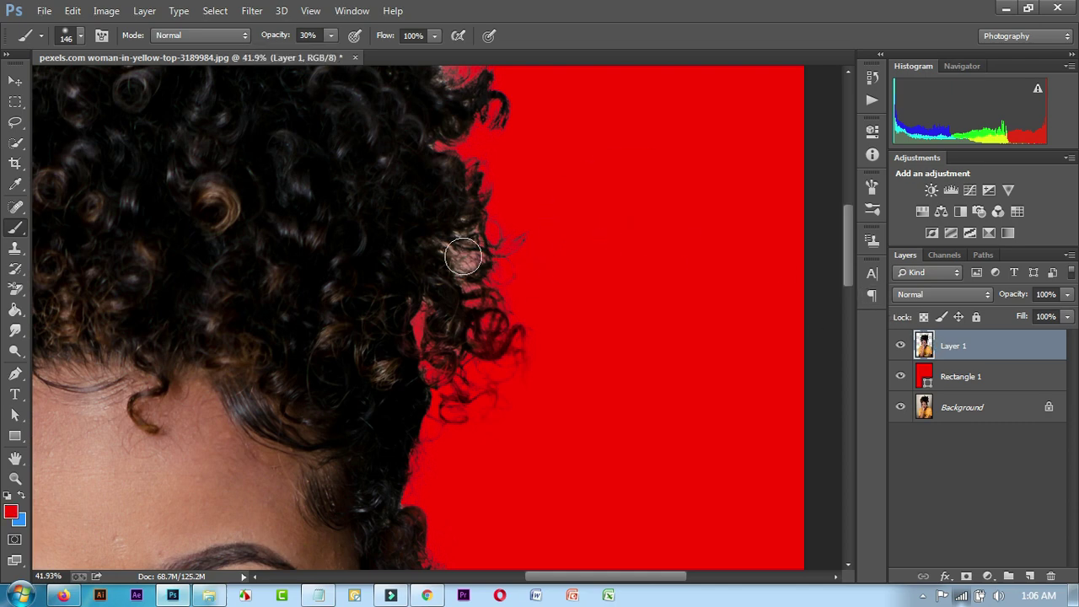
{"action": "key", "text": "alt+bracketleft"}
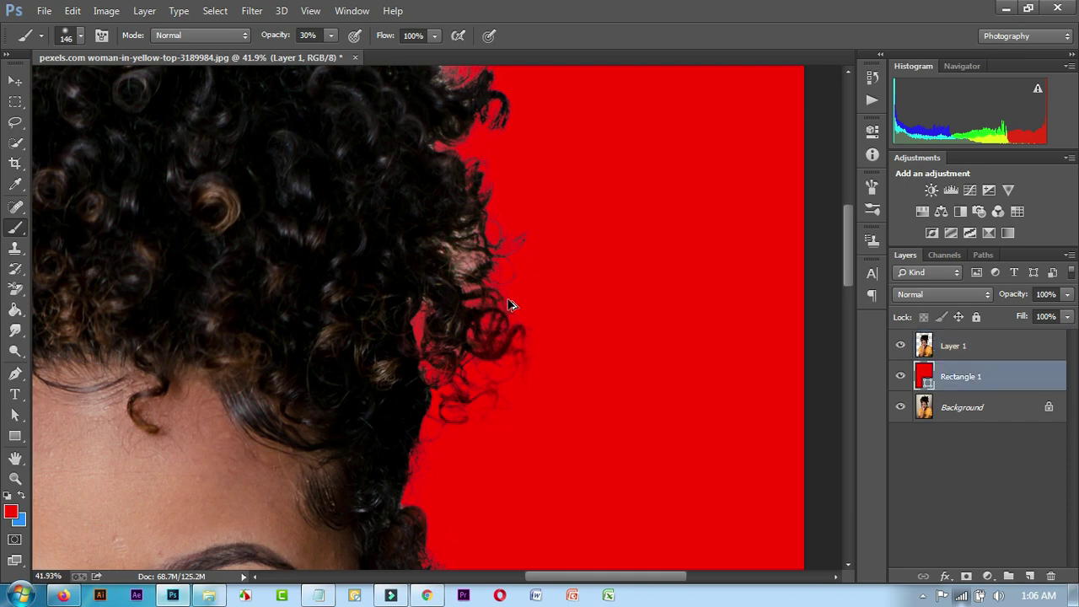
{"action": "left_click", "coordinate": [957, 347]}
- Set brush opacity to 9% and faintly tint the light hair edges red
{"action": "left_click", "coordinate": [331, 37]}
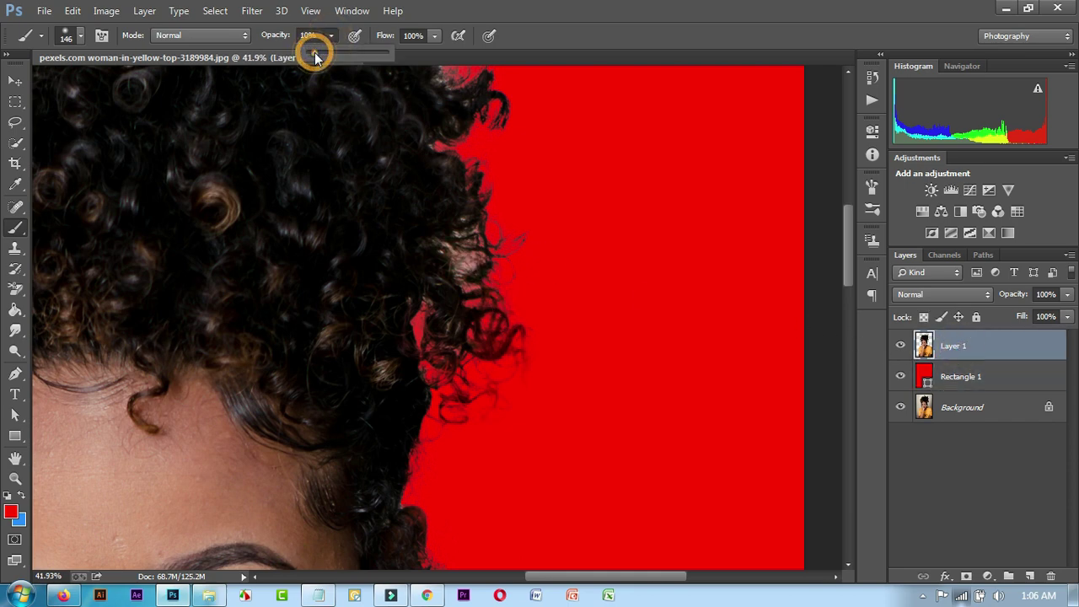
{"action": "left_click", "coordinate": [464, 257]}
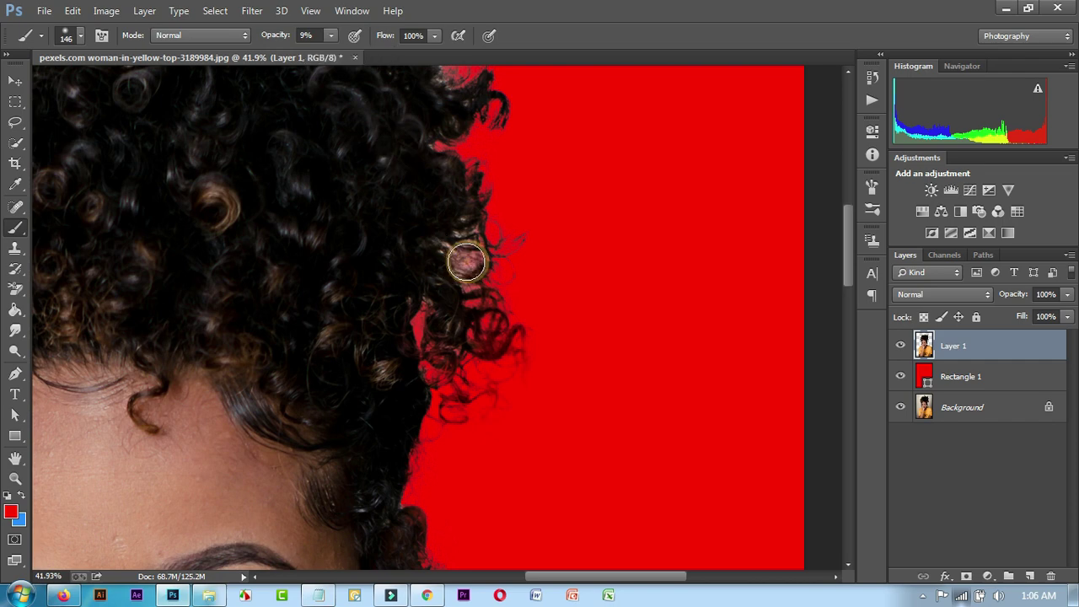
{"action": "left_click_drag", "start_coordinate": [454, 241], "coordinate": [464, 264]}
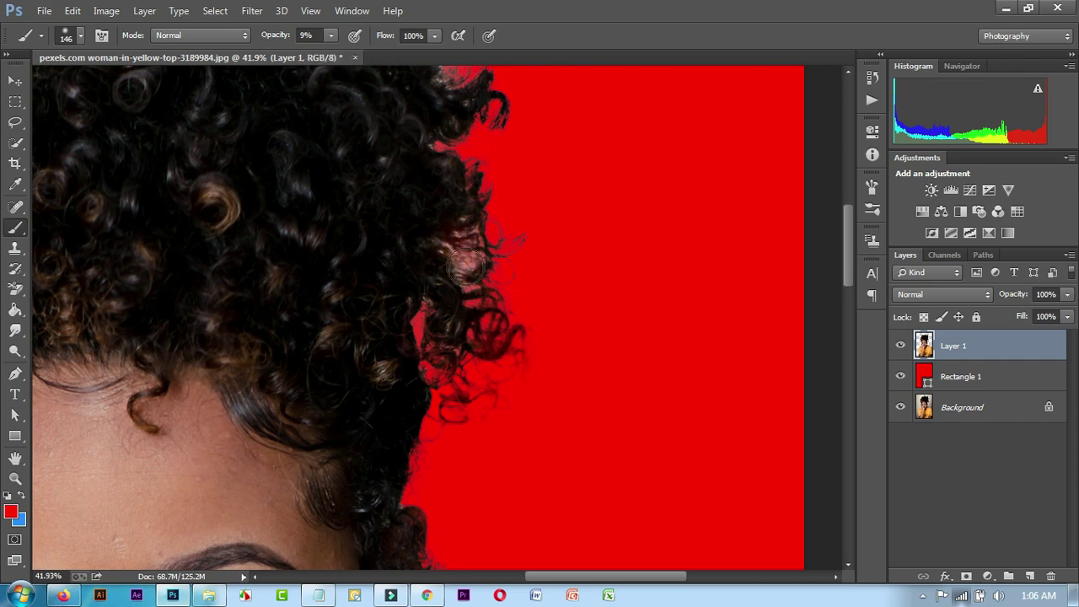
{"action": "left_click_drag", "start_coordinate": [458, 233], "coordinate": [447, 241]}
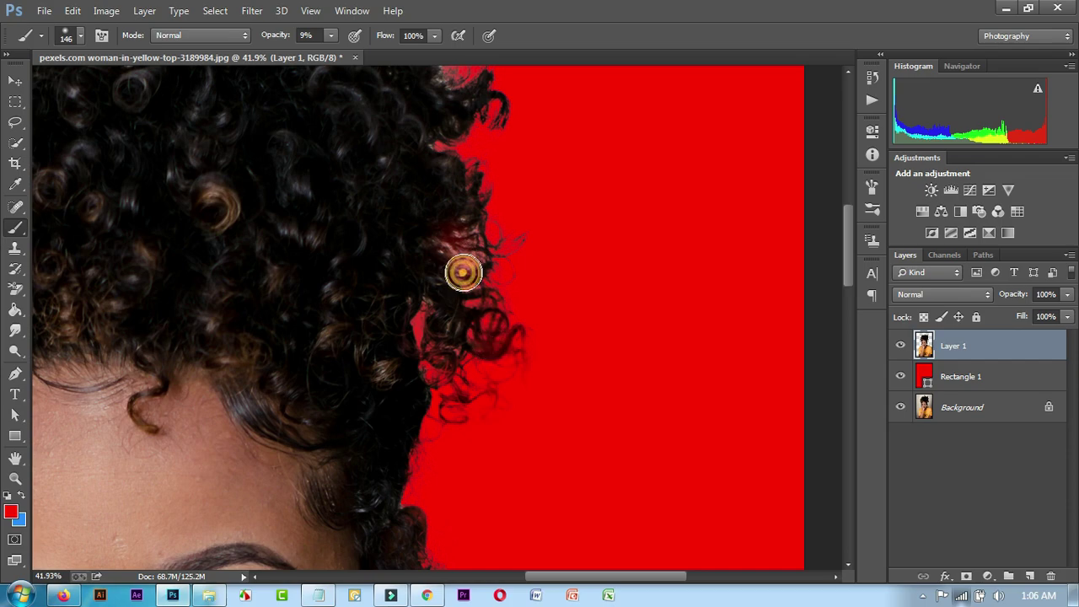
- Zoom in and out to check the red-tinted hair edges
{"action": "scroll", "coordinate": [499, 337], "scroll_direction": "down", "scroll_amount": 1}
{"action": "scroll", "coordinate": [502, 335], "scroll_direction": "down", "scroll_amount": 12}
{"action": "scroll", "coordinate": [436, 372], "scroll_direction": "up", "scroll_amount": 1}
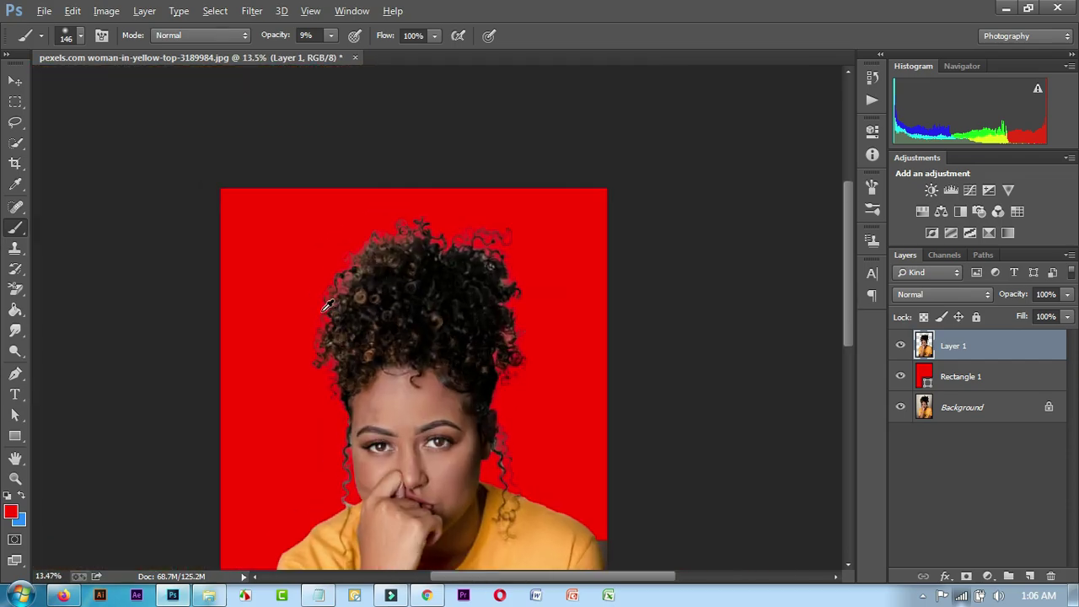
{"action": "scroll", "coordinate": [436, 371], "scroll_direction": "up", "scroll_amount": 1}
{"action": "scroll", "coordinate": [533, 242], "scroll_direction": "up", "scroll_amount": 2}
{"action": "scroll", "coordinate": [533, 245], "scroll_direction": "up", "scroll_amount": 4}
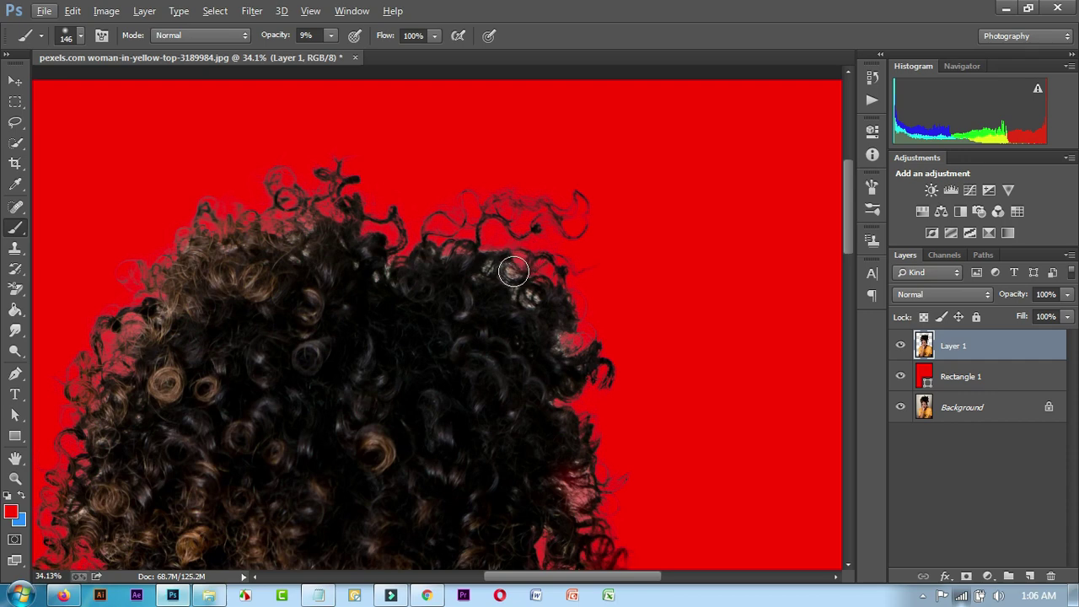
{"action": "scroll", "coordinate": [579, 327], "scroll_direction": "down", "scroll_amount": 4}
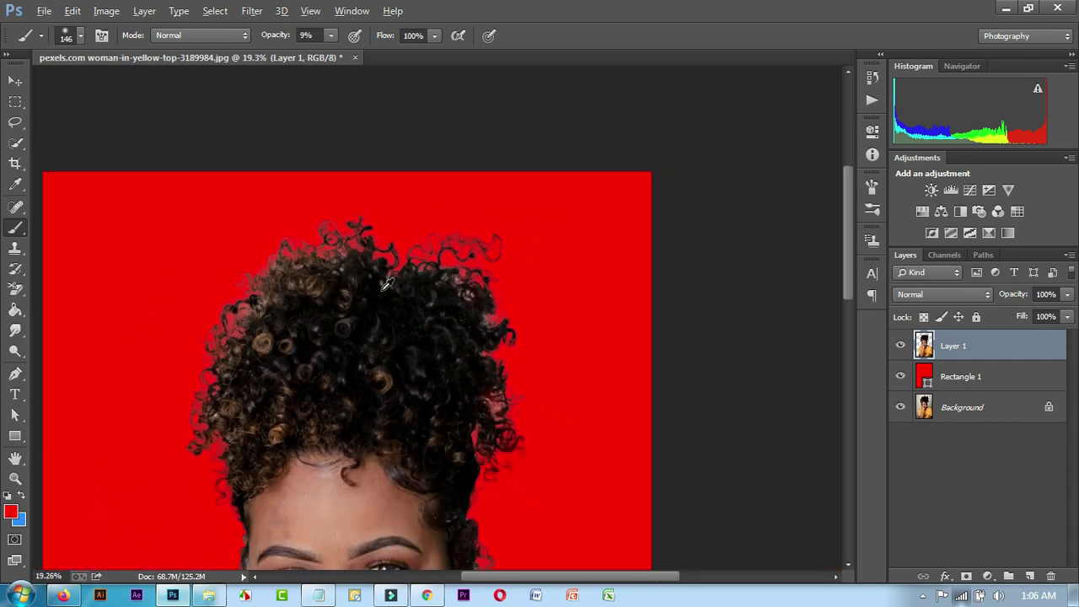
{"action": "scroll", "coordinate": [442, 312], "scroll_direction": "down", "scroll_amount": 5}
{"action": "scroll", "coordinate": [532, 255], "scroll_direction": "up", "scroll_amount": 2}
{"action": "scroll", "coordinate": [548, 265], "scroll_direction": "down", "scroll_amount": 1}
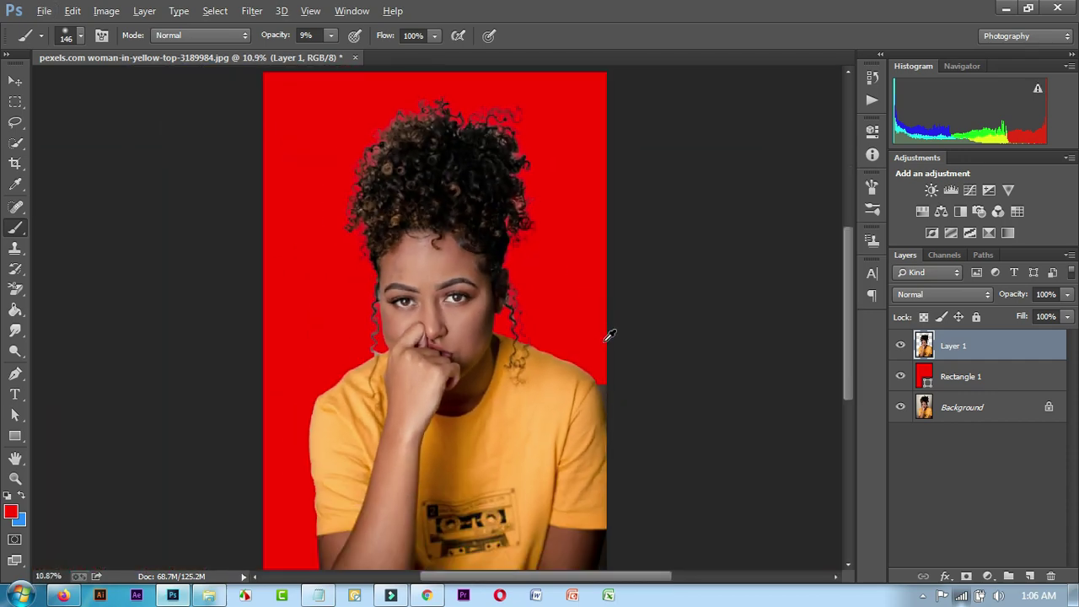
{"action": "scroll", "coordinate": [649, 388], "scroll_direction": "up", "scroll_amount": 2}
{"action": "scroll", "coordinate": [613, 402], "scroll_direction": "up", "scroll_amount": 1}
{"action": "scroll", "coordinate": [611, 402], "scroll_direction": "up", "scroll_amount": 2}
{"action": "scroll", "coordinate": [609, 402], "scroll_direction": "up", "scroll_amount": 1}
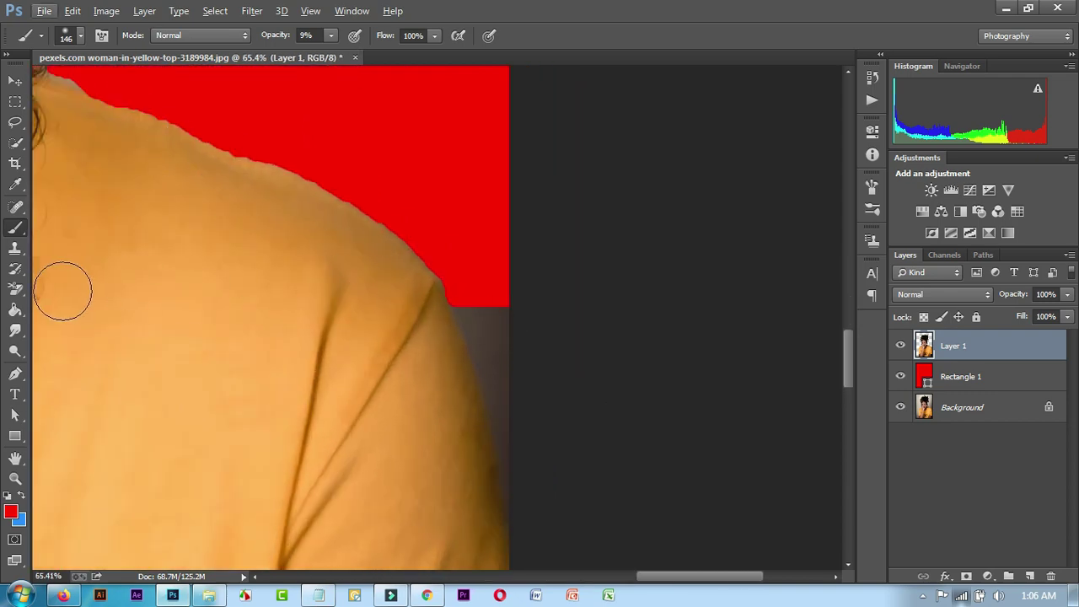
{"action": "left_click", "coordinate": [14, 373]}
- Start a Pen outline from the hair edge down the right shoulder, then discard it
{"action": "left_click_drag", "start_coordinate": [346, 207], "coordinate": [481, 328]}
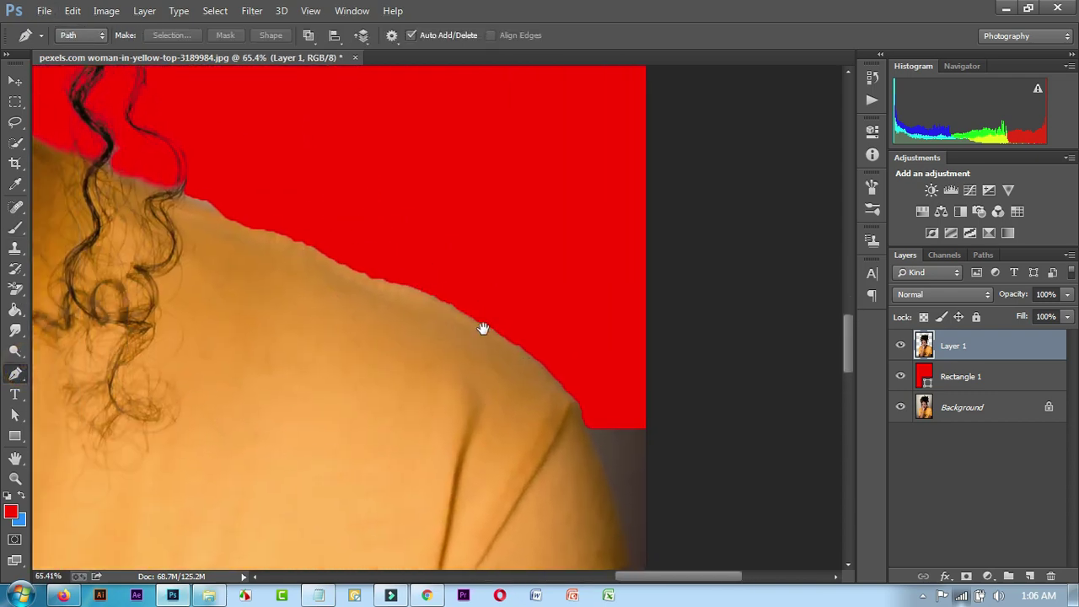
{"action": "scroll", "coordinate": [446, 297], "scroll_direction": "down", "scroll_amount": 1}
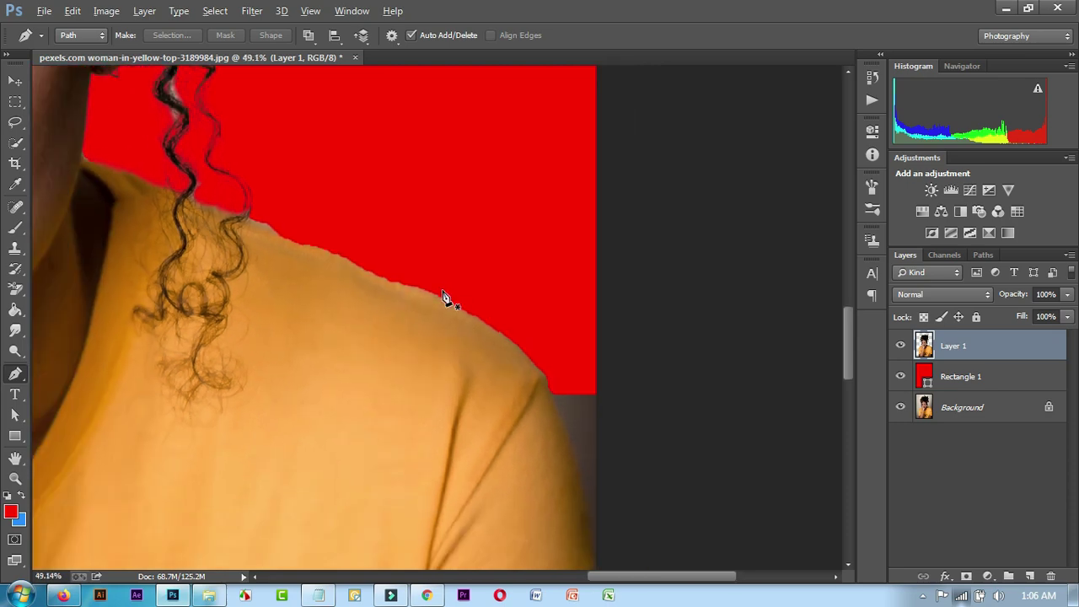
{"action": "left_click", "coordinate": [248, 220]}
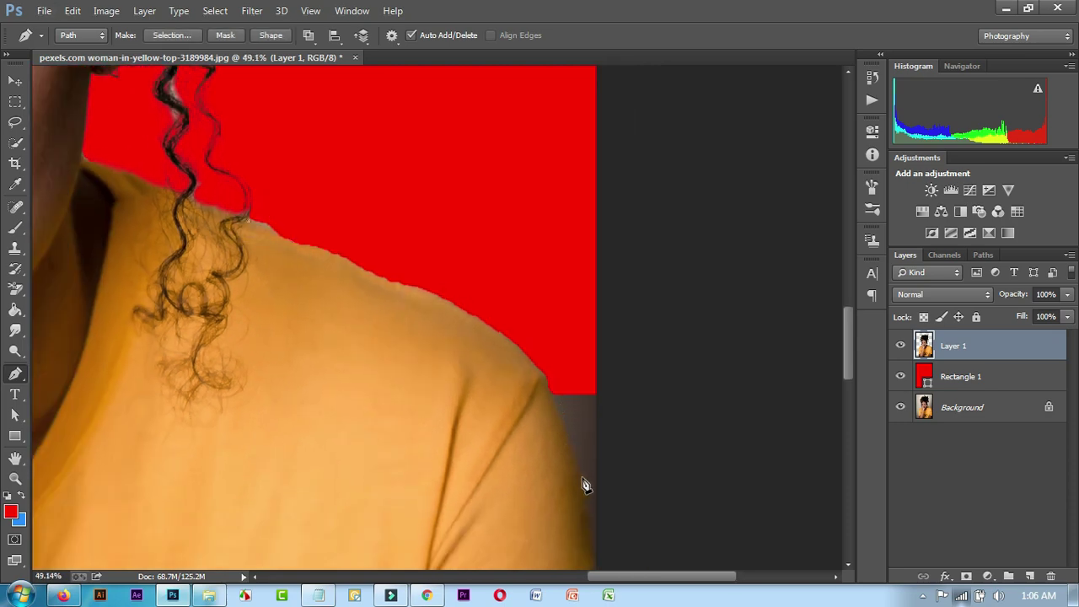
{"action": "scroll", "coordinate": [590, 506], "scroll_direction": "down", "scroll_amount": 1}
{"action": "scroll", "coordinate": [604, 512], "scroll_direction": "down", "scroll_amount": 1}
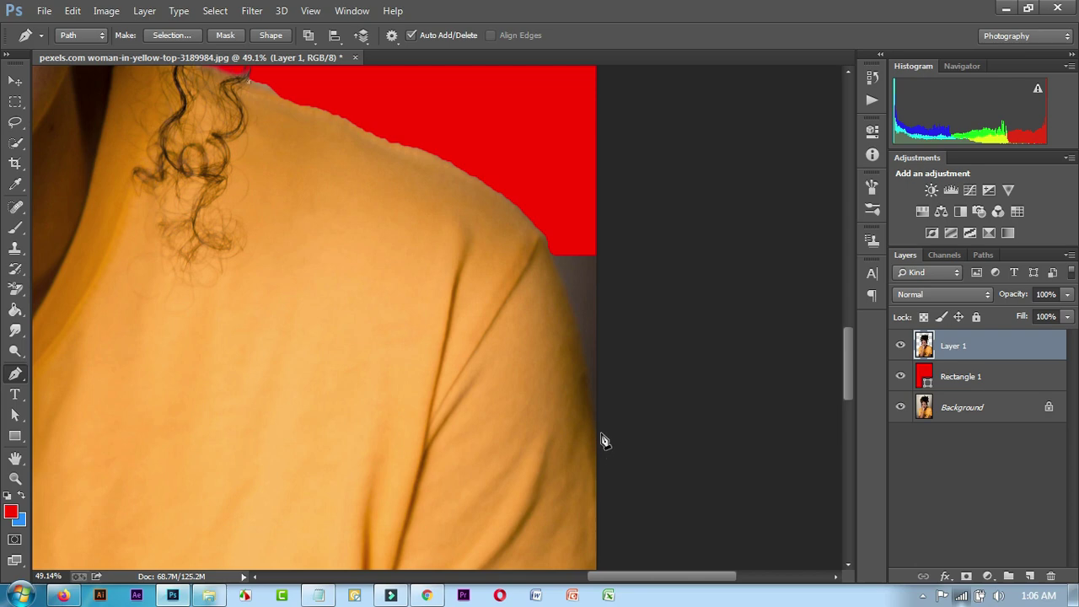
{"action": "left_click_drag", "start_coordinate": [600, 434], "coordinate": [602, 499]}
{"action": "mouse_move", "coordinate": [600, 371]}
{"action": "left_mouse_down"}
{"action": "mouse_move", "coordinate": [557, 144]}
{"action": "mouse_move", "coordinate": [595, 209]}
{"action": "left_mouse_up"}
{"action": "key", "text": "ctrl+z"}
{"action": "key", "text": "Escape"}
- Trace the grey strip beside the right shoulder, load it as a selection, delete it to red, and deselect
{"action": "mouse_move", "coordinate": [518, 209]}
{"action": "left_mouse_down"}
{"action": "mouse_move", "coordinate": [533, 239]}
{"action": "mouse_move", "coordinate": [547, 236]}
{"action": "left_mouse_up"}
{"action": "left_click", "coordinate": [601, 432], "text": "ctrl"}
{"action": "left_click_drag", "start_coordinate": [611, 474], "coordinate": [610, 500]}
{"action": "left_click", "coordinate": [603, 435], "text": "alt"}
{"action": "scroll", "coordinate": [602, 438], "scroll_direction": "down", "scroll_amount": 2, "text": "alt"}
{"action": "left_click_drag", "start_coordinate": [661, 338], "coordinate": [662, 322]}
{"action": "left_click_drag", "start_coordinate": [632, 227], "coordinate": [475, 183]}
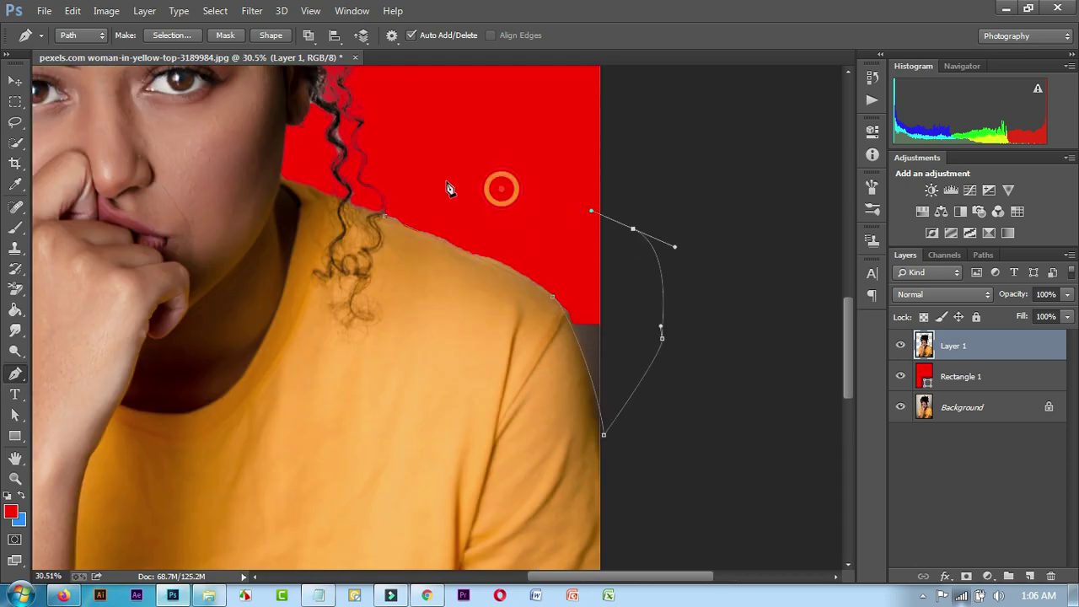
{"action": "left_click", "coordinate": [385, 217]}
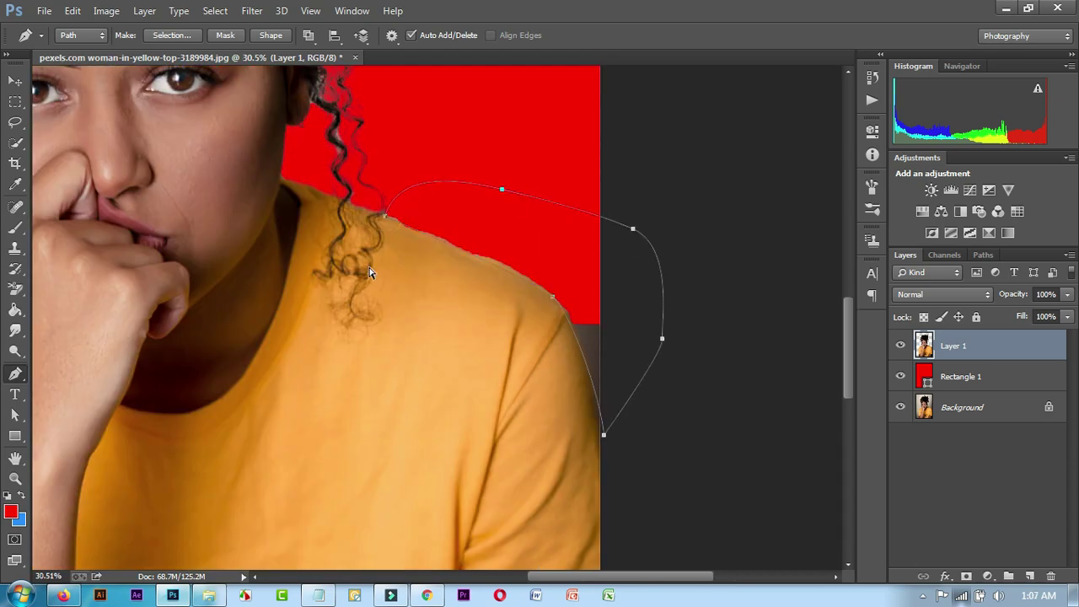
{"action": "key", "text": "ctrl+Return"}
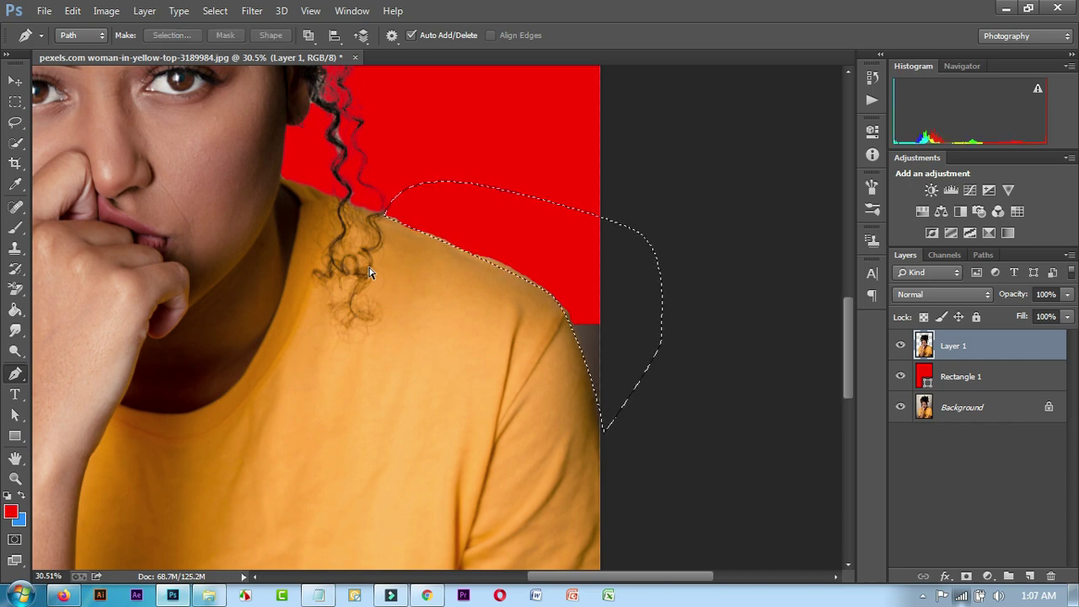
{"action": "key", "text": "Delete"}
{"action": "key", "text": "ctrl+d"}
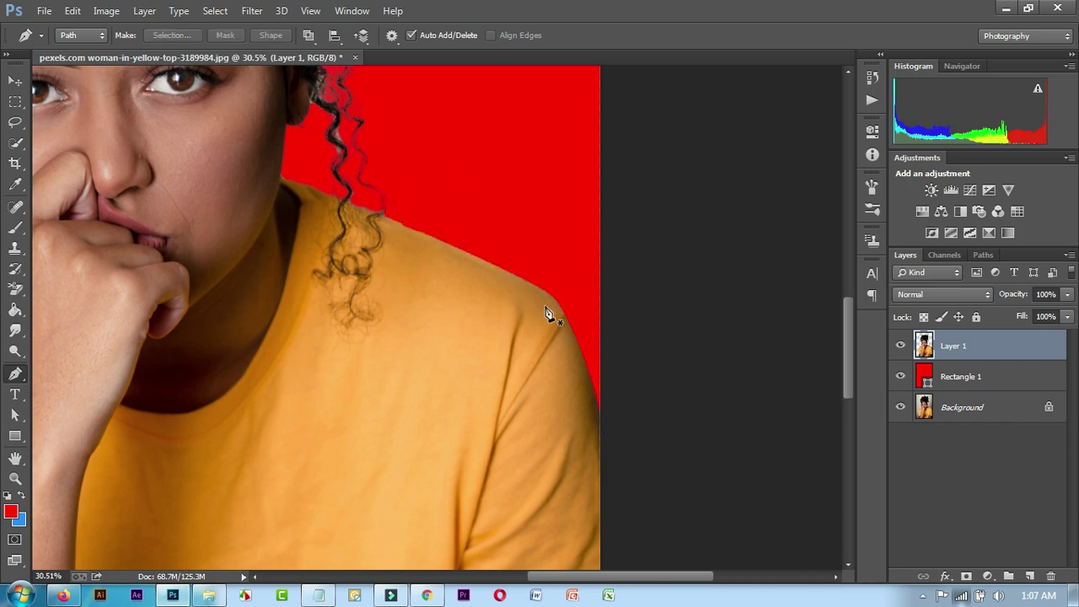
- Begin a Pen outline at the neck curl and trace down the left shoulder
{"action": "scroll", "coordinate": [552, 338], "scroll_direction": "down", "scroll_amount": 3}
{"action": "scroll", "coordinate": [148, 374], "scroll_direction": "up", "scroll_amount": 1}
{"action": "scroll", "coordinate": [149, 374], "scroll_direction": "up", "scroll_amount": 1}
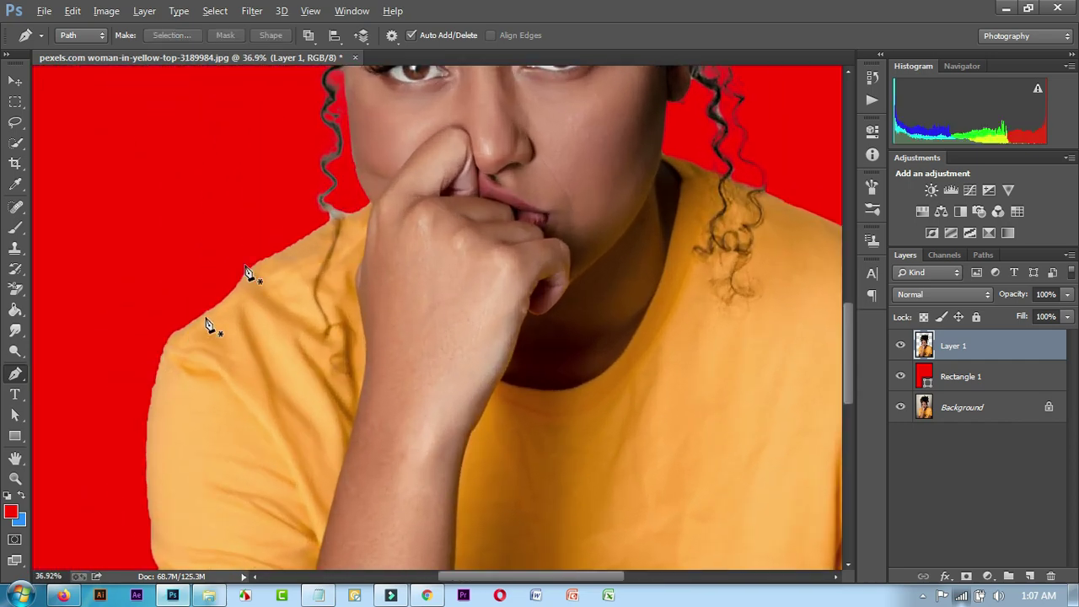
{"action": "scroll", "coordinate": [313, 181], "scroll_direction": "up", "scroll_amount": 1}
{"action": "scroll", "coordinate": [453, 138], "scroll_direction": "up", "scroll_amount": 1}
{"action": "scroll", "coordinate": [452, 139], "scroll_direction": "up", "scroll_amount": 1}
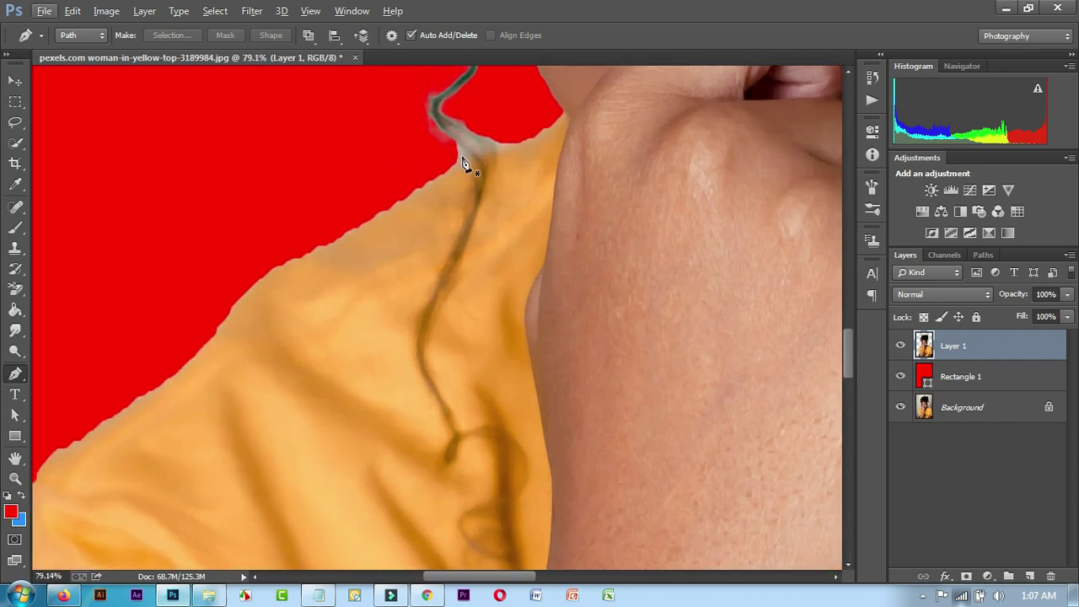
{"action": "left_click", "coordinate": [468, 159]}
{"action": "left_click_drag", "start_coordinate": [286, 269], "coordinate": [268, 277]}
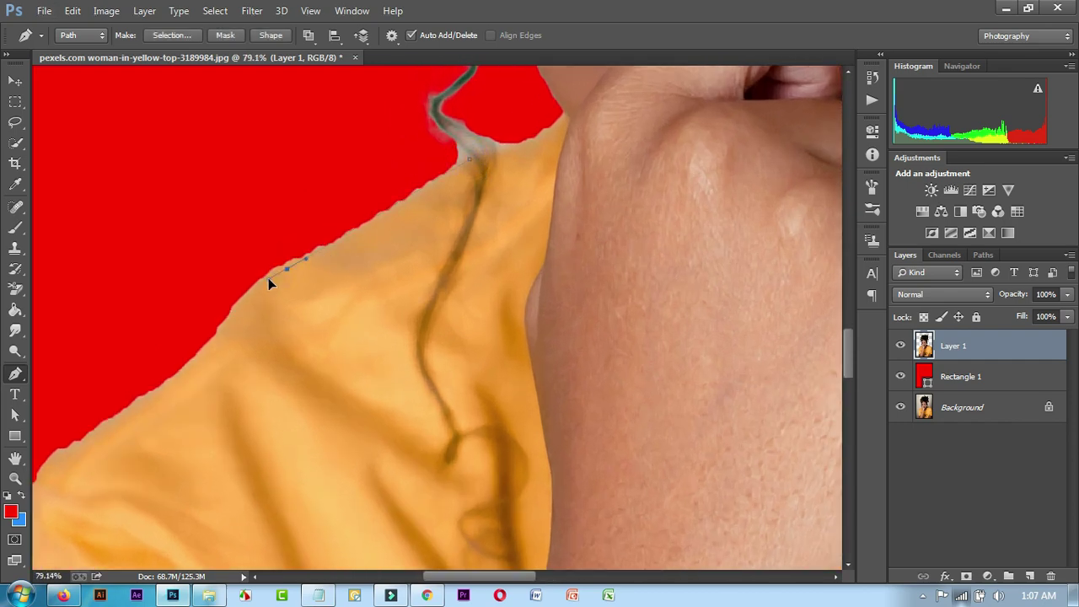
{"action": "left_click_drag", "start_coordinate": [164, 381], "coordinate": [139, 408]}
{"action": "left_click_drag", "start_coordinate": [295, 254], "coordinate": [505, 5]}
{"action": "left_click_drag", "start_coordinate": [235, 225], "coordinate": [212, 325]}
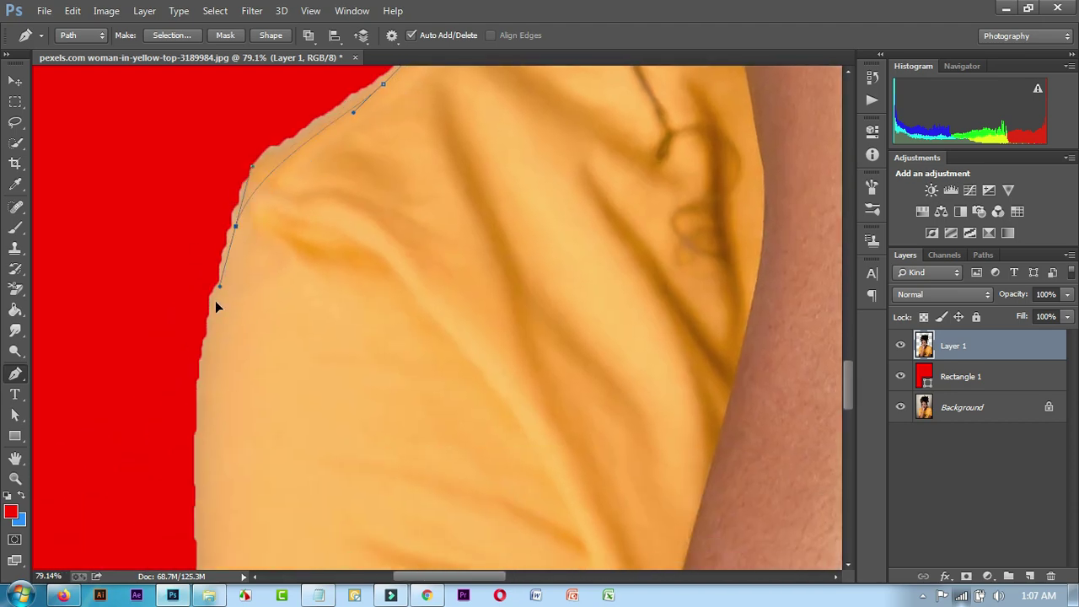
- Continue the outline along the sleeve and arm to a corner point at the image's bottom edge
{"action": "scroll", "coordinate": [380, 152], "scroll_direction": "down", "scroll_amount": 2}
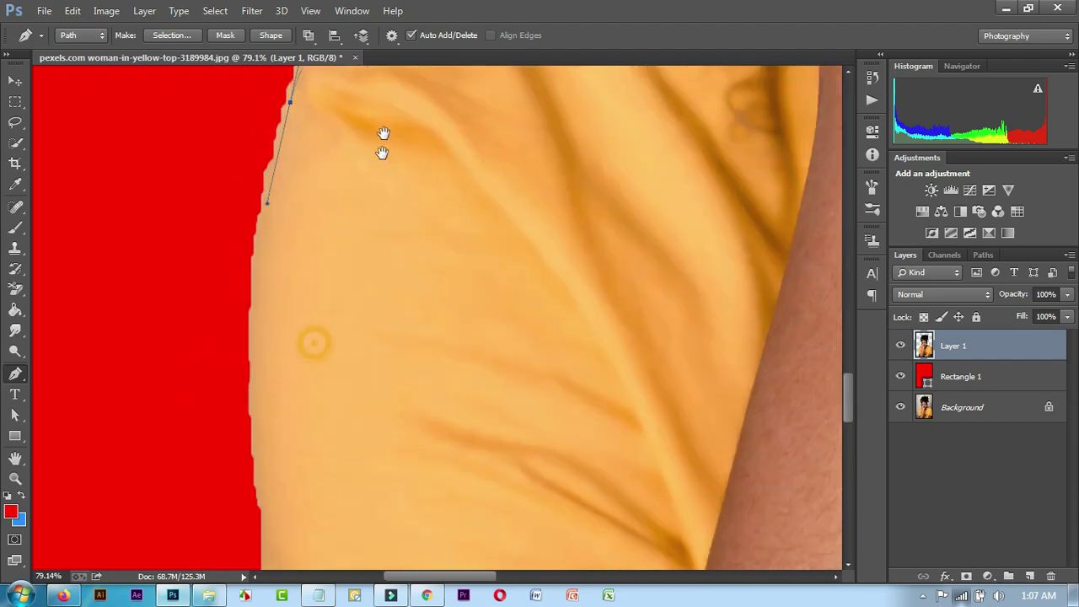
{"action": "scroll", "coordinate": [362, 149], "scroll_direction": "down", "scroll_amount": 2}
{"action": "scroll", "coordinate": [330, 165], "scroll_direction": "down", "scroll_amount": 2}
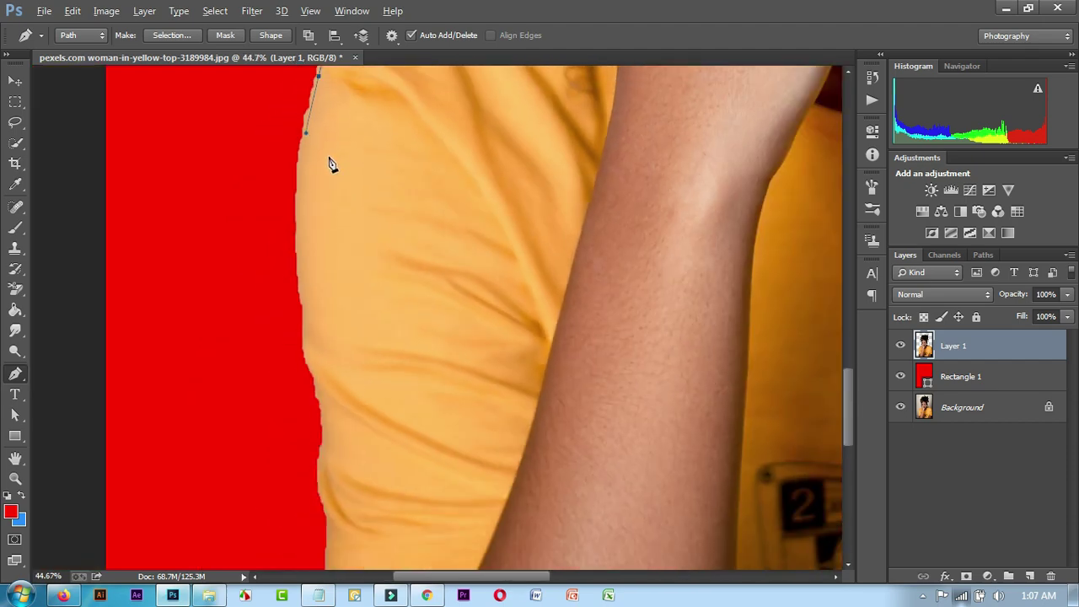
{"action": "left_click", "coordinate": [301, 311]}
{"action": "left_click_drag", "start_coordinate": [304, 330], "coordinate": [319, 408]}
{"action": "left_click_drag", "start_coordinate": [340, 436], "coordinate": [310, 237]}
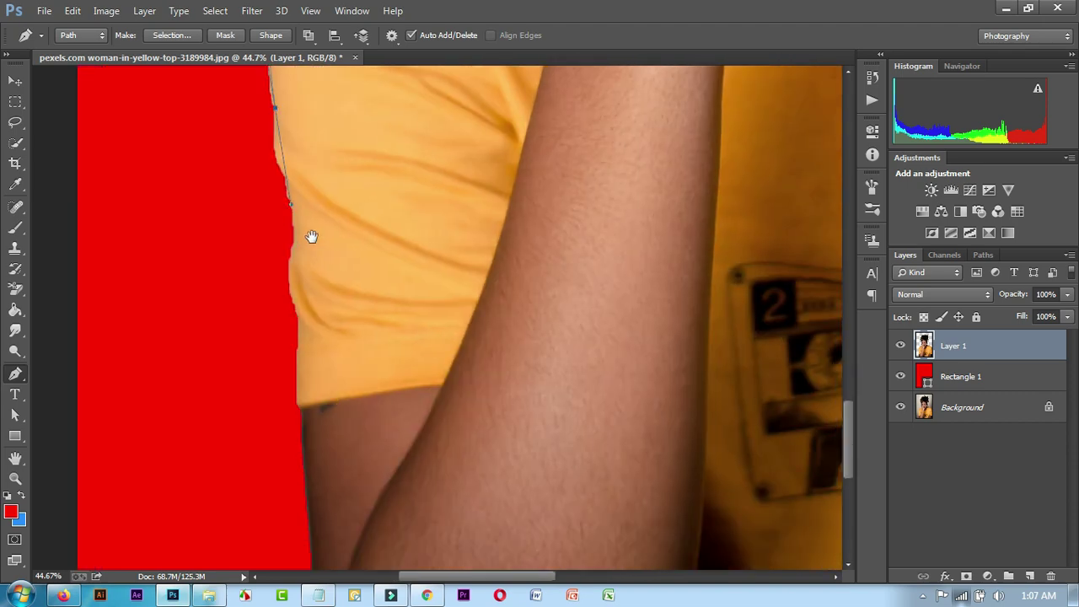
{"action": "left_click", "coordinate": [302, 425]}
{"action": "key", "text": "ctrl+alt+z"}
{"action": "key", "text": "ctrl+alt+z"}
{"action": "key", "text": "ctrl+alt+z"}
{"action": "left_click", "coordinate": [296, 263]}
{"action": "left_click", "coordinate": [299, 310]}
{"action": "left_click_drag", "start_coordinate": [339, 341], "coordinate": [345, 141]}
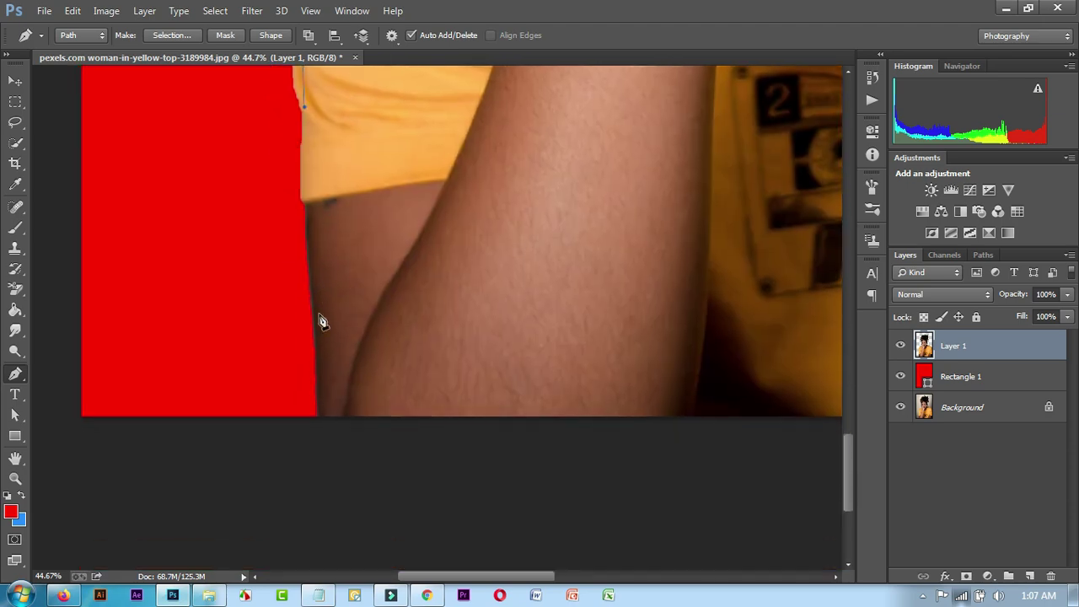
{"action": "left_click", "coordinate": [324, 427]}
{"action": "left_click", "coordinate": [323, 426], "text": "ctrl"}
- Close the outline through the grey area, load it as a selection, and deselect
{"action": "scroll", "coordinate": [320, 430], "scroll_direction": "down", "scroll_amount": 5}
{"action": "left_click_drag", "start_coordinate": [251, 456], "coordinate": [196, 430]}
{"action": "left_click_drag", "start_coordinate": [154, 342], "coordinate": [154, 207]}
{"action": "left_click_drag", "start_coordinate": [389, 131], "coordinate": [444, 182]}
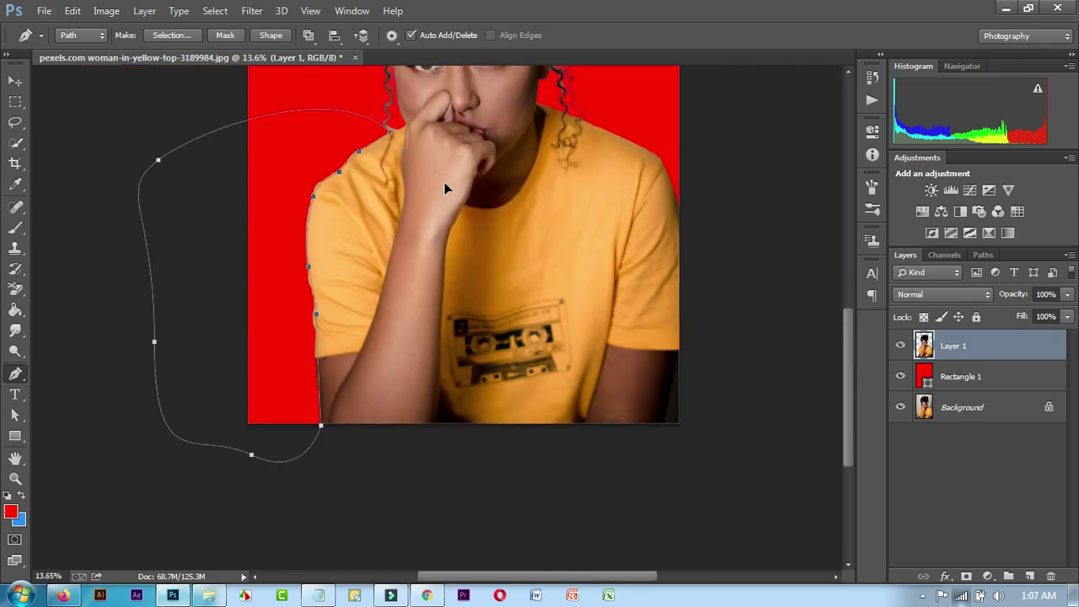
{"action": "key", "text": "ctrl+Return"}
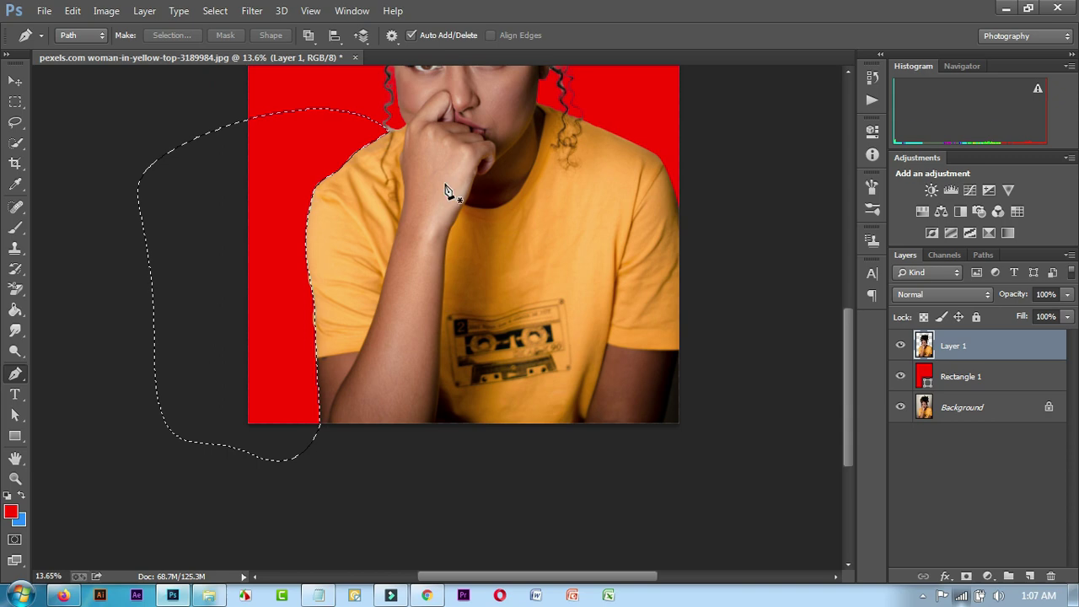
{"action": "key", "text": "ctrl+d"}
{"action": "scroll", "coordinate": [434, 193], "scroll_direction": "down", "scroll_amount": 3}
{"action": "scroll", "coordinate": [548, 181], "scroll_direction": "up", "scroll_amount": 2}
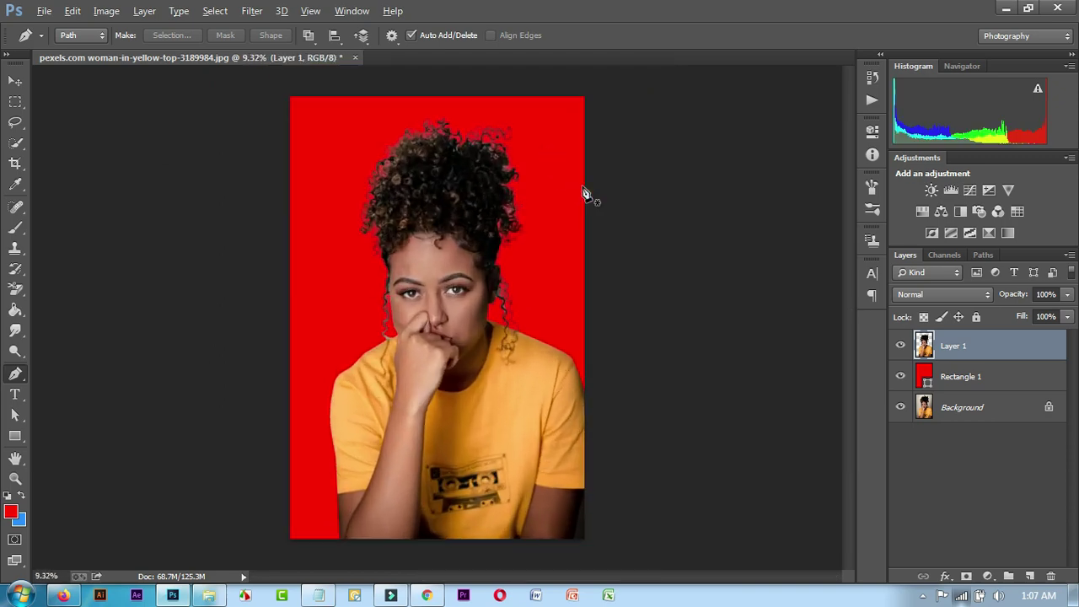
{"action": "scroll", "coordinate": [634, 178], "scroll_direction": "up", "scroll_amount": 2}
{"action": "scroll", "coordinate": [633, 178], "scroll_direction": "up", "scroll_amount": 1}
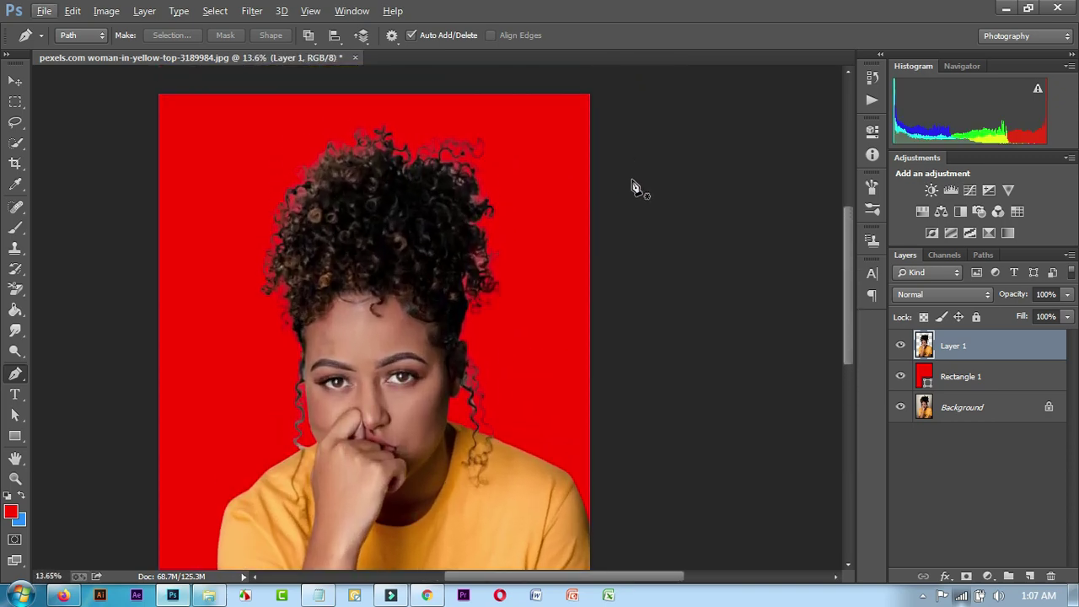
{"action": "scroll", "coordinate": [510, 129], "scroll_direction": "up", "scroll_amount": 1}
{"action": "scroll", "coordinate": [510, 129], "scroll_direction": "up", "scroll_amount": 1}
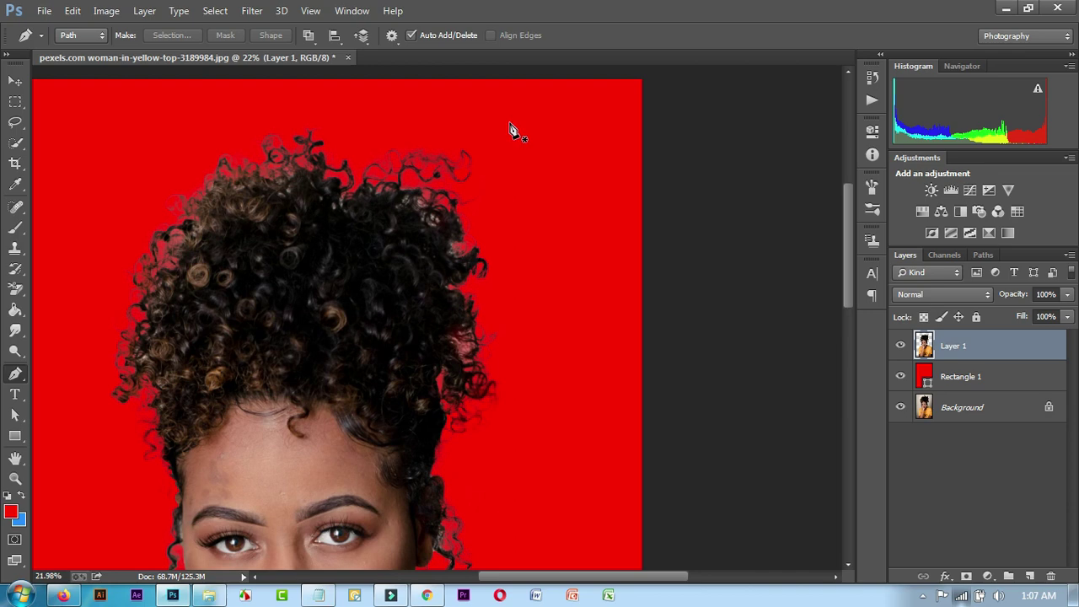
{"action": "scroll", "coordinate": [510, 129], "scroll_direction": "up", "scroll_amount": 1}
{"action": "scroll", "coordinate": [510, 129], "scroll_direction": "down", "scroll_amount": 2}
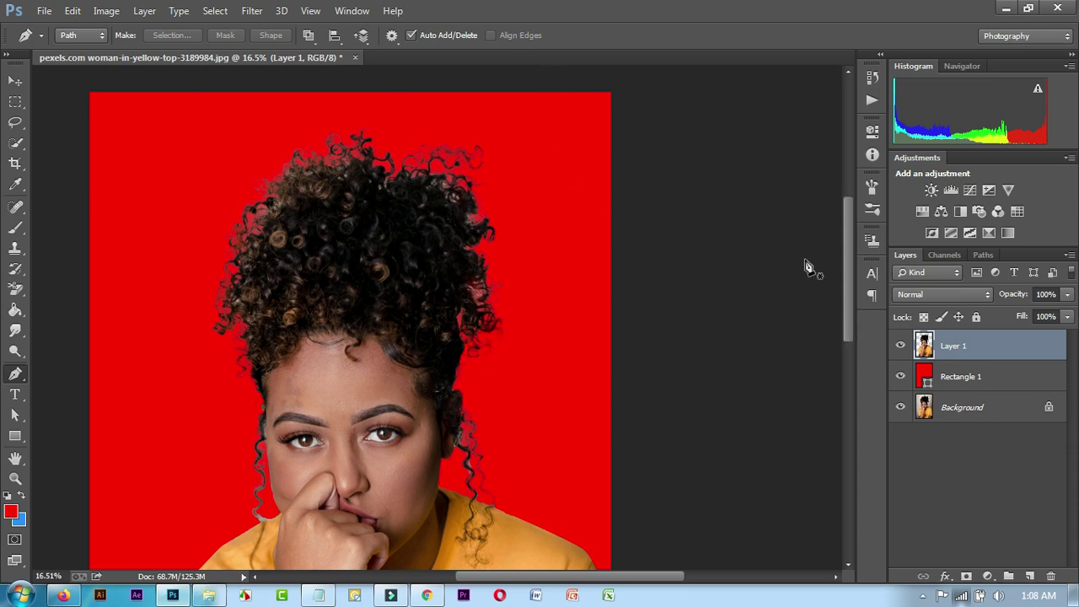
{"action": "scroll", "coordinate": [665, 236], "scroll_direction": "down", "scroll_amount": 1}
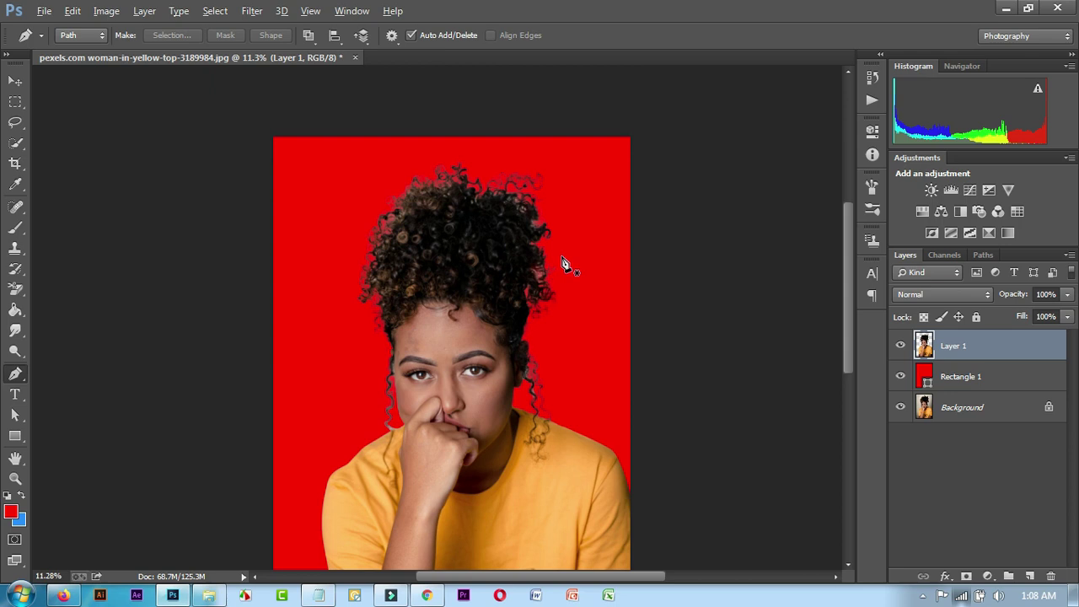
{"action": "scroll", "coordinate": [564, 270], "scroll_direction": "down", "scroll_amount": 1}
{"action": "scroll", "coordinate": [590, 269], "scroll_direction": "down", "scroll_amount": 1}
{"action": "scroll", "coordinate": [645, 269], "scroll_direction": "up", "scroll_amount": 2}
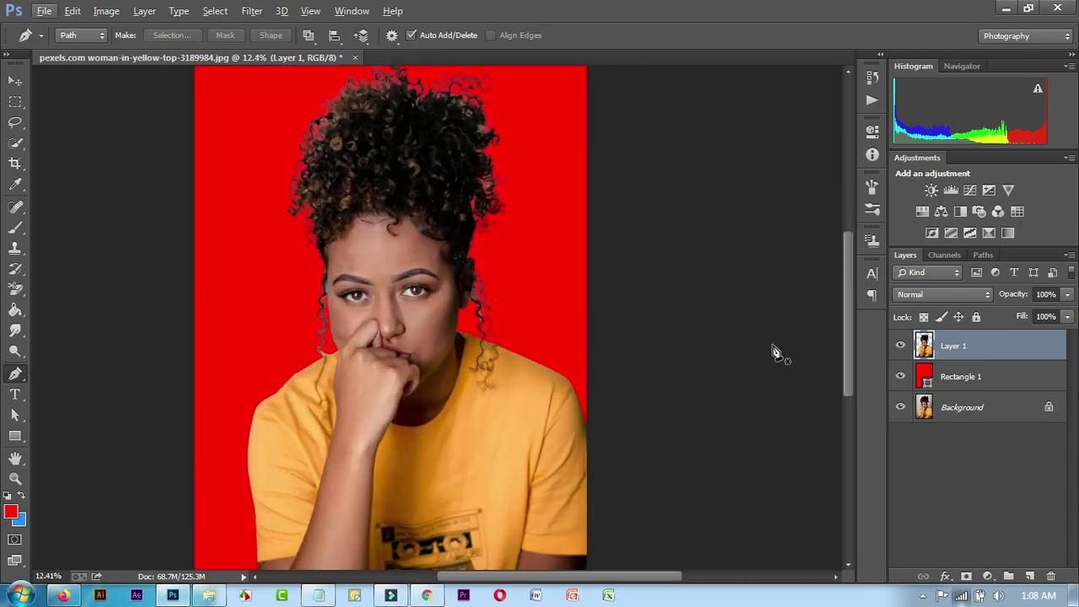
{"action": "scroll", "coordinate": [436, 103], "scroll_direction": "up", "scroll_amount": 2}
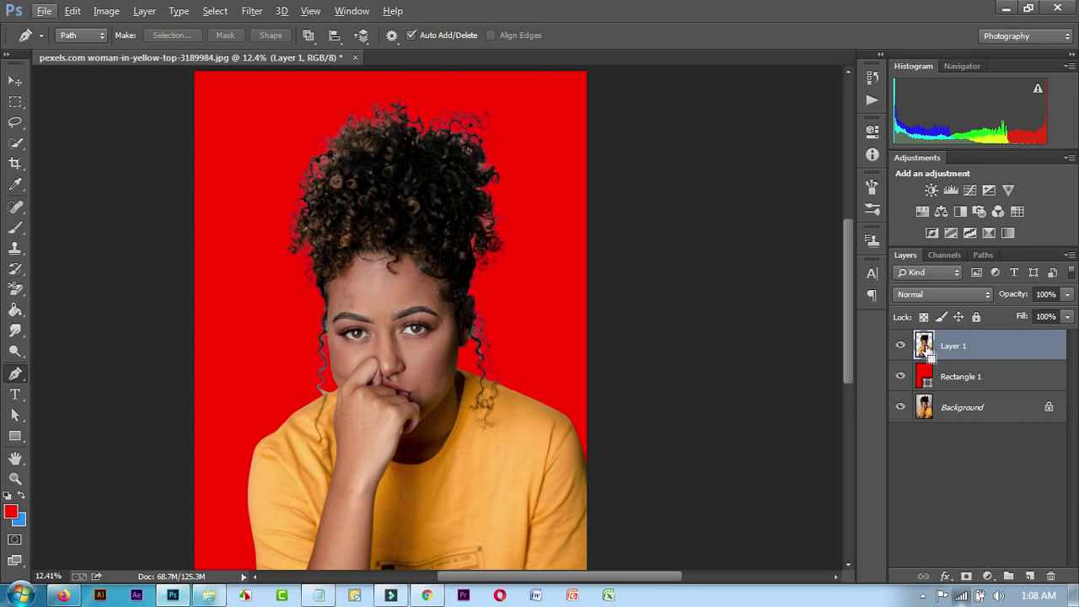
{"action": "left_click", "coordinate": [924, 345], "text": "ctrl"}
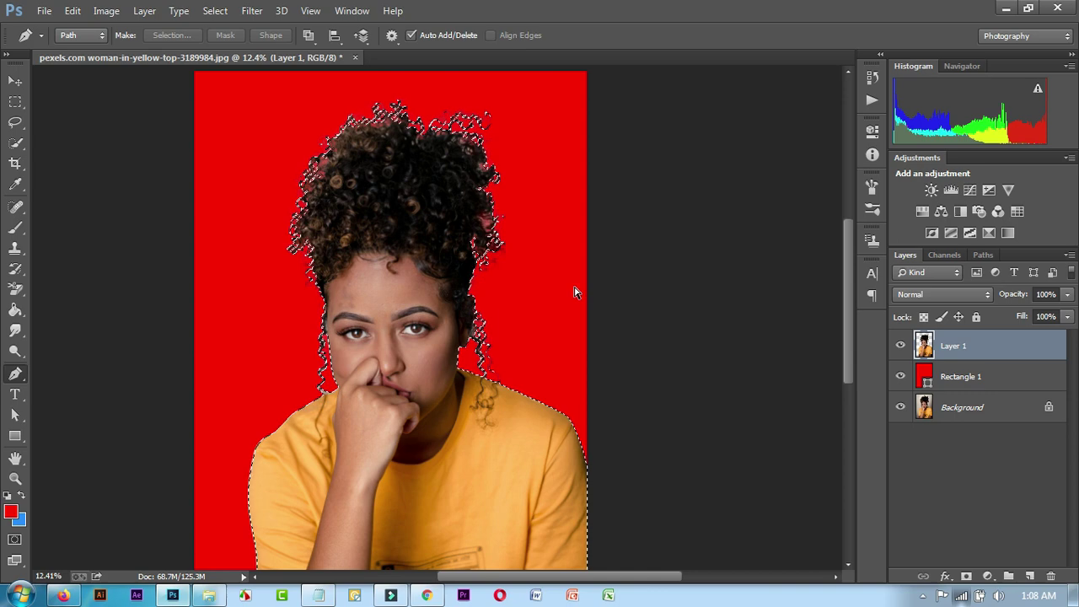
- Load Layer 1's outline, invert it to the background with Ctrl+Shift+I, and deselect
{"action": "key", "text": "ctrl+shift+i"}
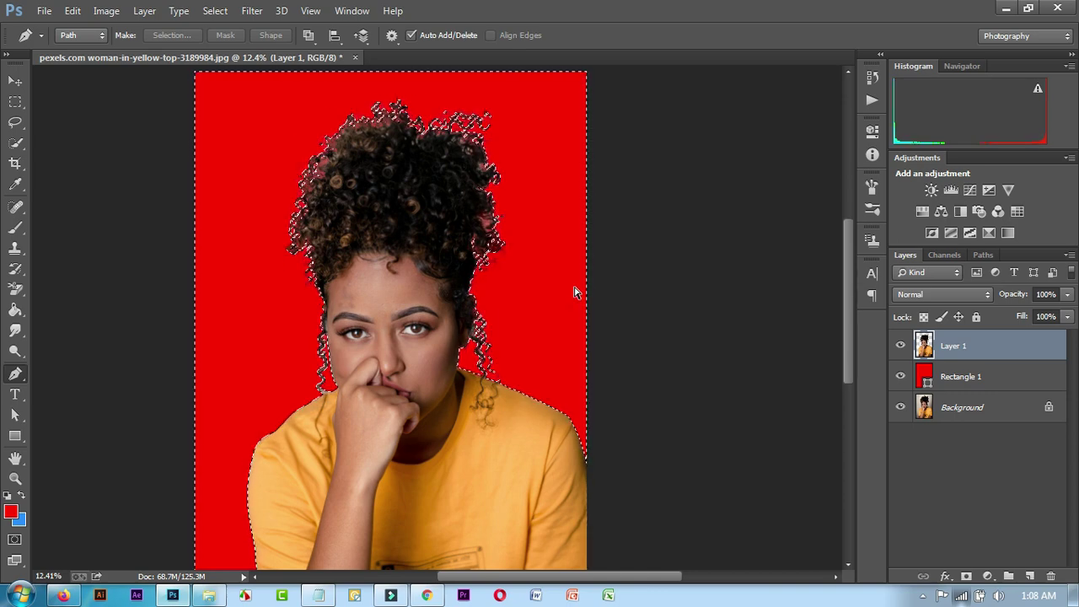
{"action": "key", "text": "ctrl+d"}
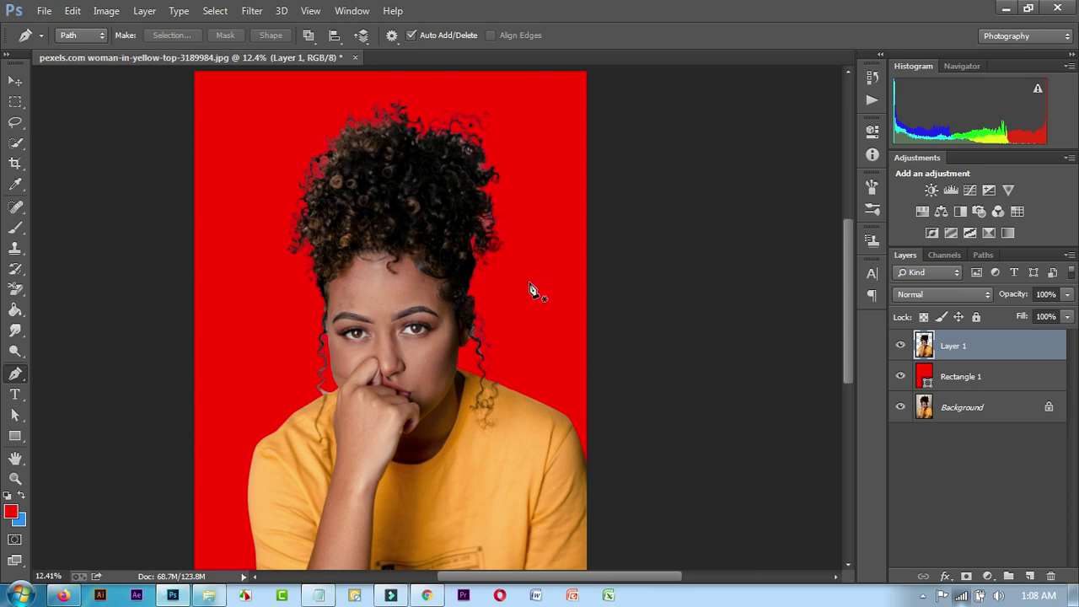
{"action": "left_click", "coordinate": [923, 345], "text": "ctrl"}
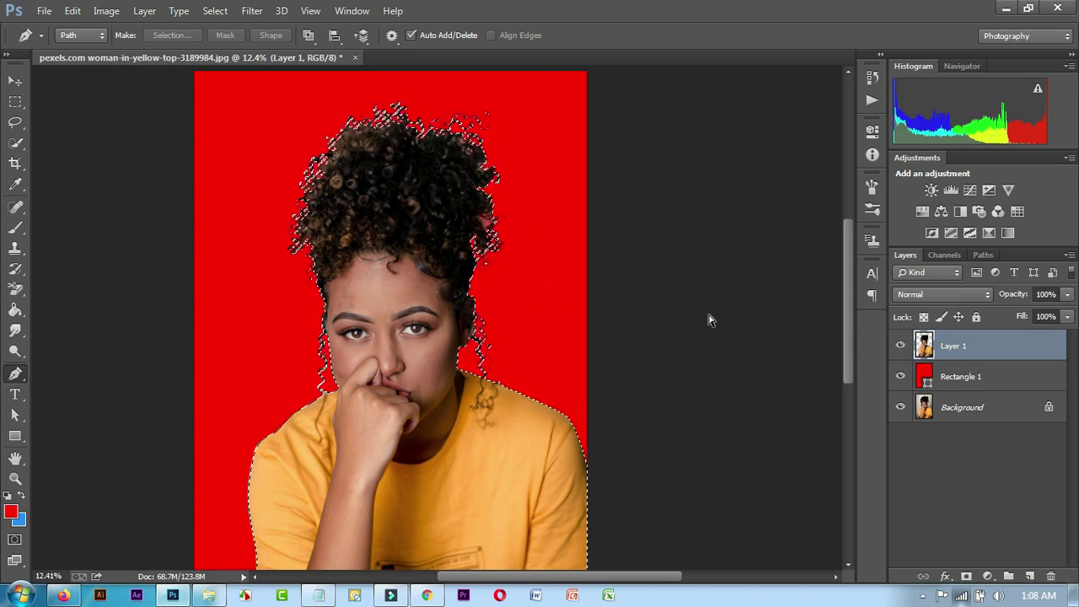
{"action": "key", "text": "ctrl+shift+i"}
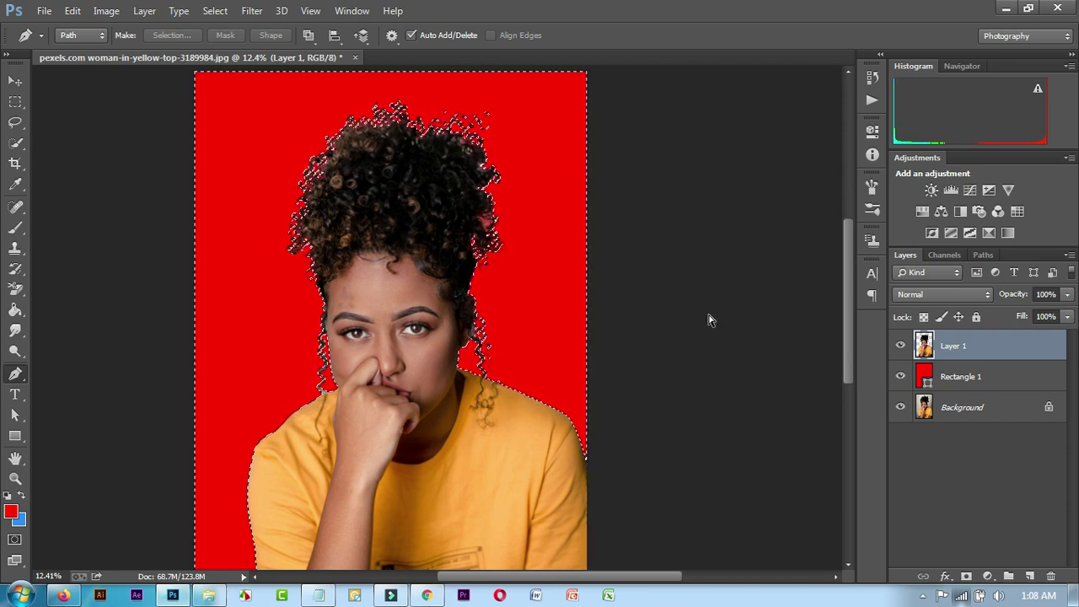
{"action": "key", "text": "ctrl+d"}
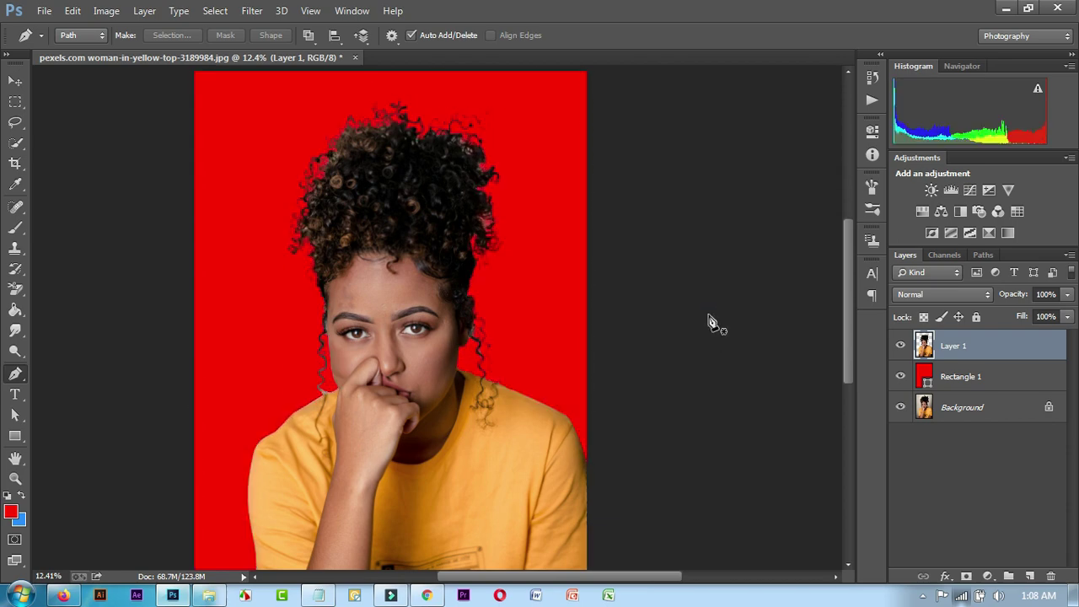
- Toggle the hair selection off and on with Ctrl+Shift+D to inspect the edges
{"action": "scroll", "coordinate": [657, 296], "scroll_direction": "down", "scroll_amount": 1}
{"action": "scroll", "coordinate": [493, 84], "scroll_direction": "up", "scroll_amount": 1}
{"action": "scroll", "coordinate": [494, 82], "scroll_direction": "up", "scroll_amount": 2}
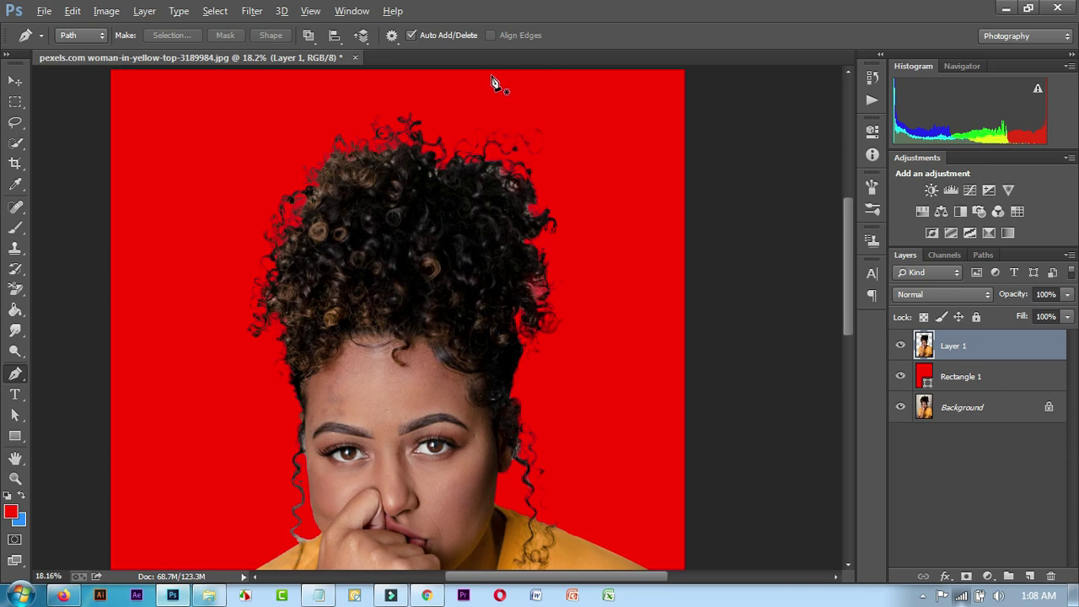
{"action": "scroll", "coordinate": [494, 85], "scroll_direction": "up", "scroll_amount": 2}
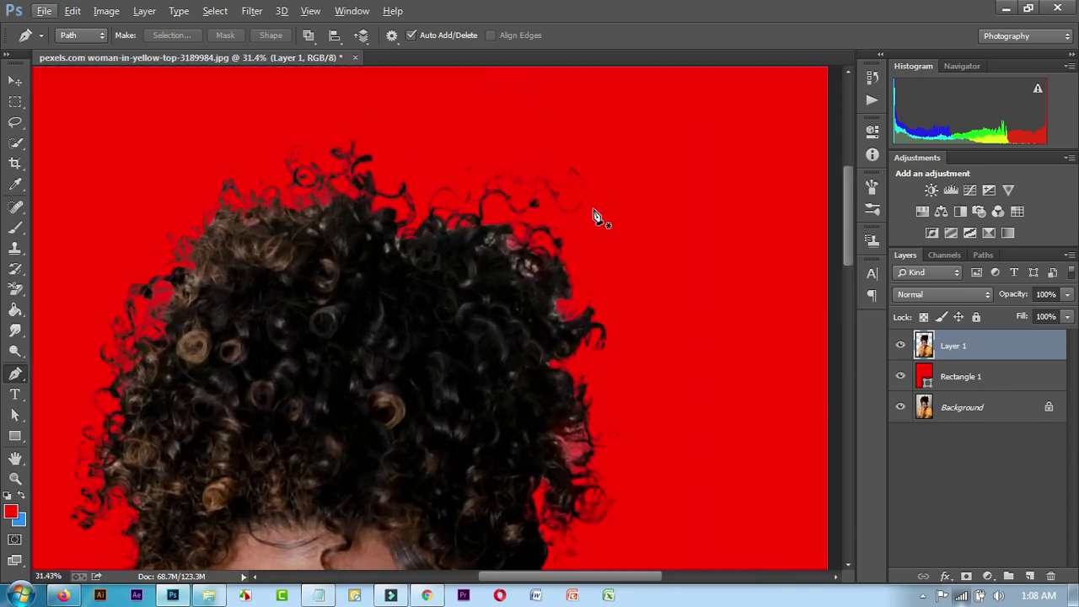
{"action": "key", "text": "ctrl+shift+d"}
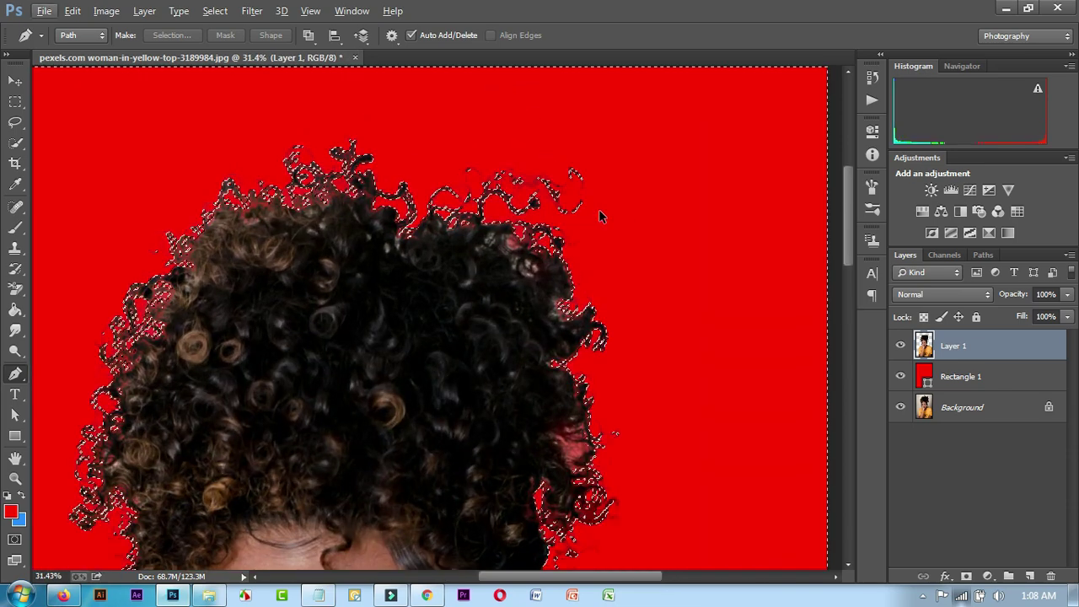
{"action": "key", "text": "ctrl+d"}
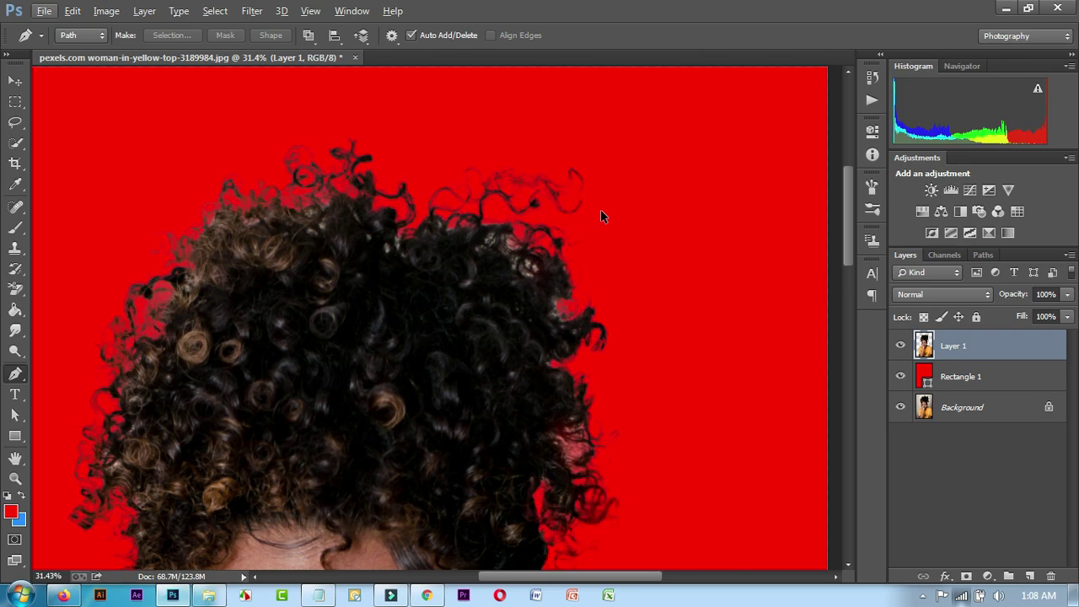
{"action": "key", "text": "ctrl+shift+d"}
{"action": "scroll", "coordinate": [604, 253], "scroll_direction": "down", "scroll_amount": 2}
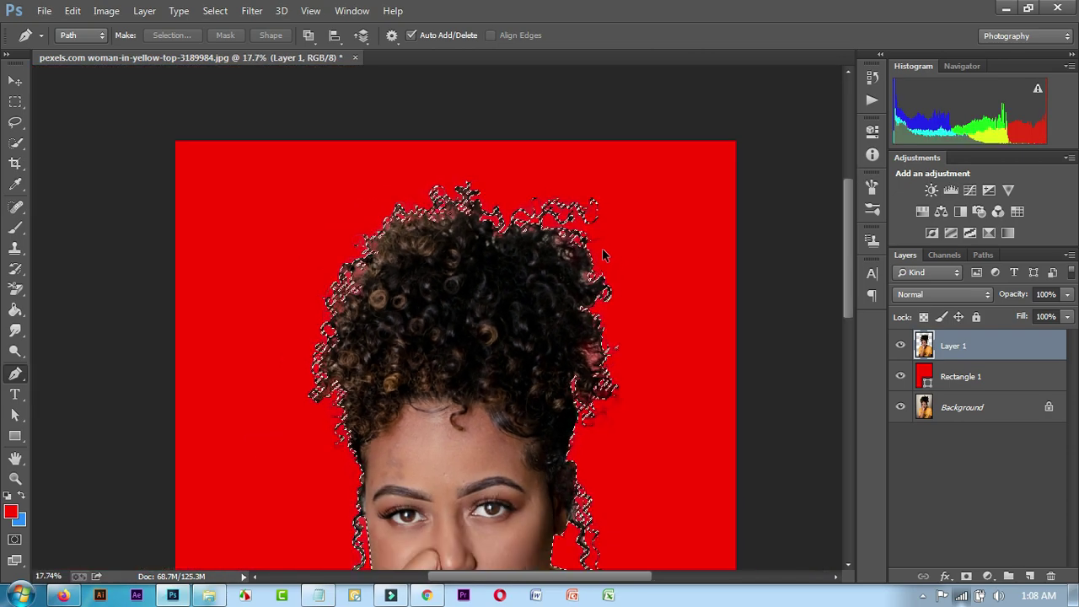
{"action": "key", "text": "ctrl+d"}
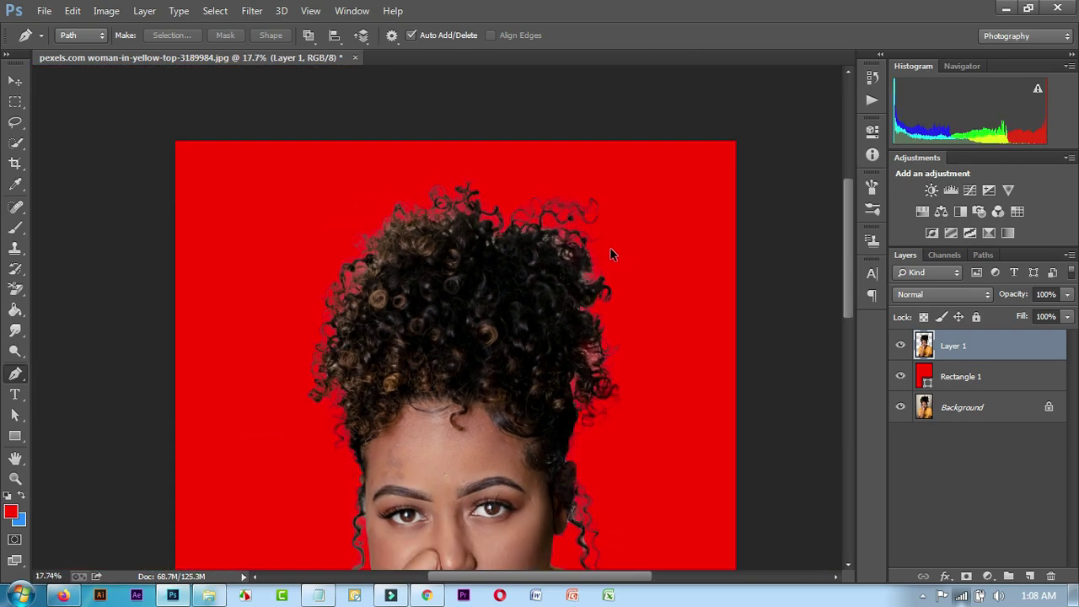
- Reload the woman's outline from Layer 1, invert it to the background, and deselect
{"action": "scroll", "coordinate": [612, 256], "scroll_direction": "down", "scroll_amount": 4}
{"action": "scroll", "coordinate": [590, 270], "scroll_direction": "down", "scroll_amount": 1}
{"action": "scroll", "coordinate": [594, 287], "scroll_direction": "down", "scroll_amount": 1}
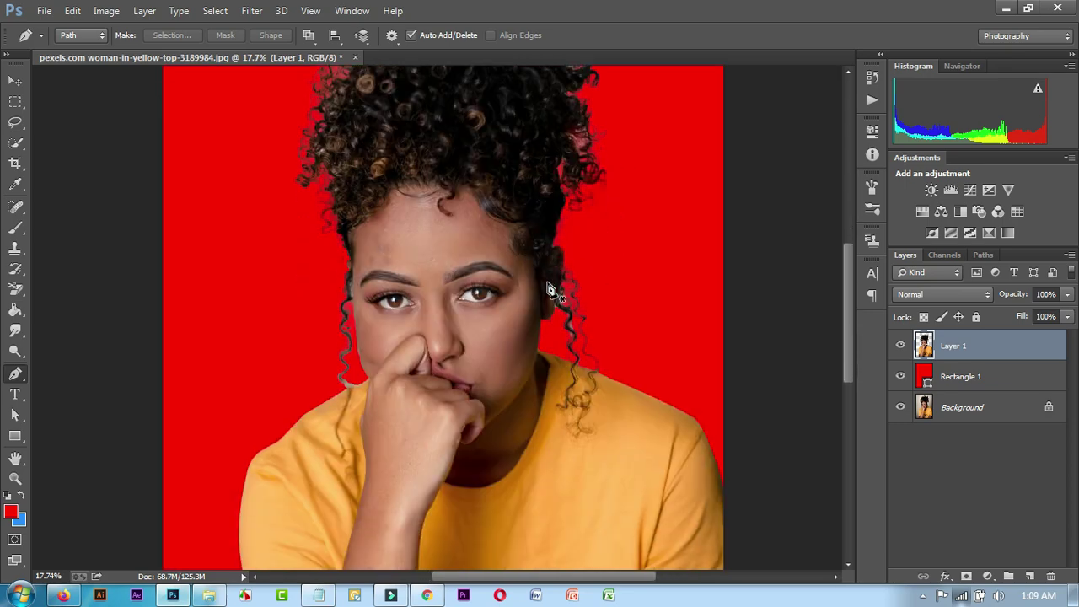
{"action": "scroll", "coordinate": [594, 295], "scroll_direction": "up", "scroll_amount": 1}
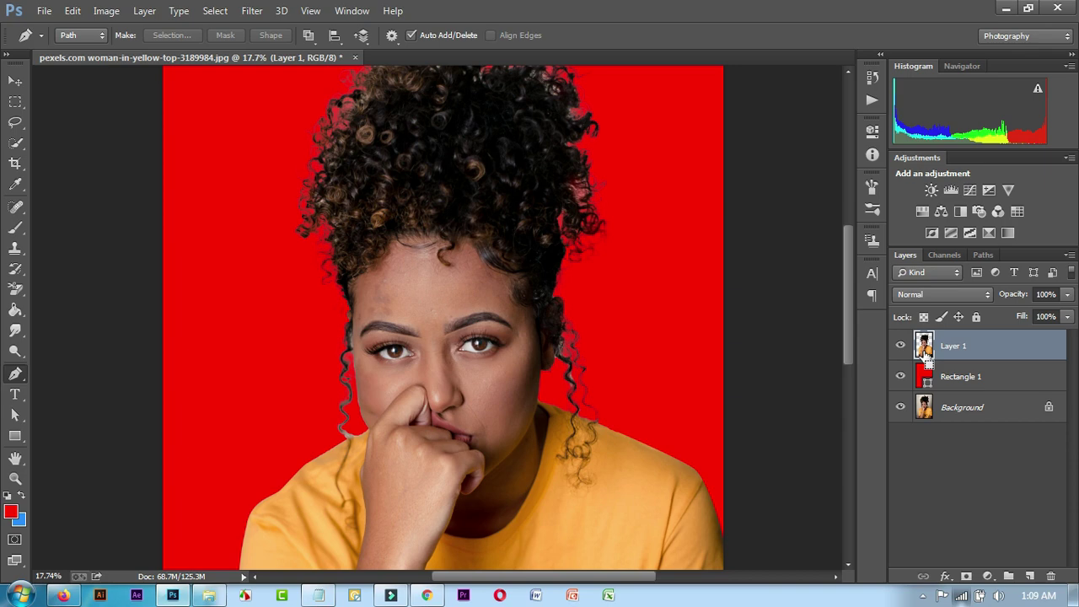
{"action": "left_click", "coordinate": [924, 348], "text": "ctrl"}
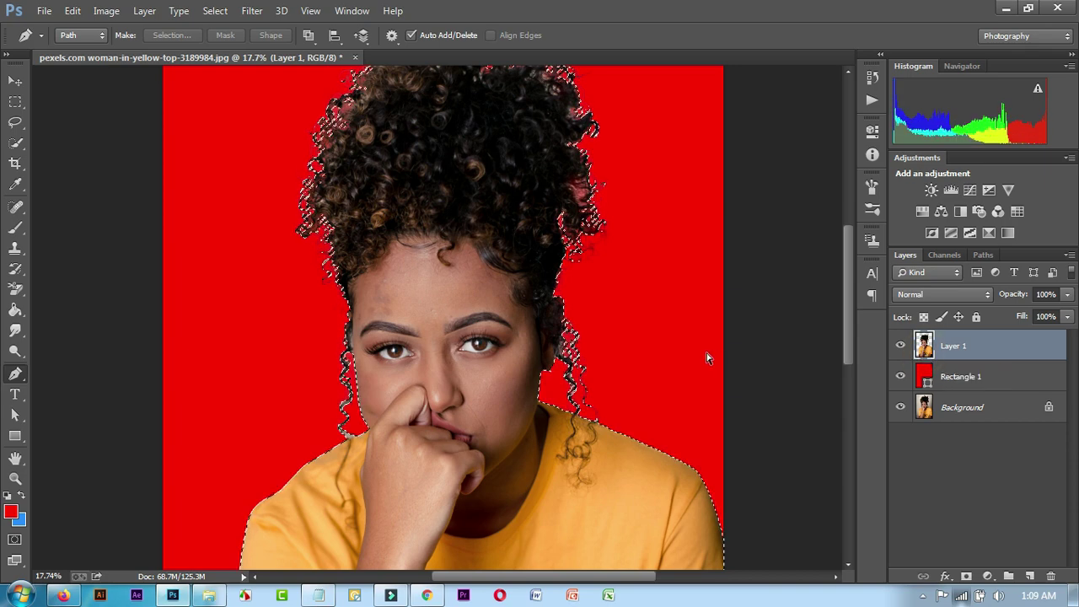
{"action": "key", "text": "ctrl+shift+i"}
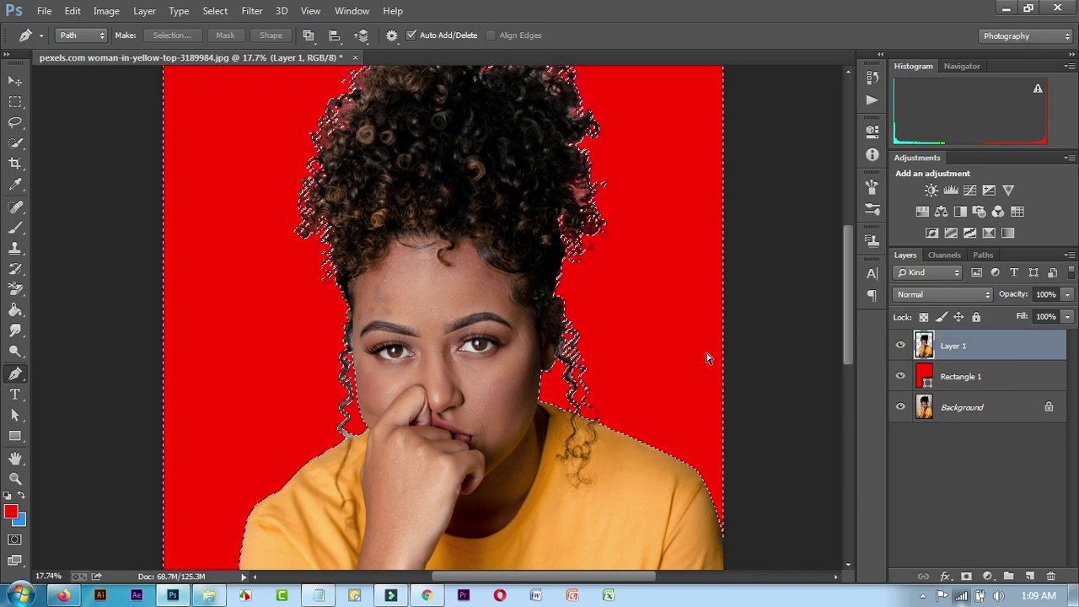
{"action": "key", "text": "ctrl+d"}
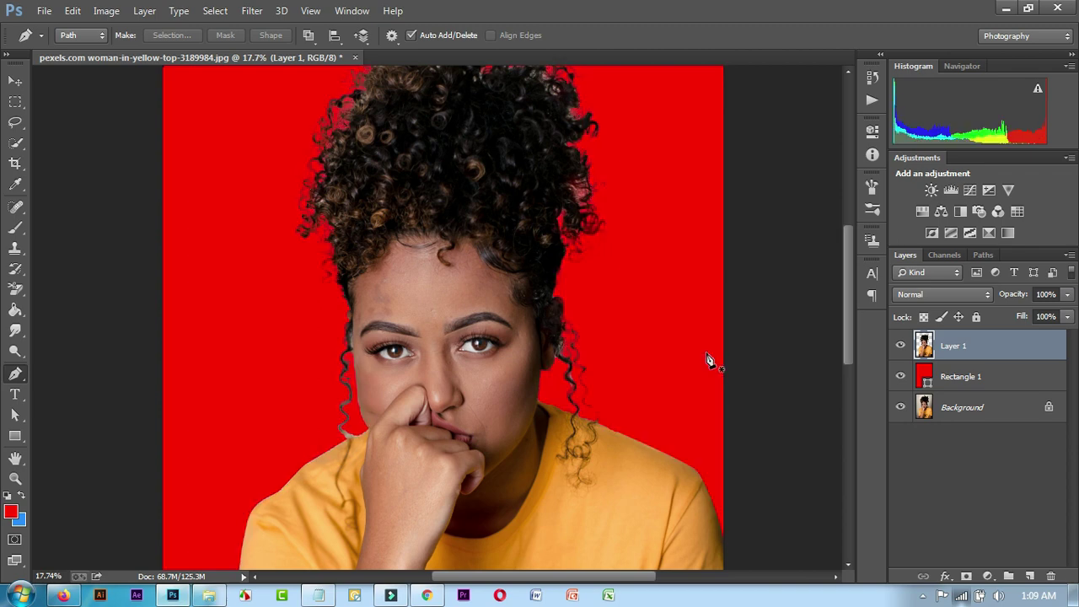
{"action": "scroll", "coordinate": [646, 337], "scroll_direction": "down", "scroll_amount": 2}
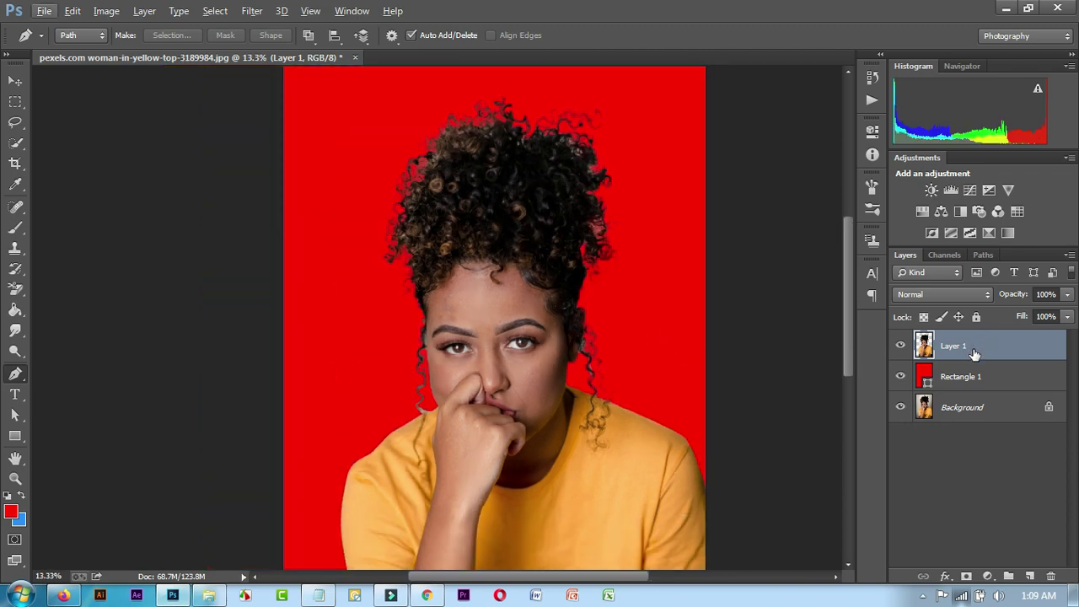
- Duplicate Layer 1 with Ctrl+J, select both cutout layers, and merge them with Ctrl+E
{"action": "key", "text": "ctrl+j"}
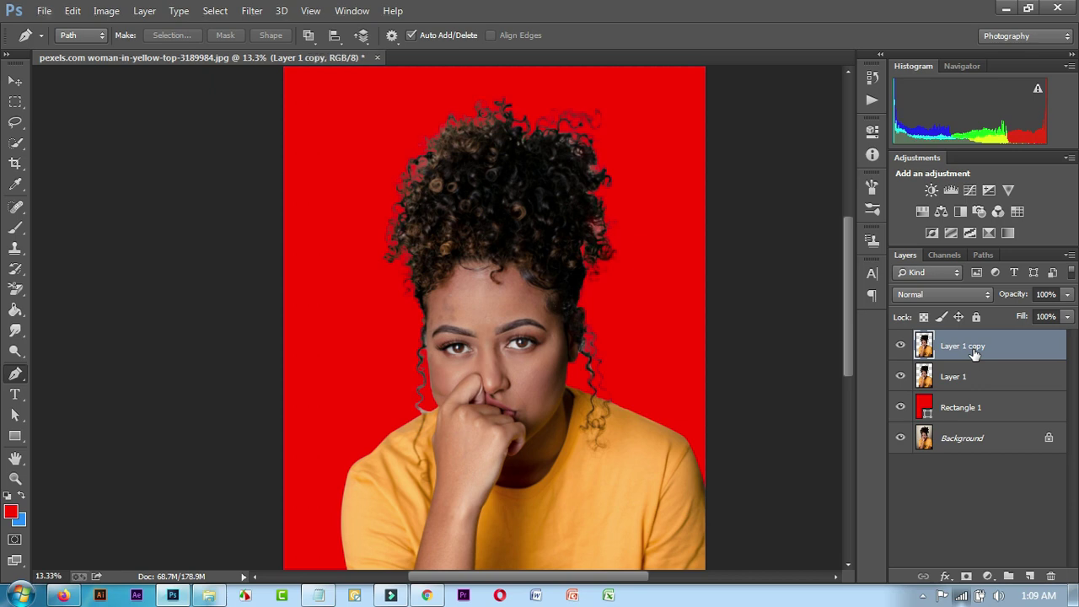
{"action": "left_click", "coordinate": [900, 346]}
{"action": "left_click", "coordinate": [900, 346]}
{"action": "left_click", "coordinate": [959, 382], "text": "ctrl"}
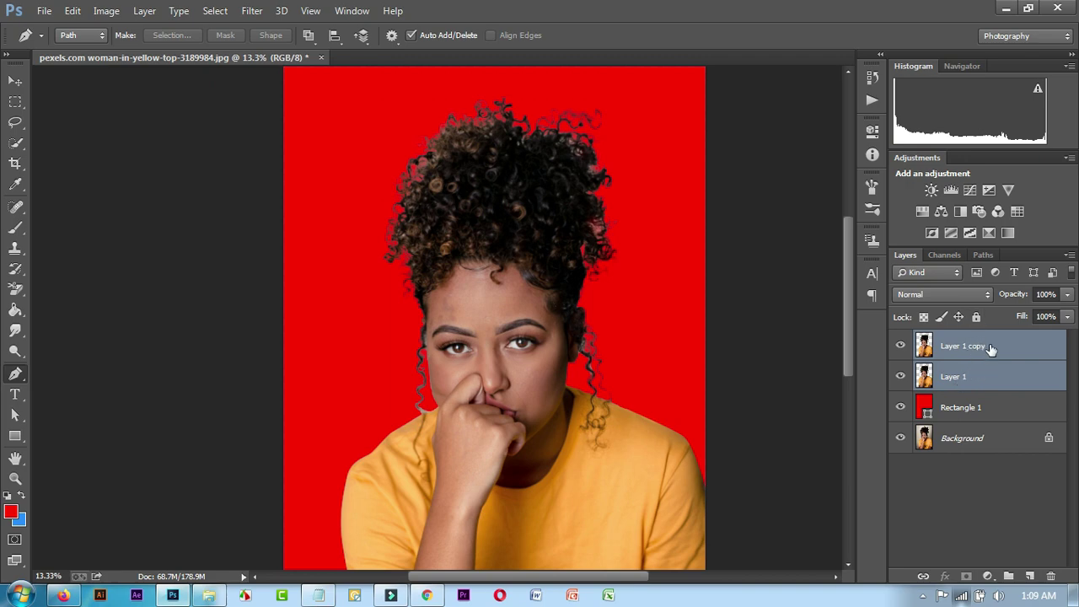
{"action": "left_click", "coordinate": [988, 381], "text": "ctrl"}
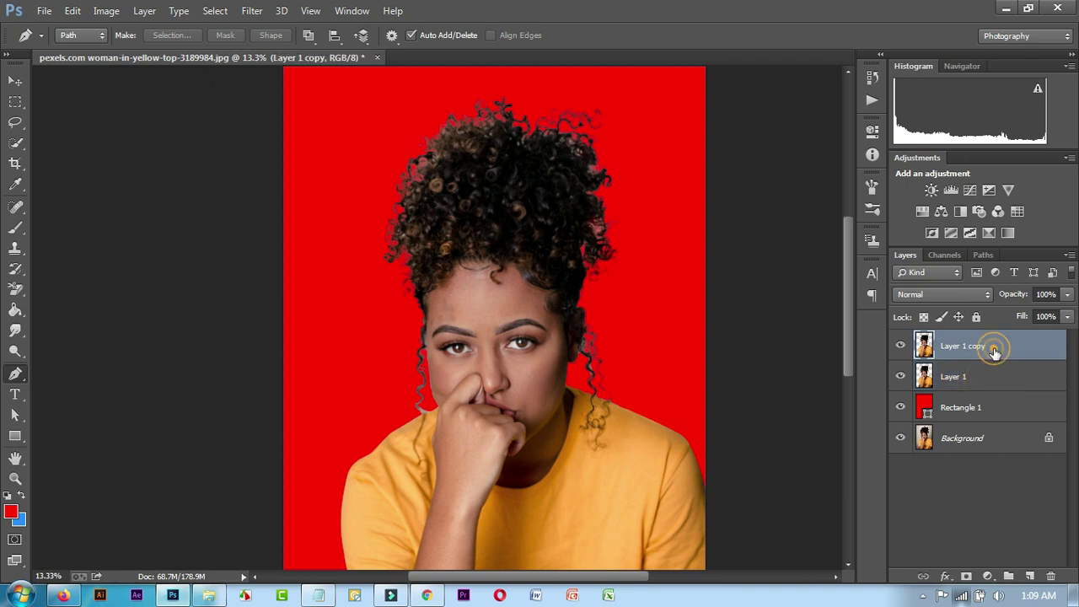
{"action": "left_click", "coordinate": [992, 349], "text": "ctrl"}
{"action": "left_click", "coordinate": [1000, 372], "text": "ctrl"}
{"action": "left_click", "coordinate": [1000, 343], "text": "ctrl"}
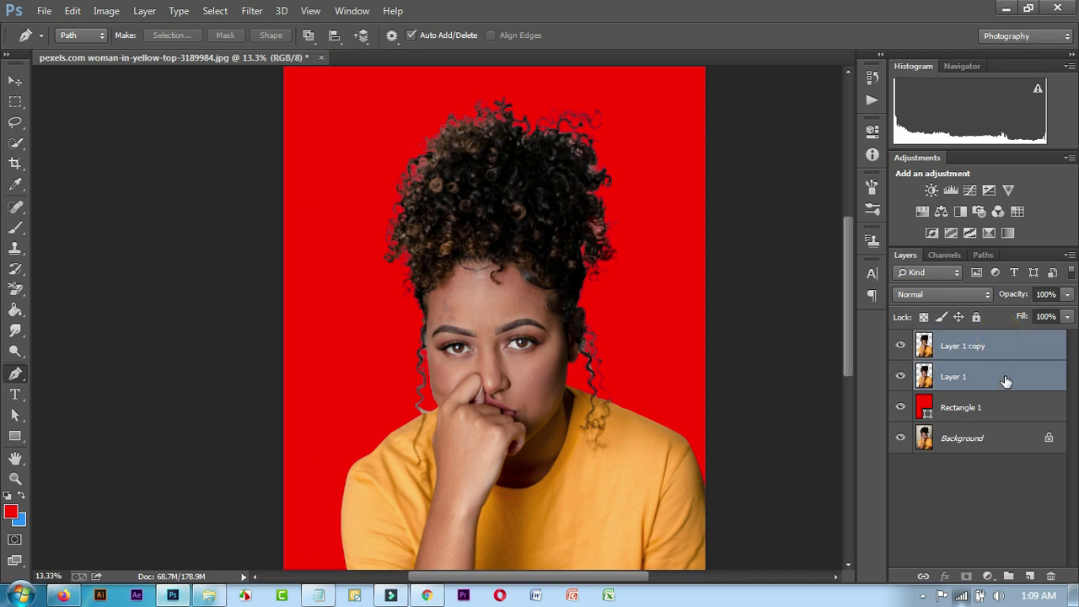
{"action": "key", "text": "ctrl+e"}
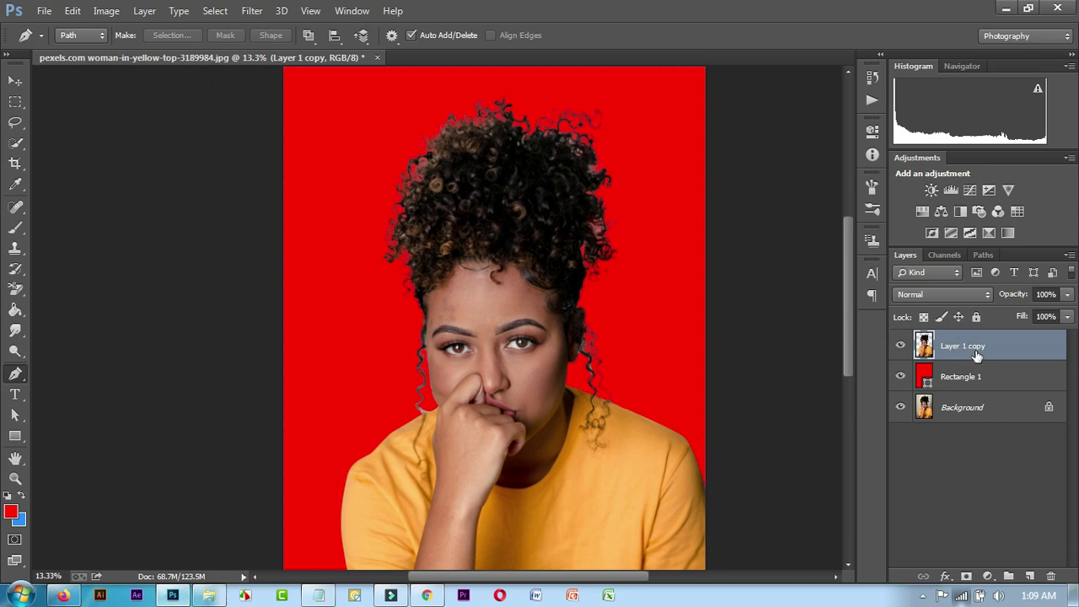
- Load Layer 1 copy's outline, invert it to the background, and deselect
{"action": "left_click", "coordinate": [927, 352], "text": "ctrl"}
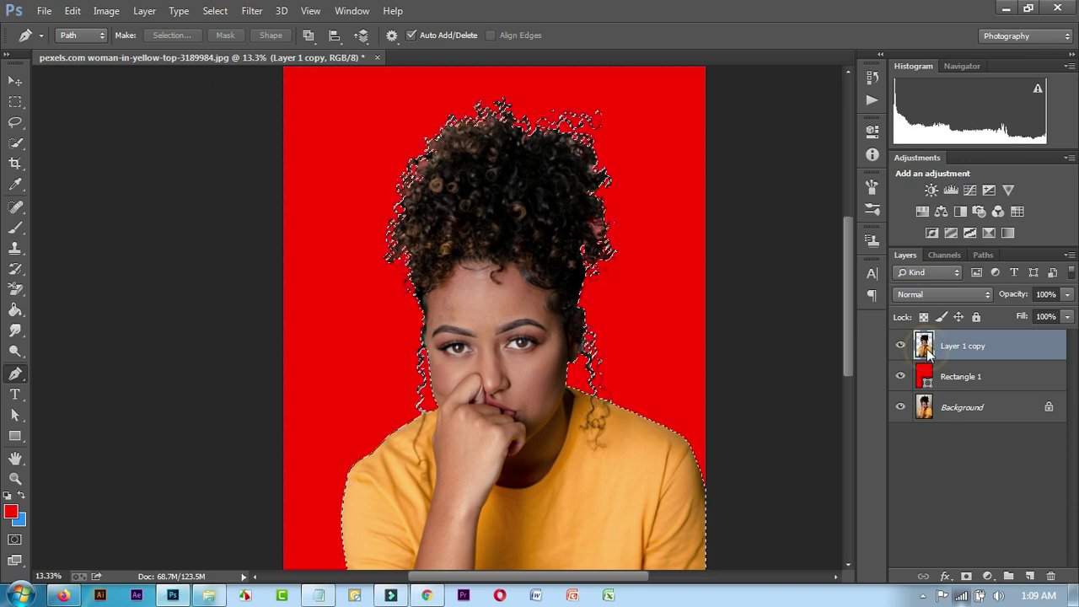
{"action": "key", "text": "ctrl+shift+i"}
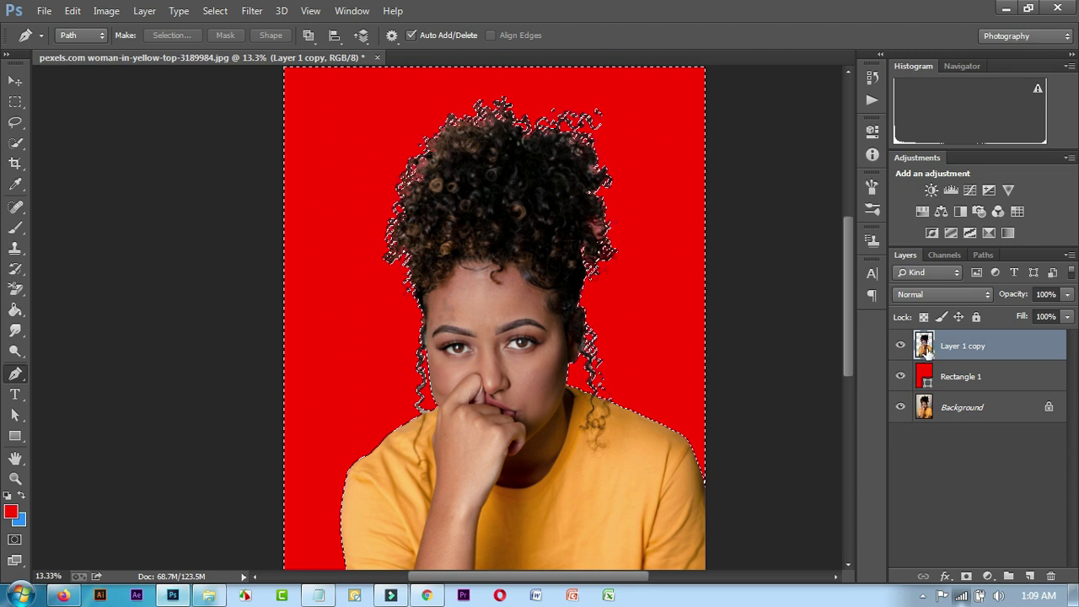
{"action": "key", "text": "ctrl+d"}
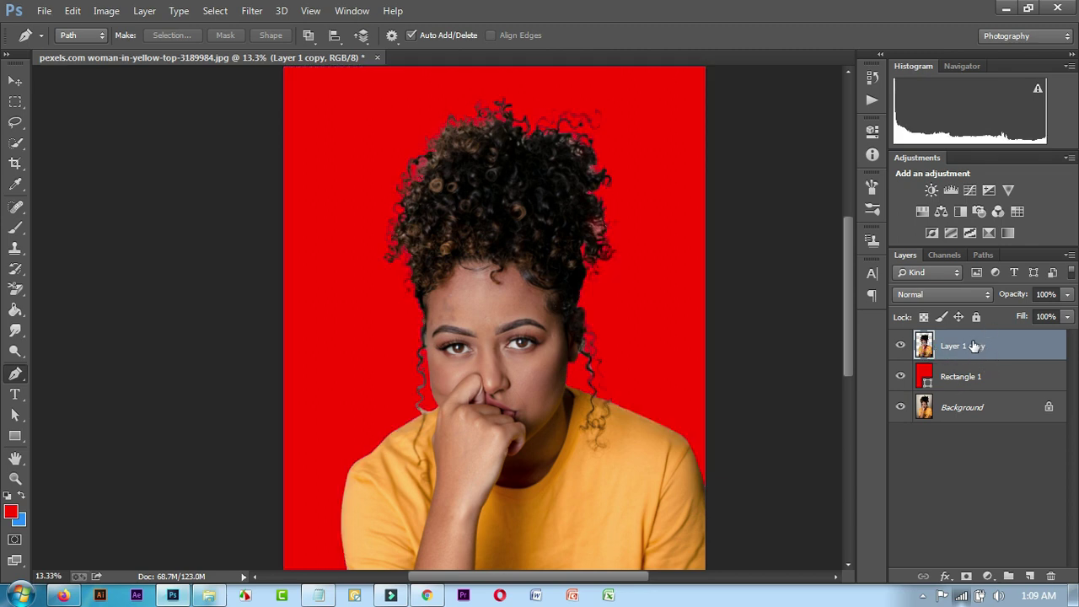
- Duplicate Layer 1 copy and select both cutout layers for merging
{"action": "key", "text": "ctrl+j"}
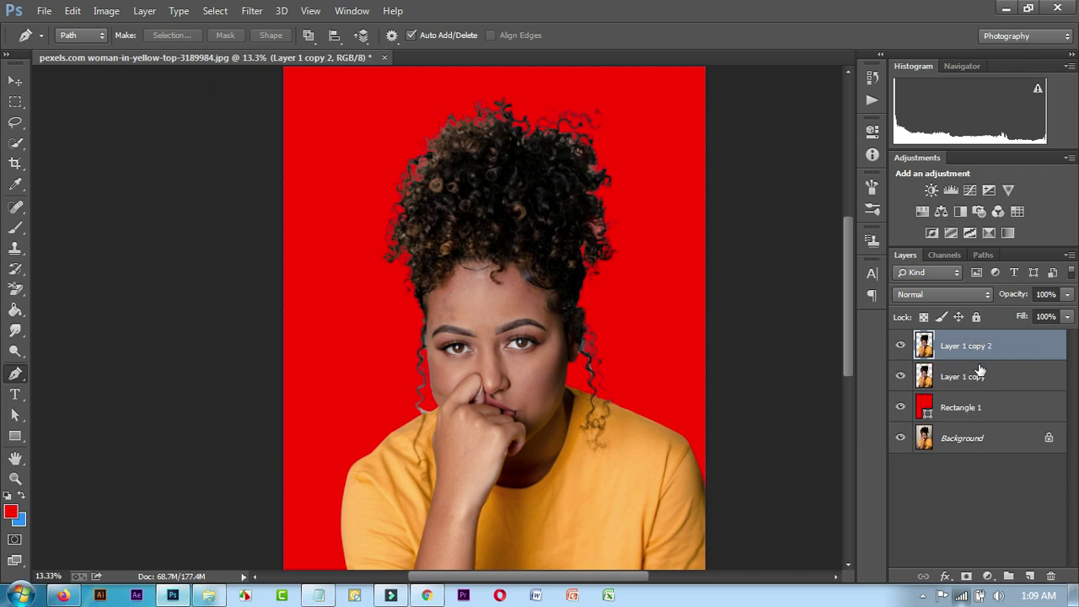
{"action": "left_click", "coordinate": [979, 375], "text": "shift"}
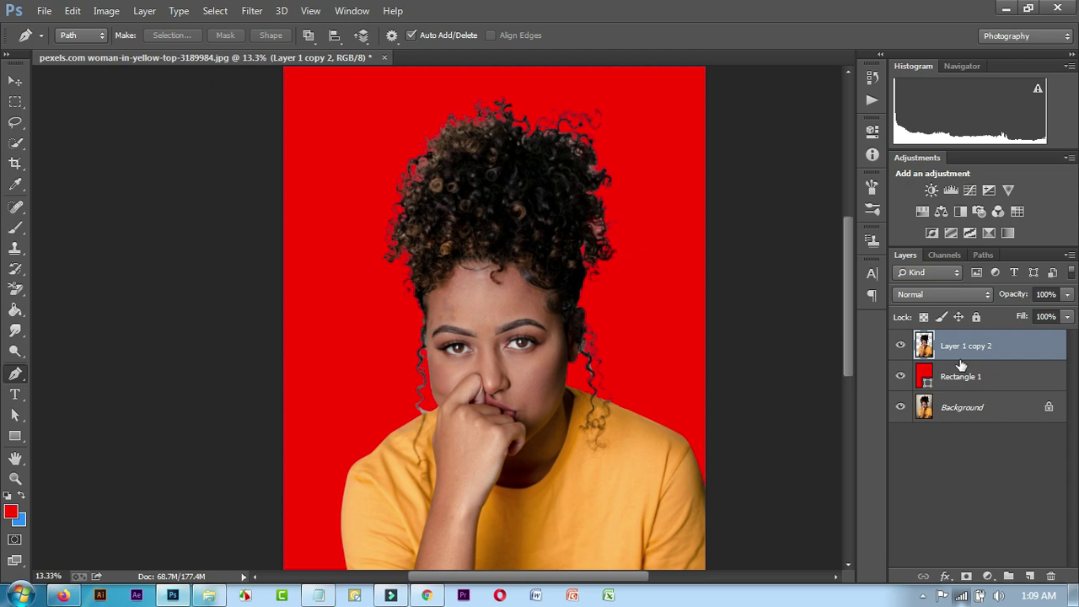
{"action": "scroll", "coordinate": [587, 141], "scroll_direction": "up", "scroll_amount": 2}
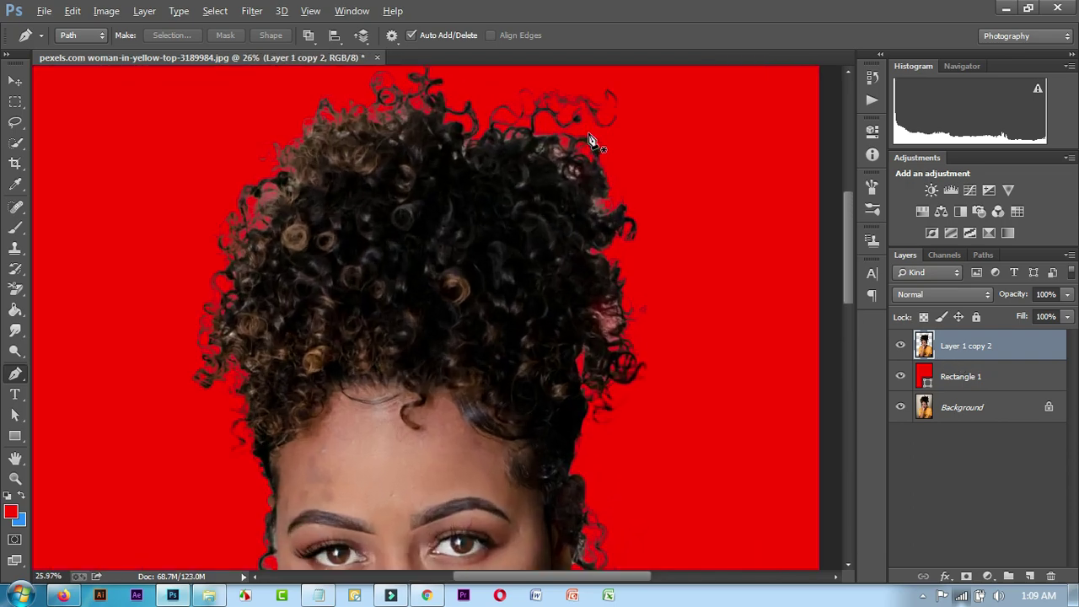
{"action": "scroll", "coordinate": [563, 152], "scroll_direction": "up", "scroll_amount": 2}
{"action": "scroll", "coordinate": [563, 152], "scroll_direction": "up", "scroll_amount": 2}
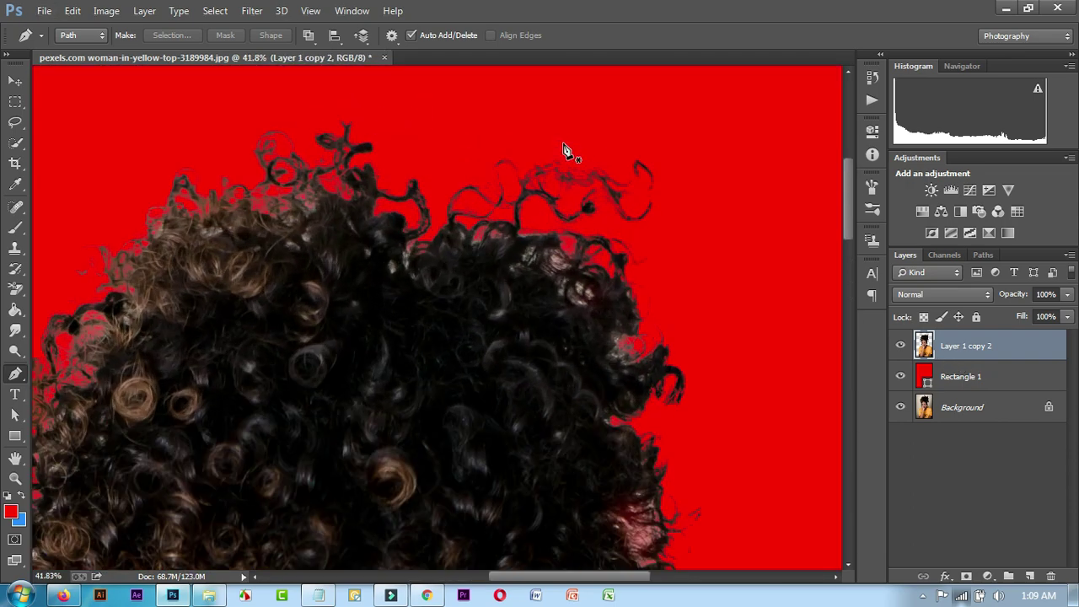
{"action": "scroll", "coordinate": [607, 266], "scroll_direction": "up", "scroll_amount": 1}
{"action": "scroll", "coordinate": [612, 270], "scroll_direction": "down", "scroll_amount": 1}
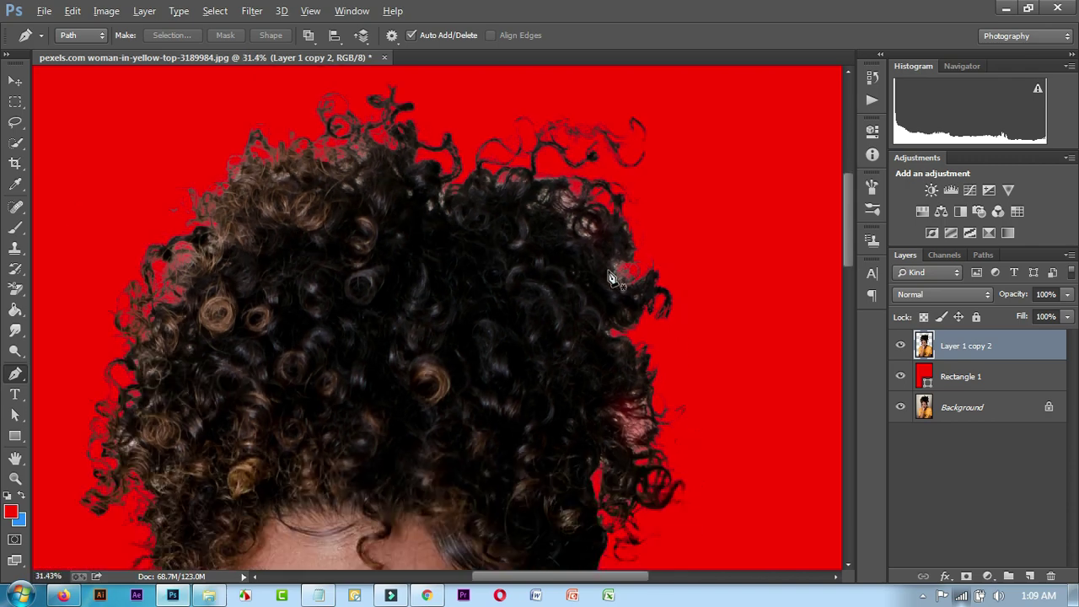
{"action": "scroll", "coordinate": [615, 278], "scroll_direction": "down", "scroll_amount": 1}
{"action": "scroll", "coordinate": [633, 337], "scroll_direction": "down", "scroll_amount": 2}
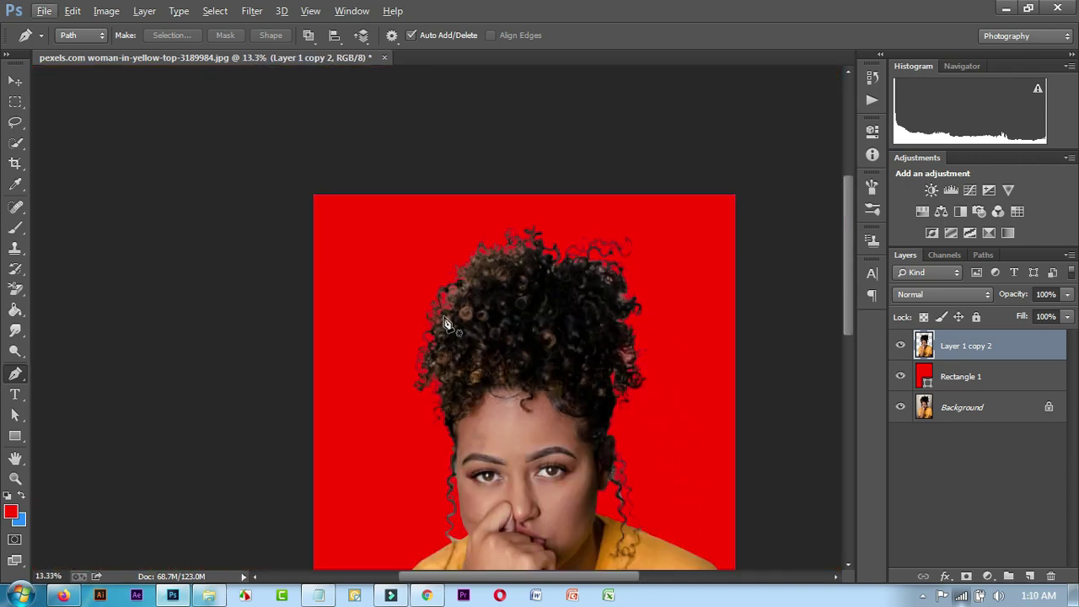
{"action": "scroll", "coordinate": [536, 371], "scroll_direction": "down", "scroll_amount": 5}
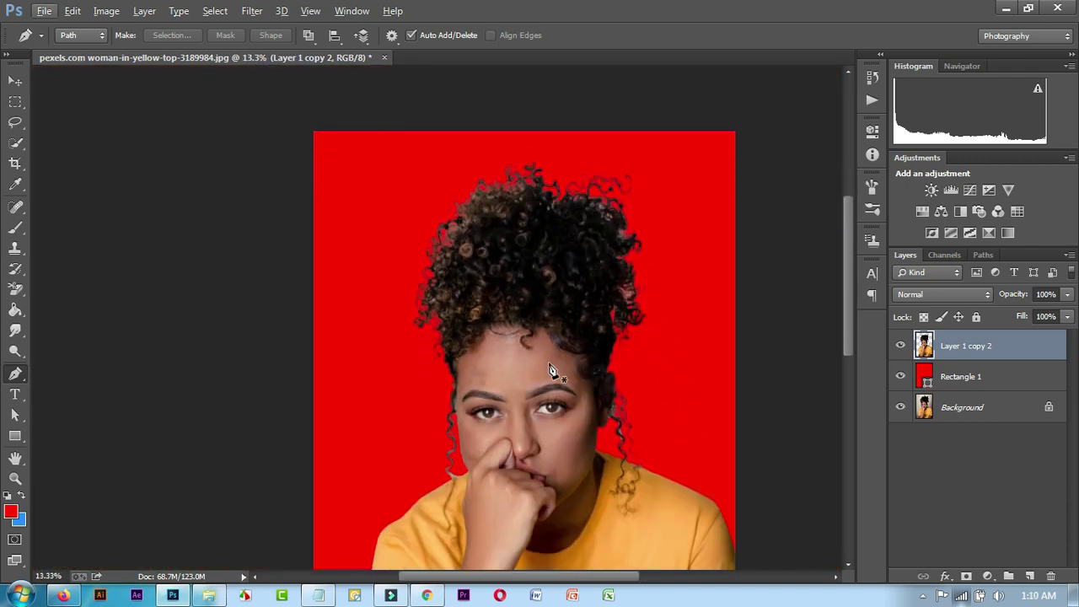
{"action": "scroll", "coordinate": [549, 368], "scroll_direction": "down", "scroll_amount": 3}
{"action": "scroll", "coordinate": [558, 375], "scroll_direction": "down", "scroll_amount": 1}
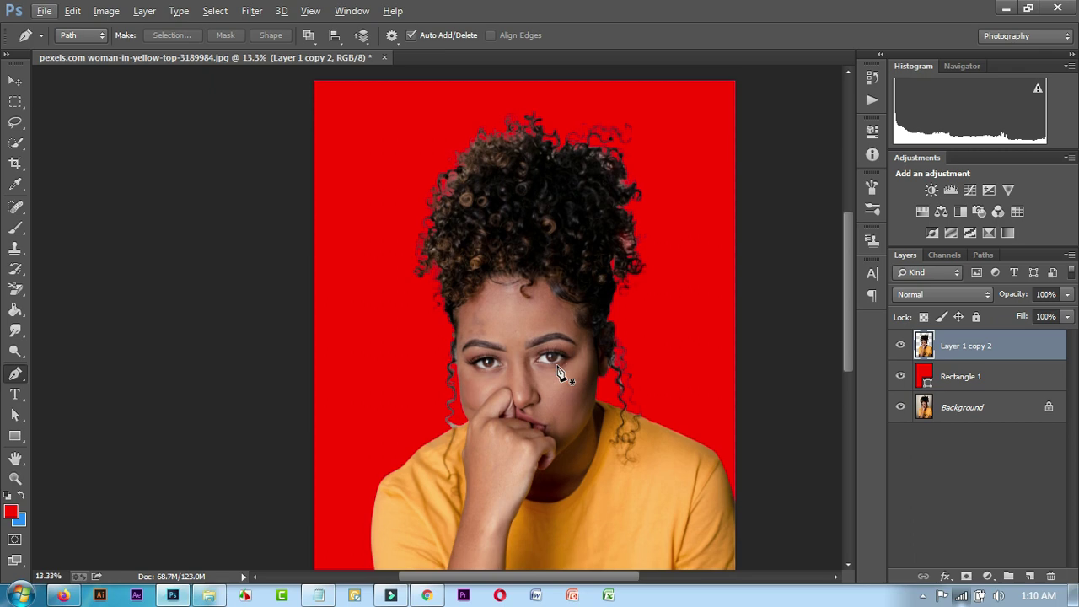